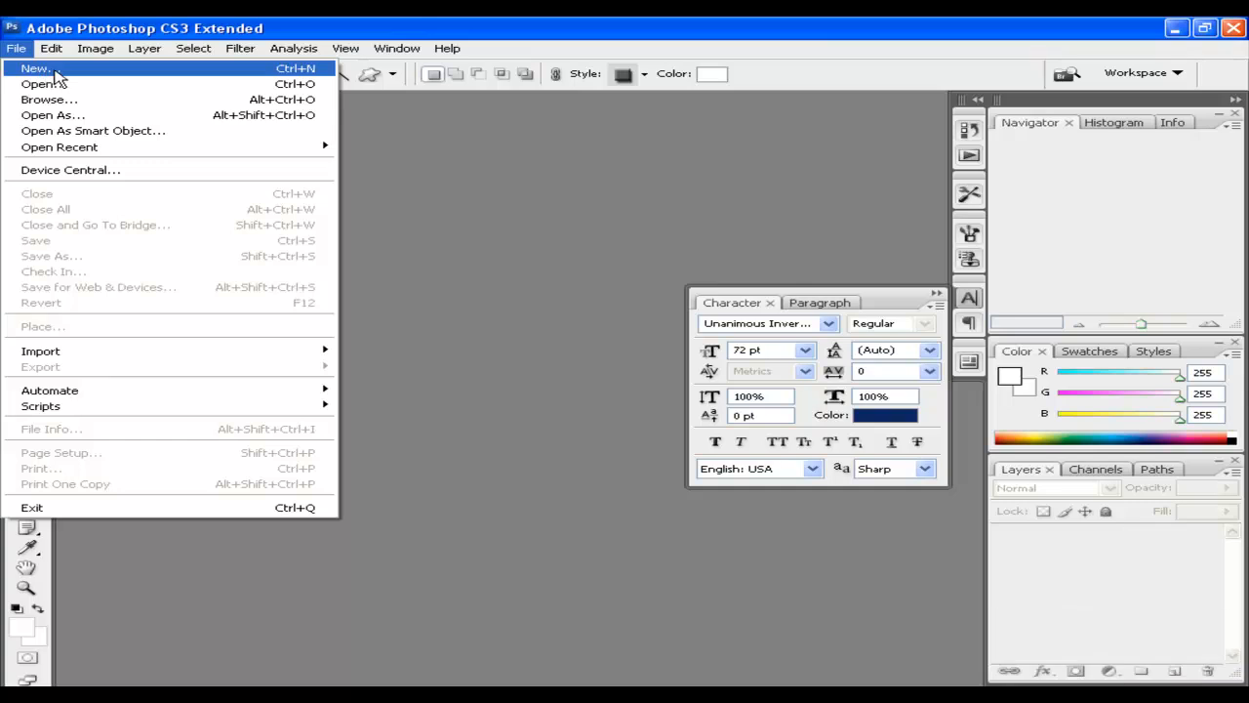
Create Untitled-1, a 1024 × 800 px, 72 ppi RGB document with a transparent background
left_click(98, 72)
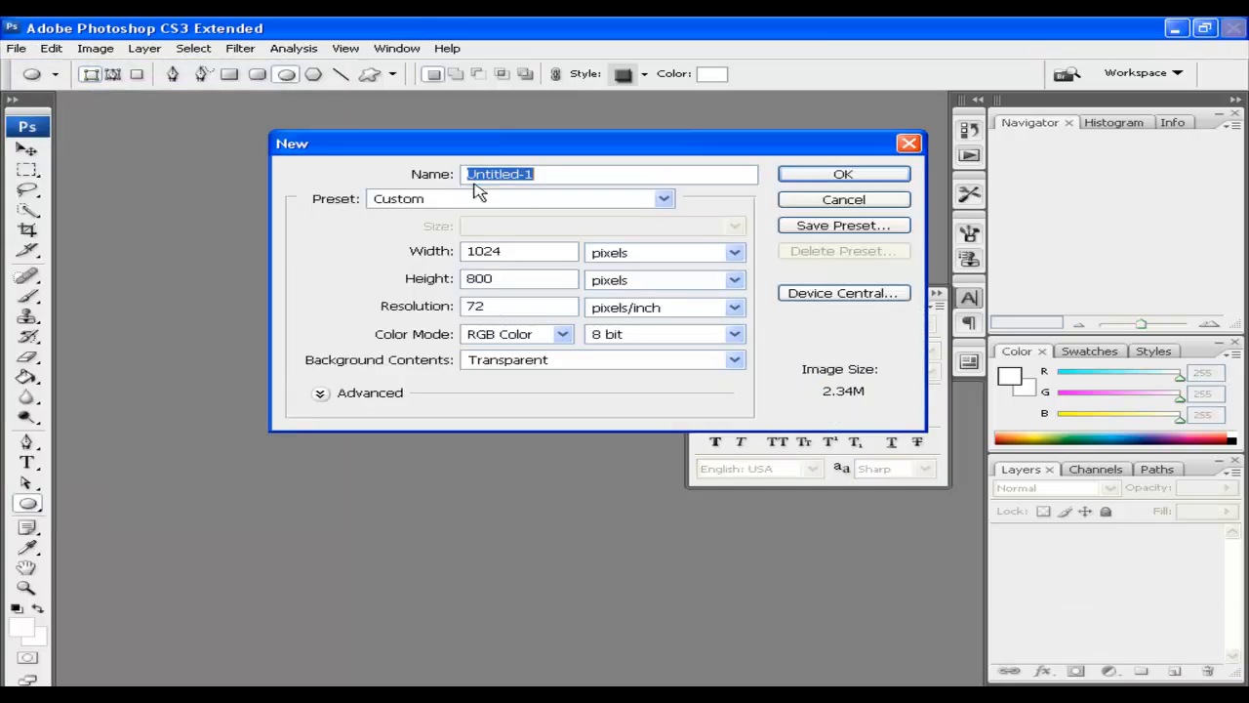
double_click(493, 252)
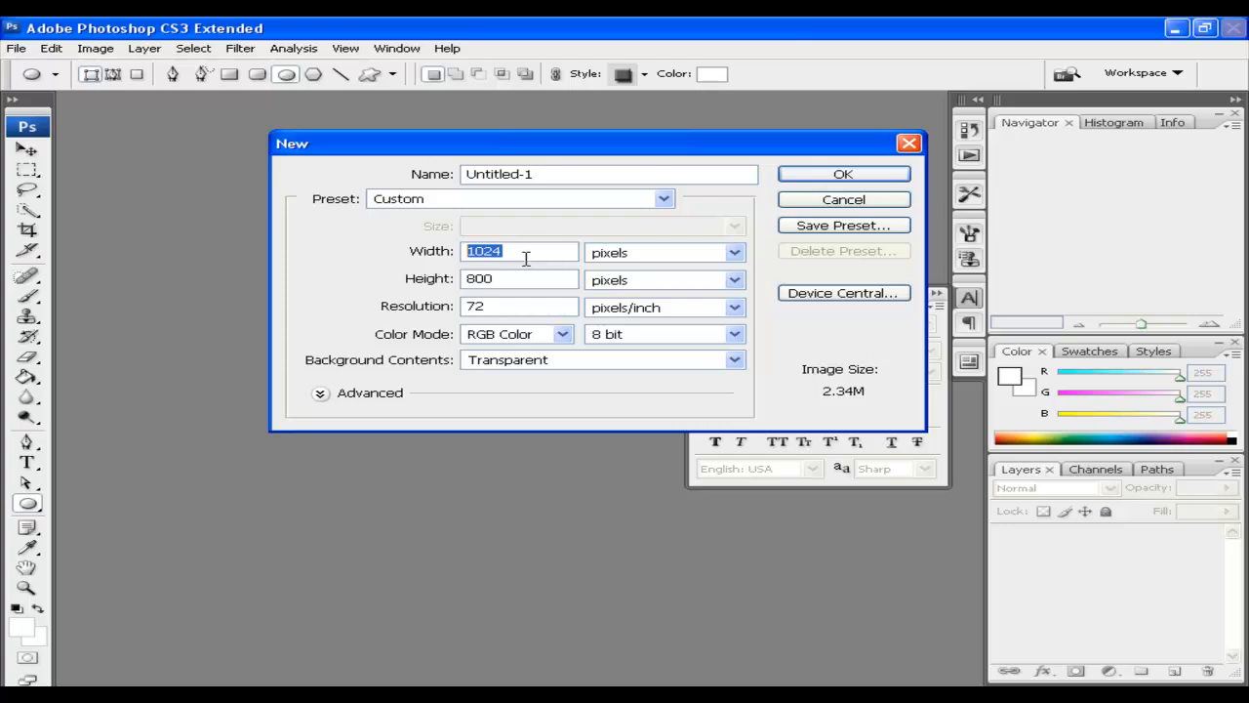
left_click(525, 277)
left_click(793, 176)
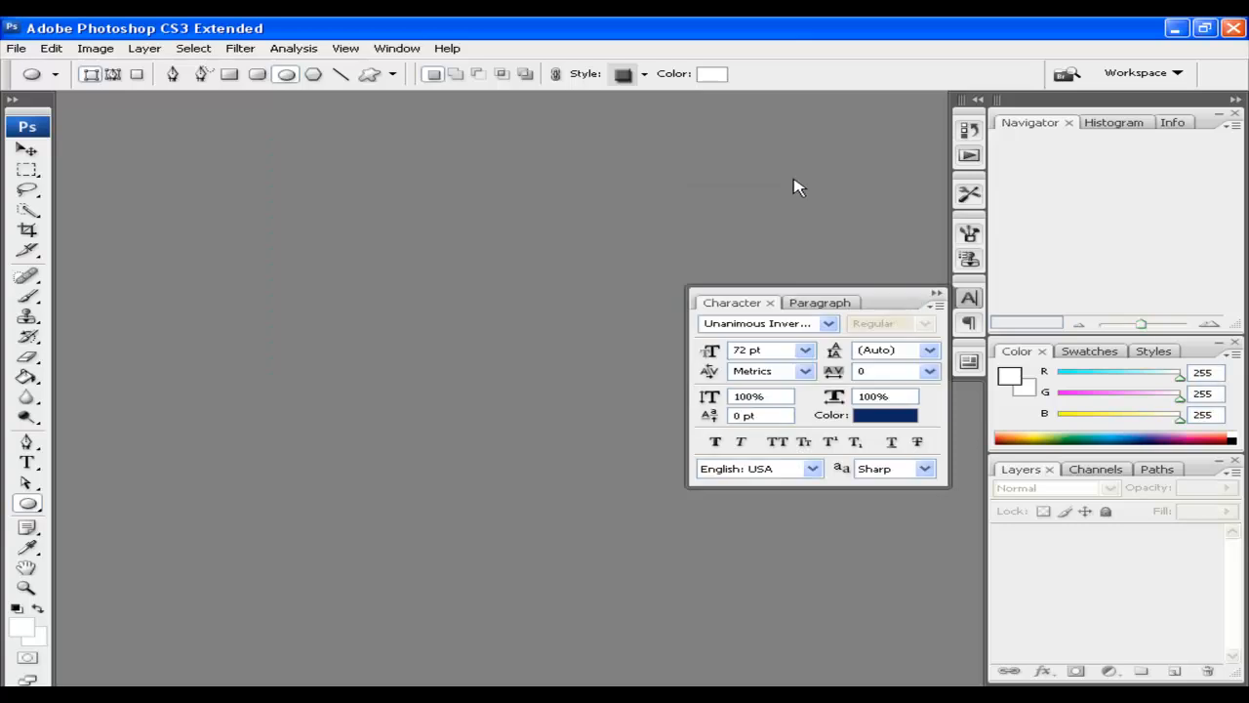
left_click_drag(492, 117, 488, 120)
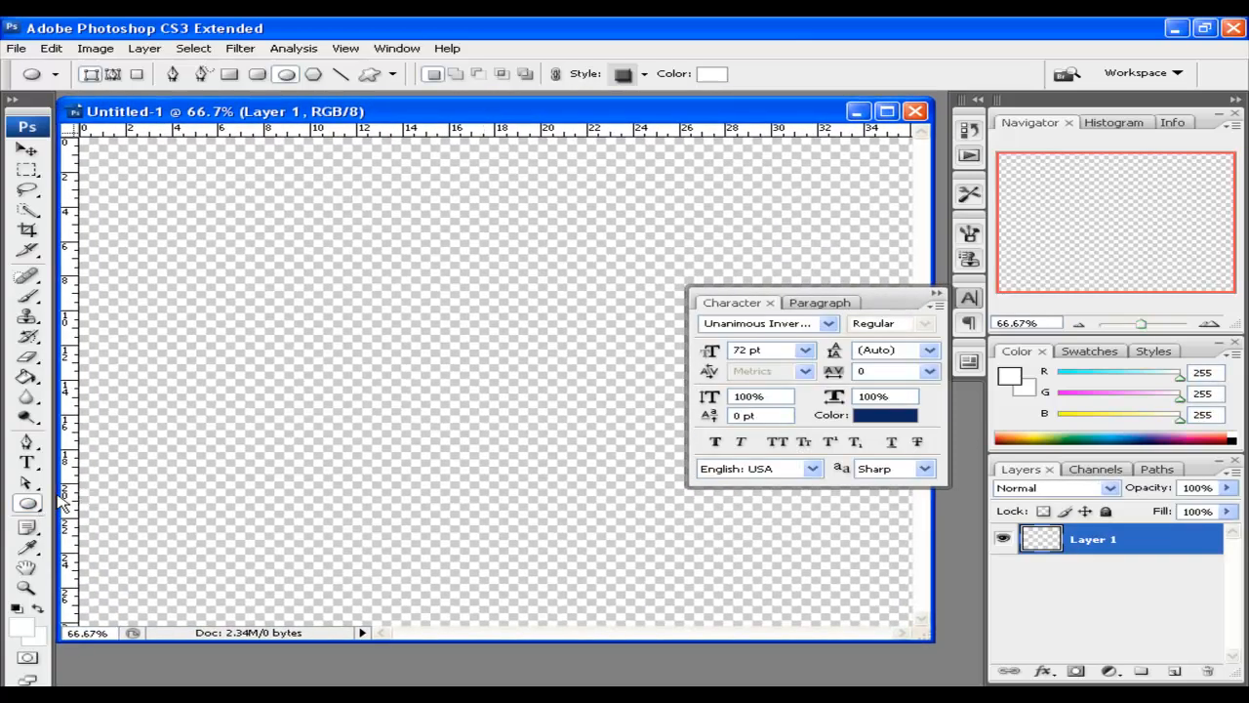
Fill Layer 1 with cream #f2eedc using the Paint Bucket
left_click(23, 629)
mouse_move(586, 107)
left_mouse_down()
mouse_move(847, 128)
mouse_move(733, 133)
mouse_move(615, 116)
left_mouse_up()
left_click(1134, 93)
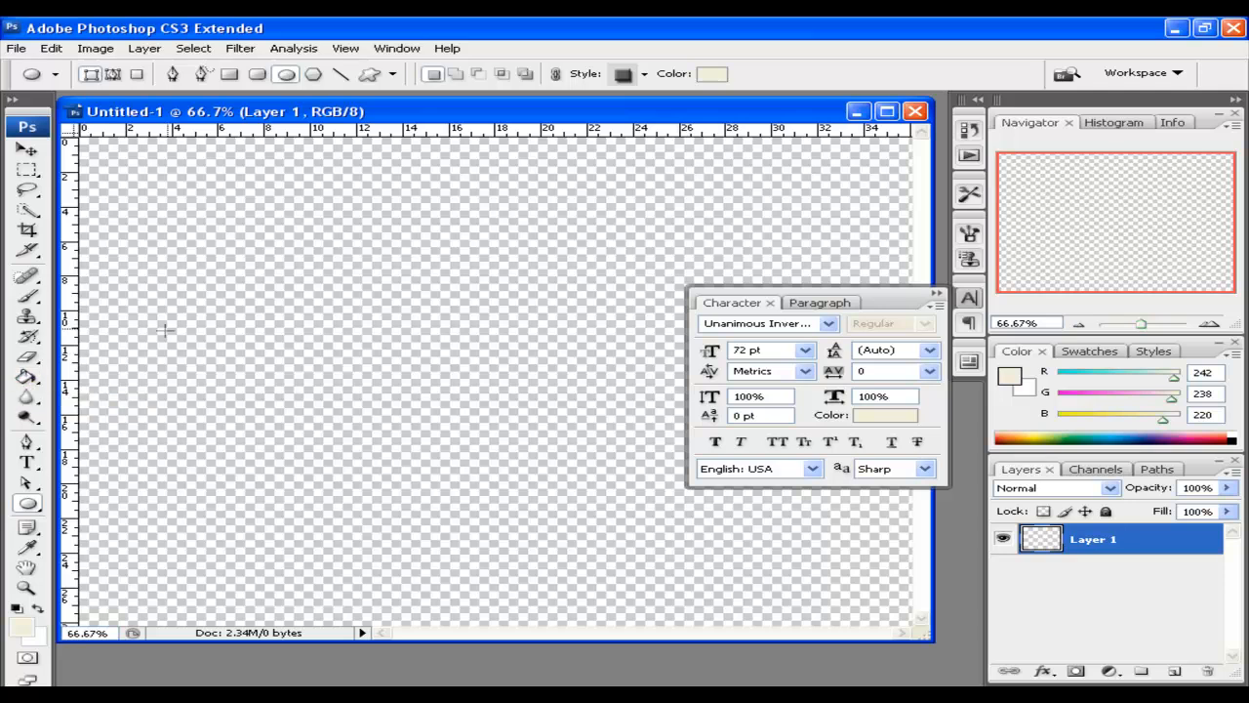
left_click(26, 376)
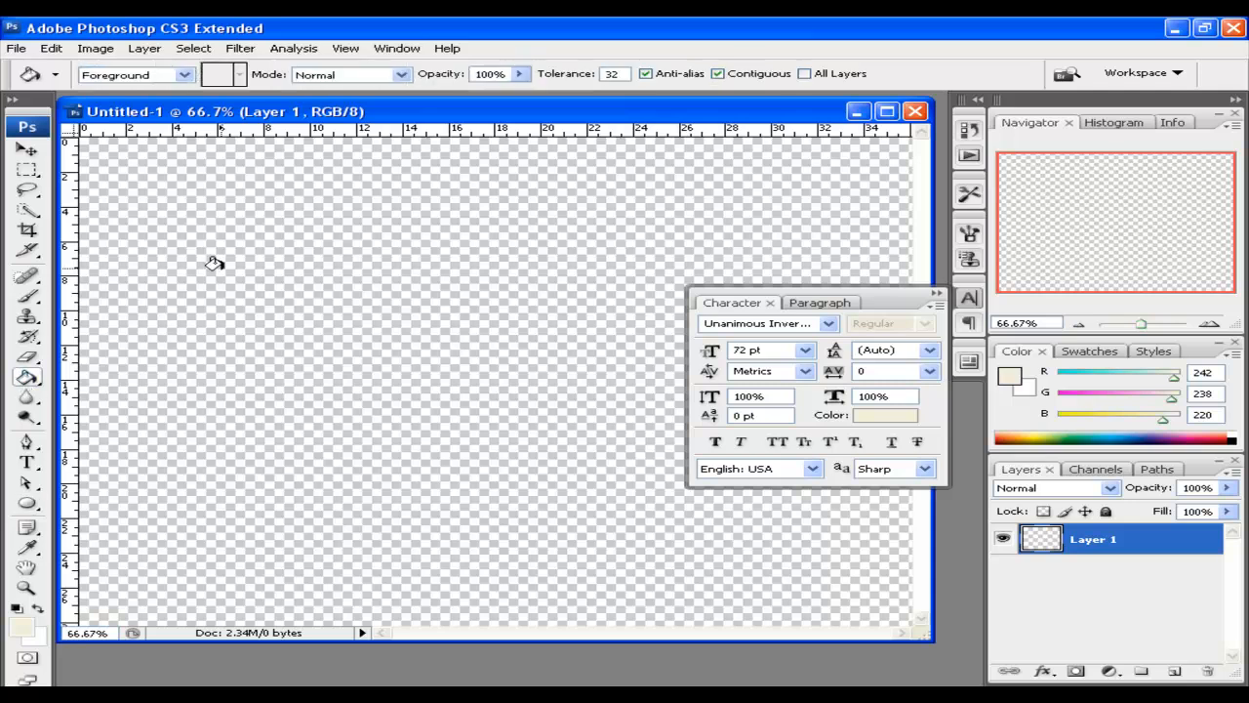
left_click(217, 266)
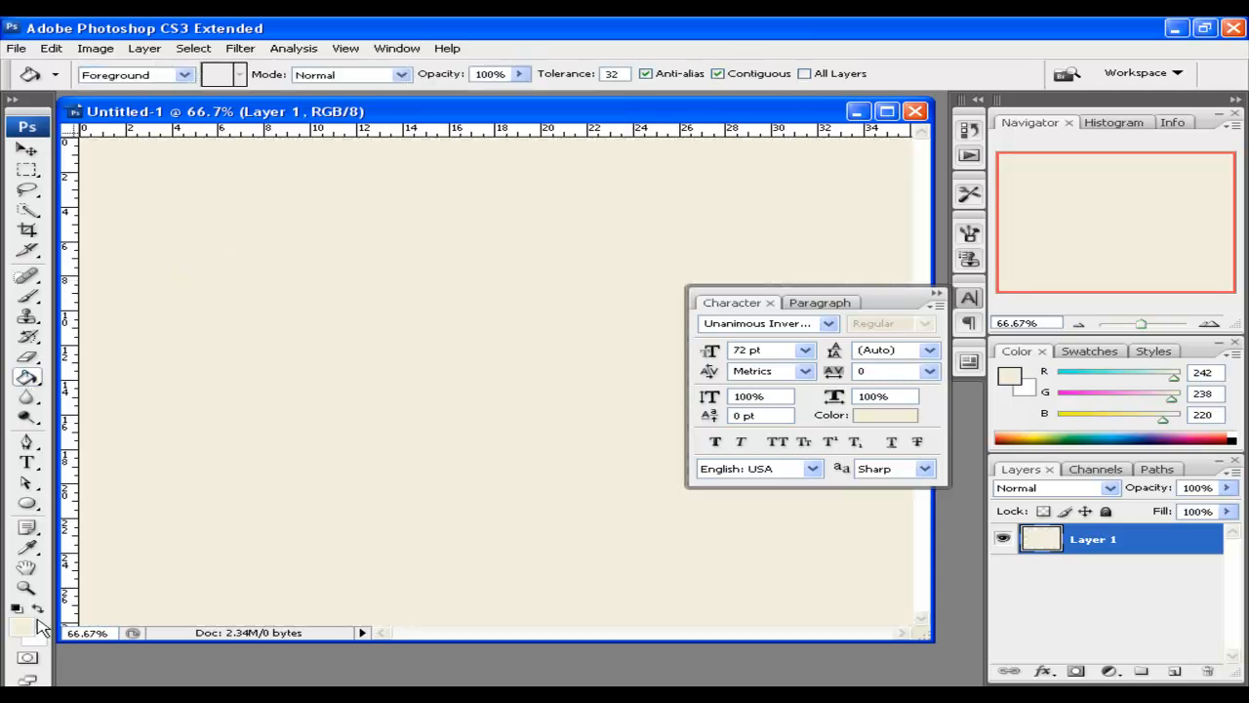
Set the foreground colour to navy #041972
left_click(21, 626)
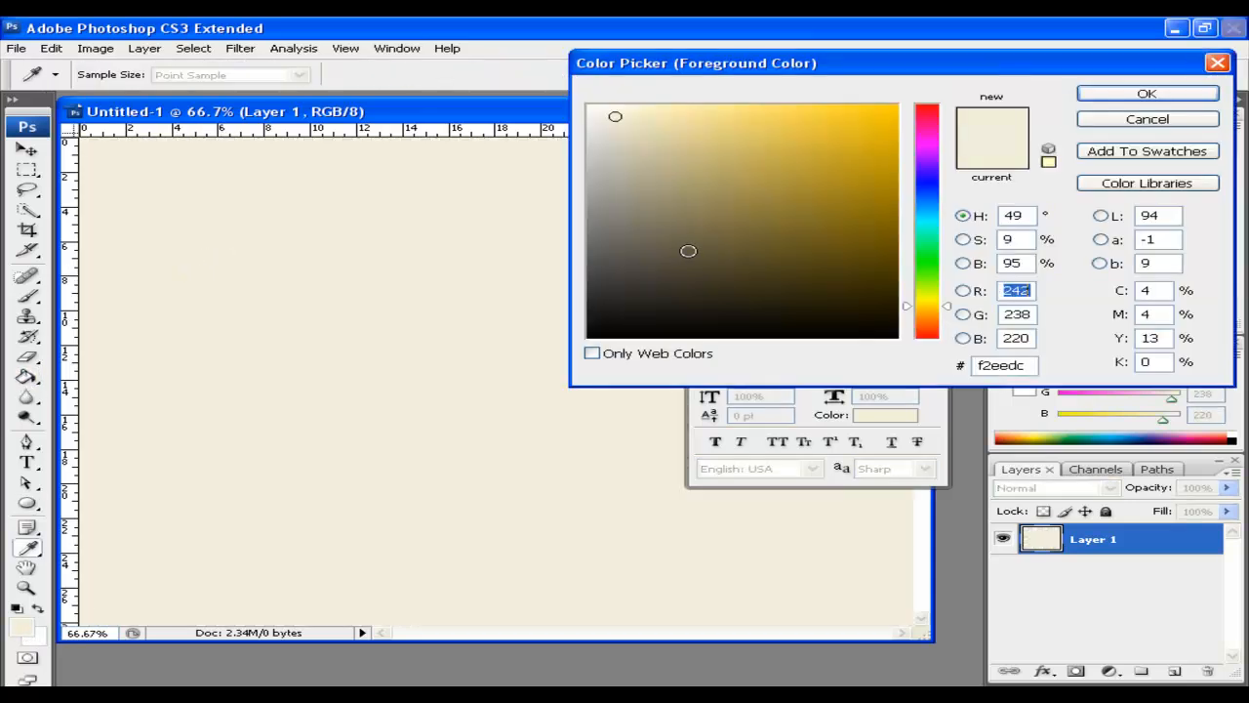
left_click(927, 190)
left_click(855, 150)
mouse_move(855, 151)
left_mouse_down()
mouse_move(820, 167)
mouse_move(850, 267)
mouse_move(877, 280)
left_mouse_up()
left_click_drag(887, 230, 888, 232)
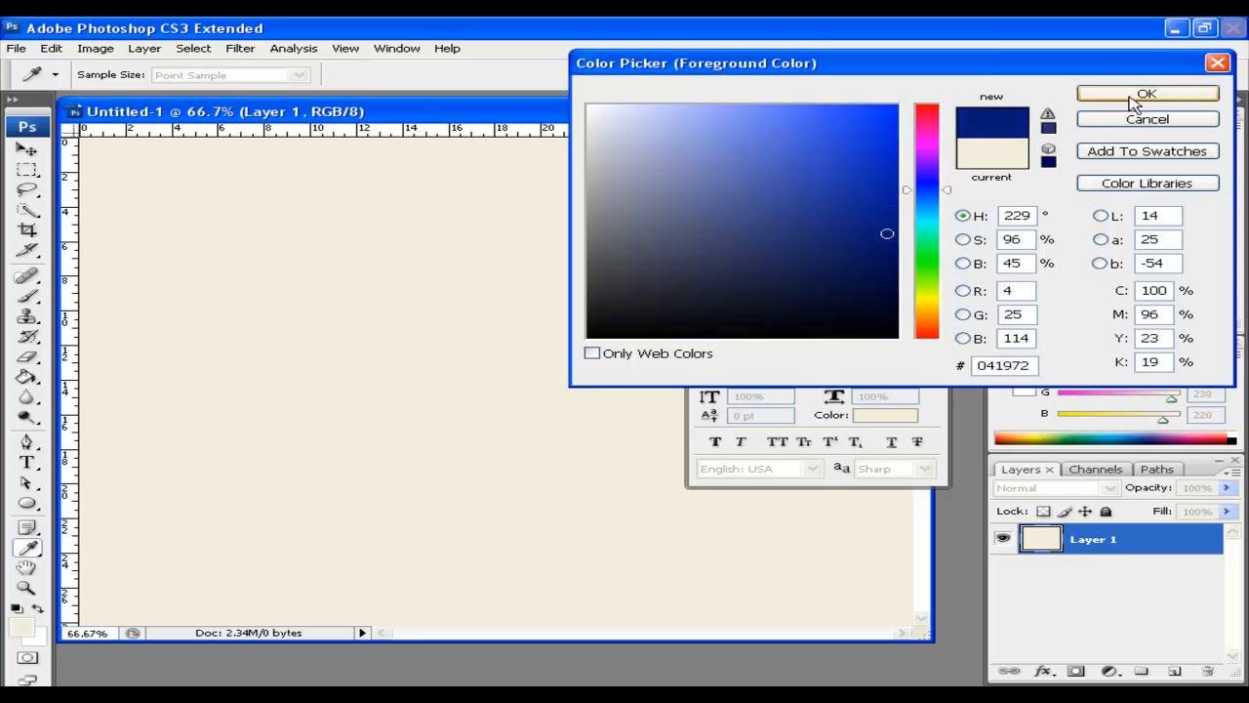
left_click(1147, 93)
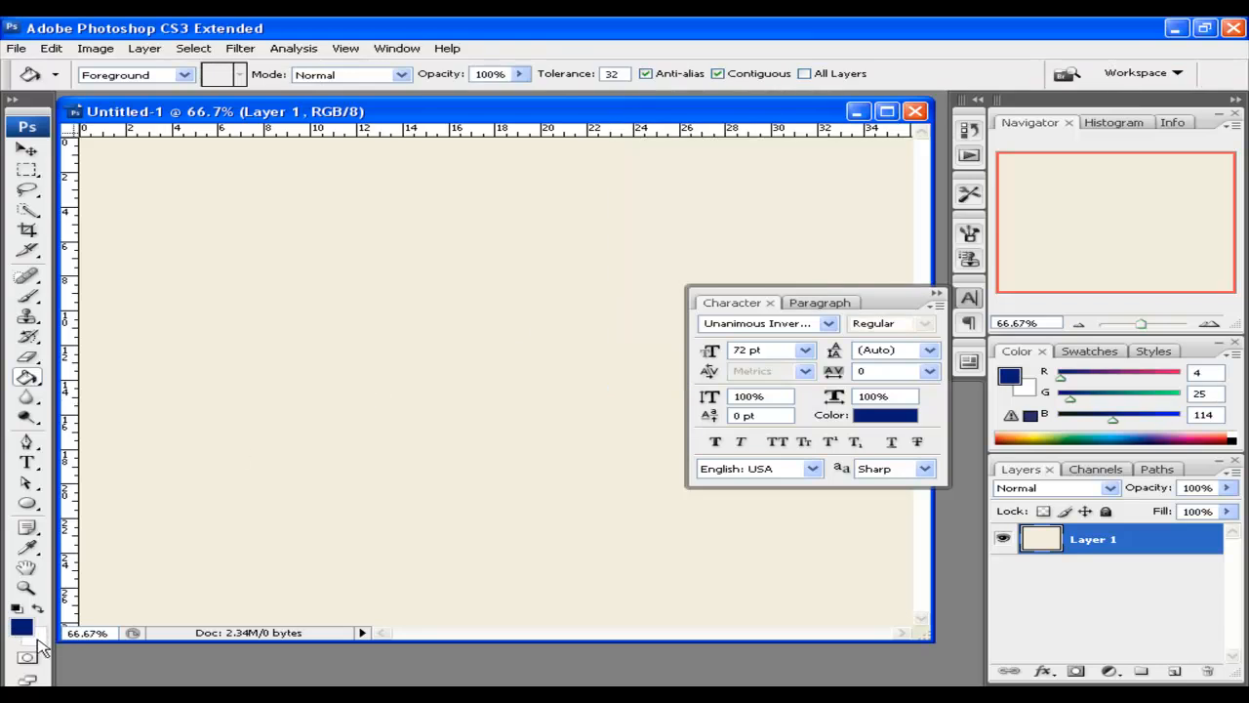
Apply a linear green-to-white gradient with green at the top, then close the Character panel
left_click(32, 381)
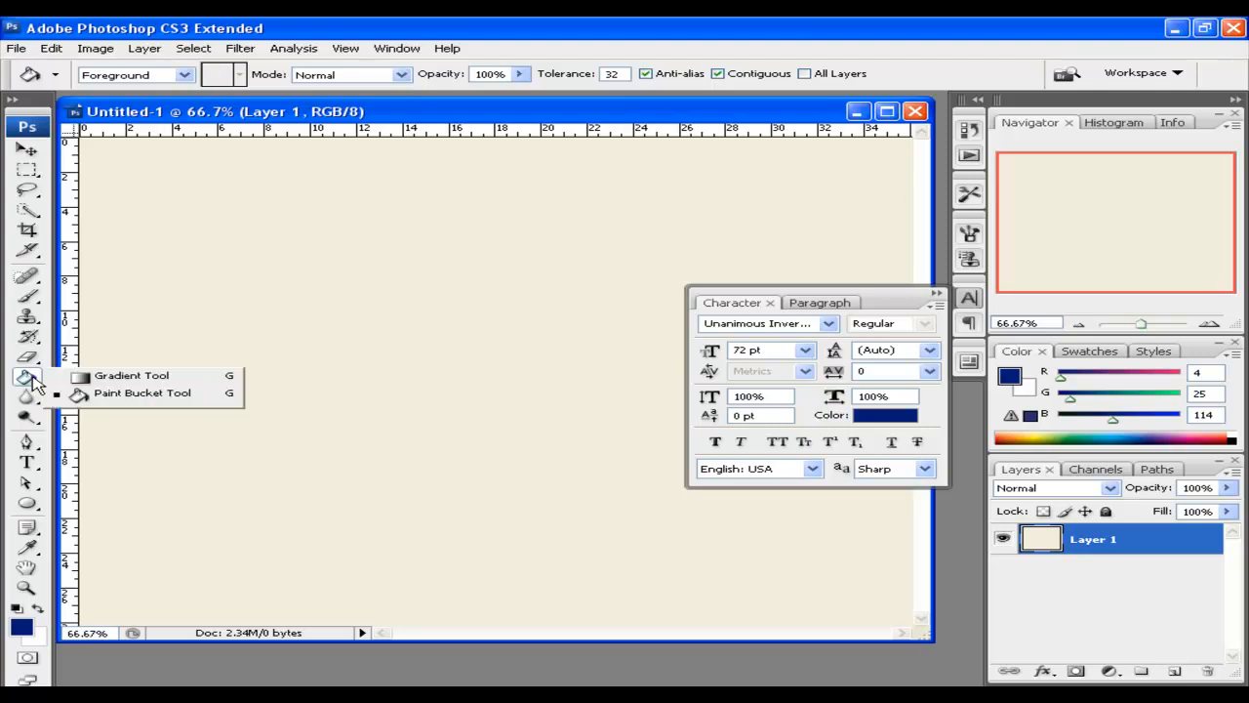
left_click(122, 375)
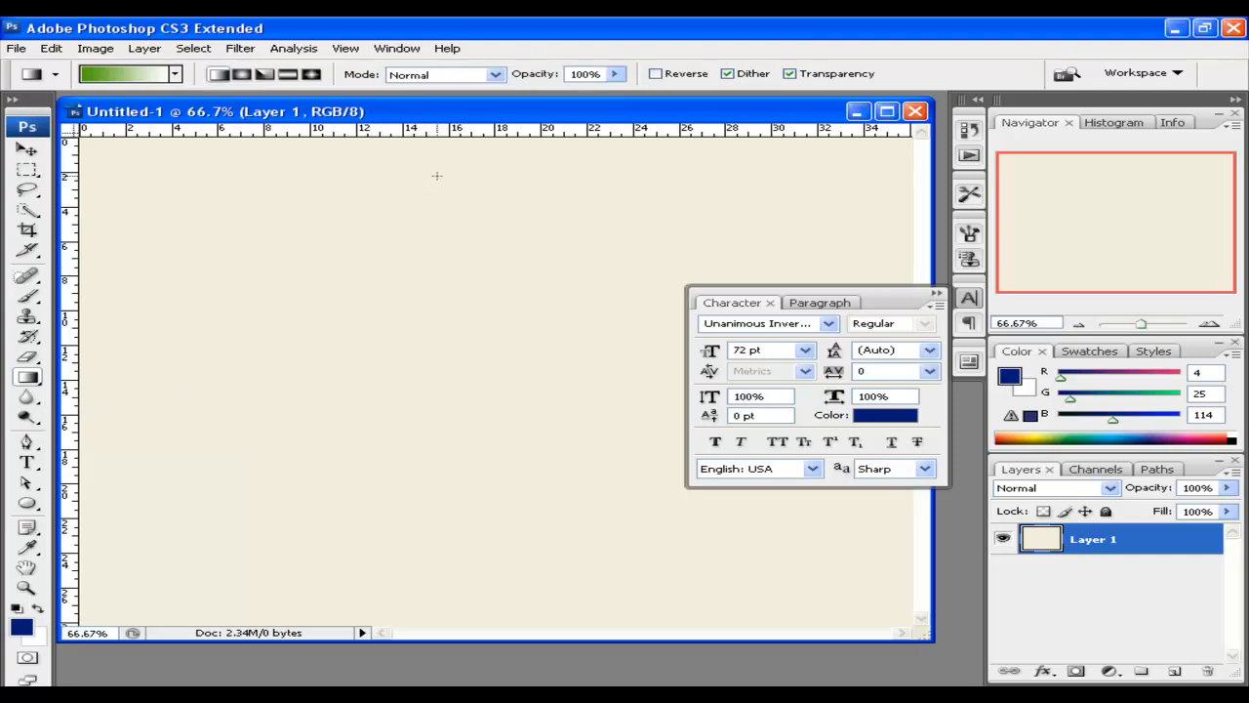
left_click_drag(437, 175, 442, 421)
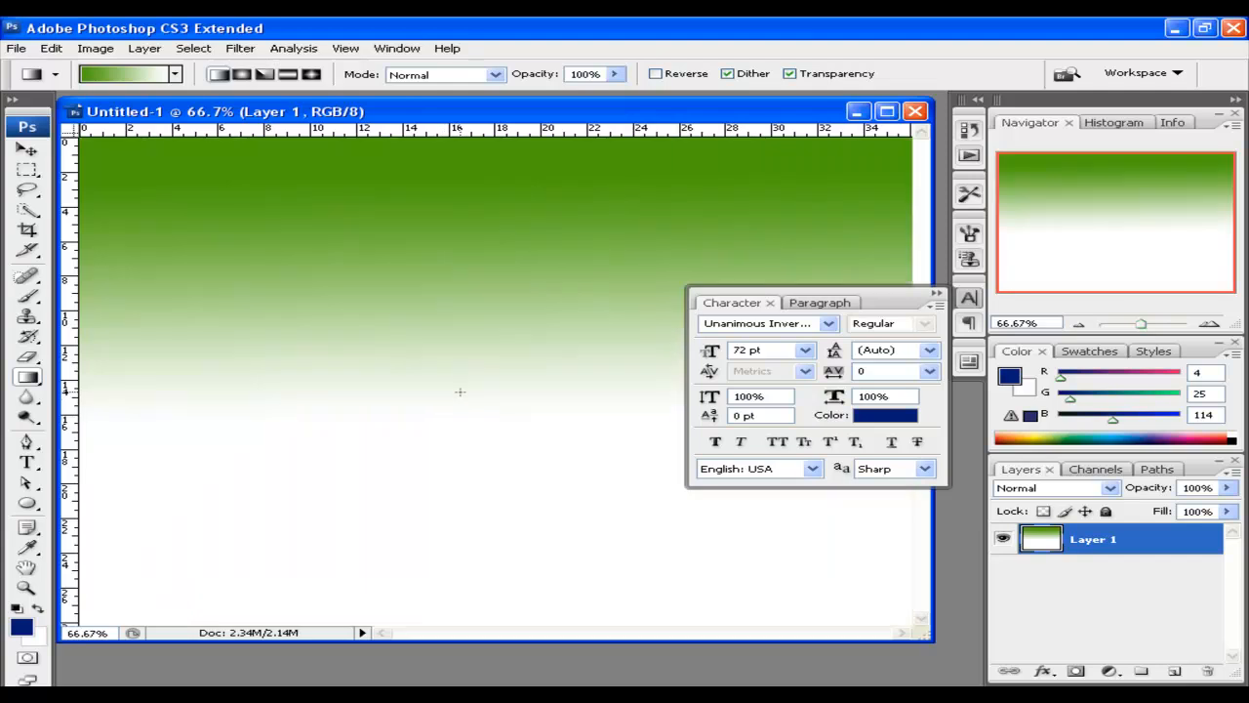
left_click_drag(435, 532, 444, 278)
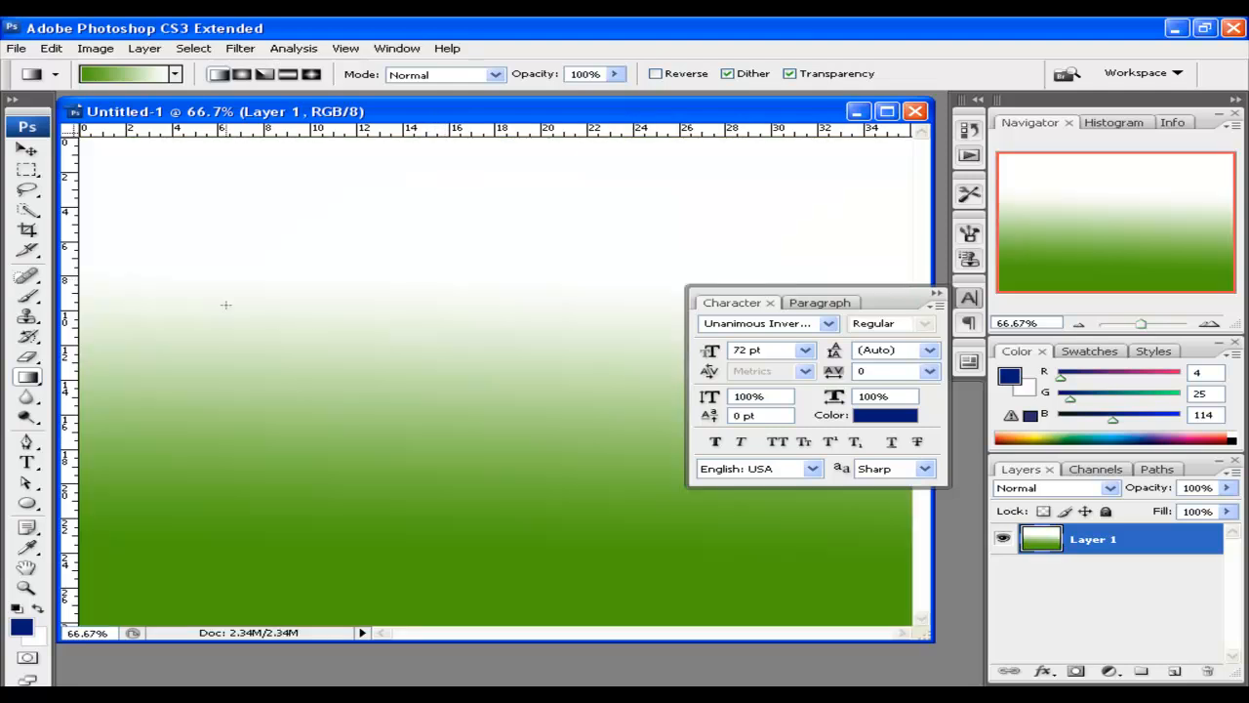
left_click_drag(225, 304, 650, 386)
left_click_drag(665, 256, 341, 349)
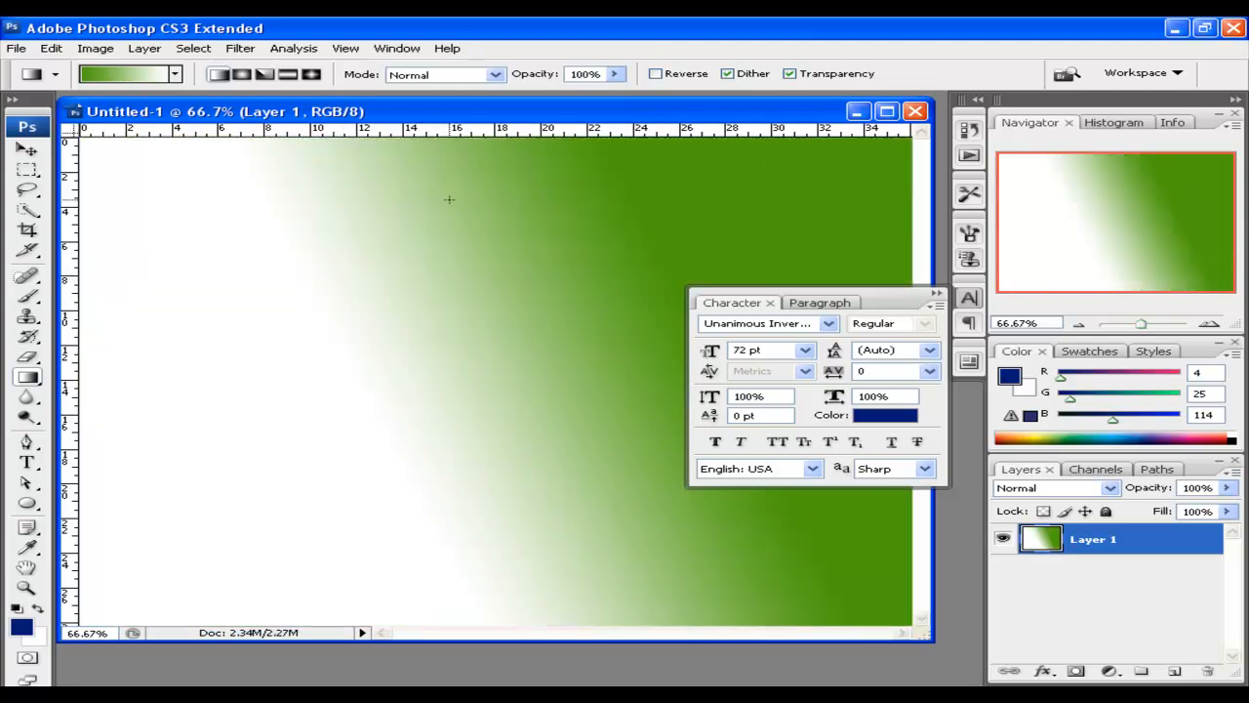
left_click_drag(449, 199, 488, 430)
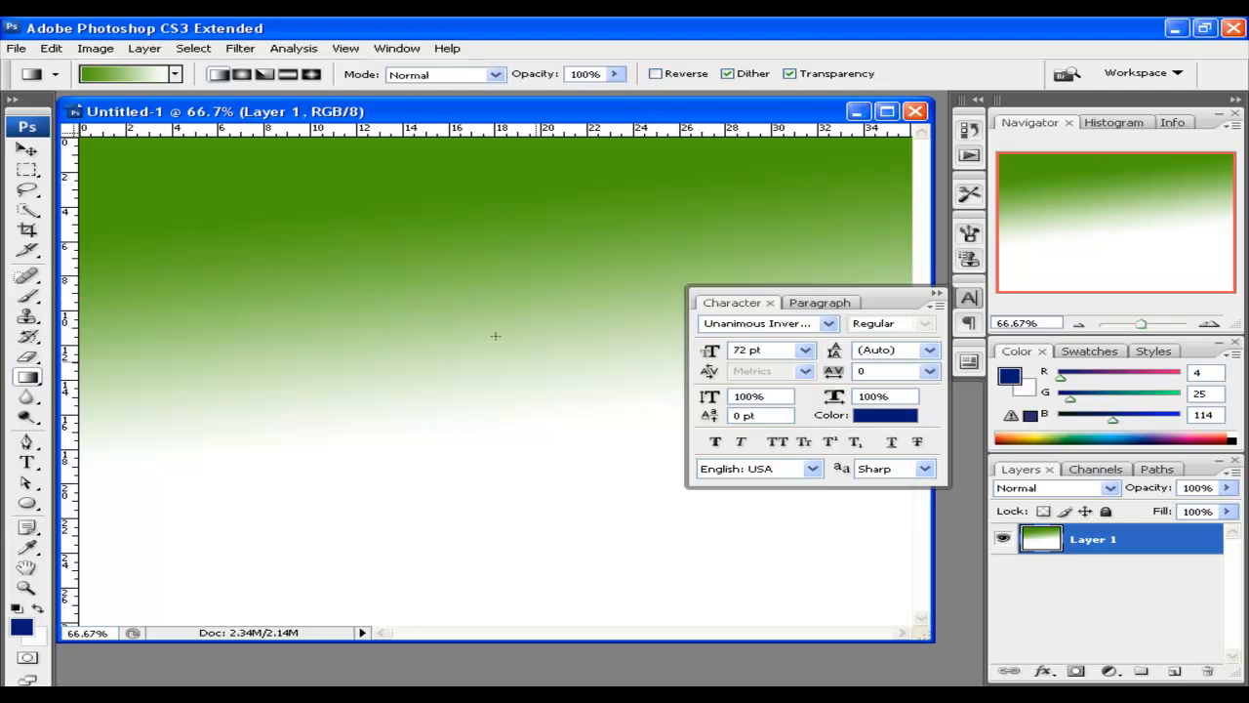
left_click_drag(920, 638, 954, 659)
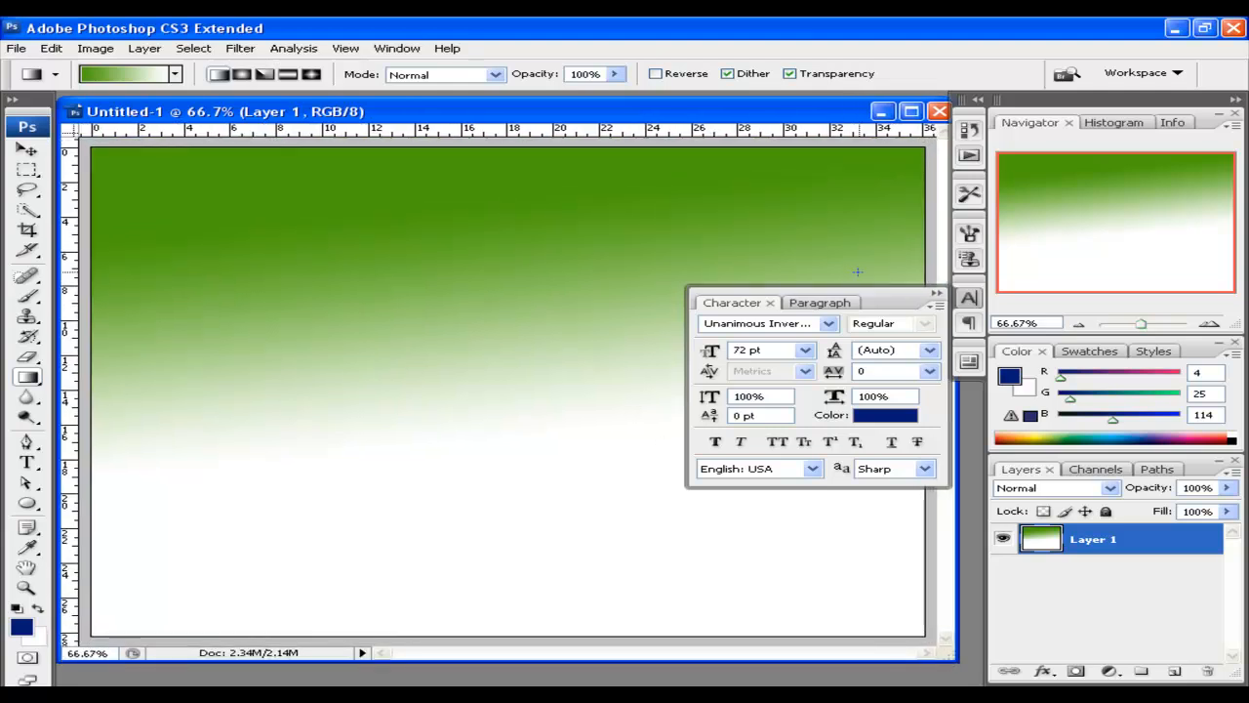
left_click(937, 293)
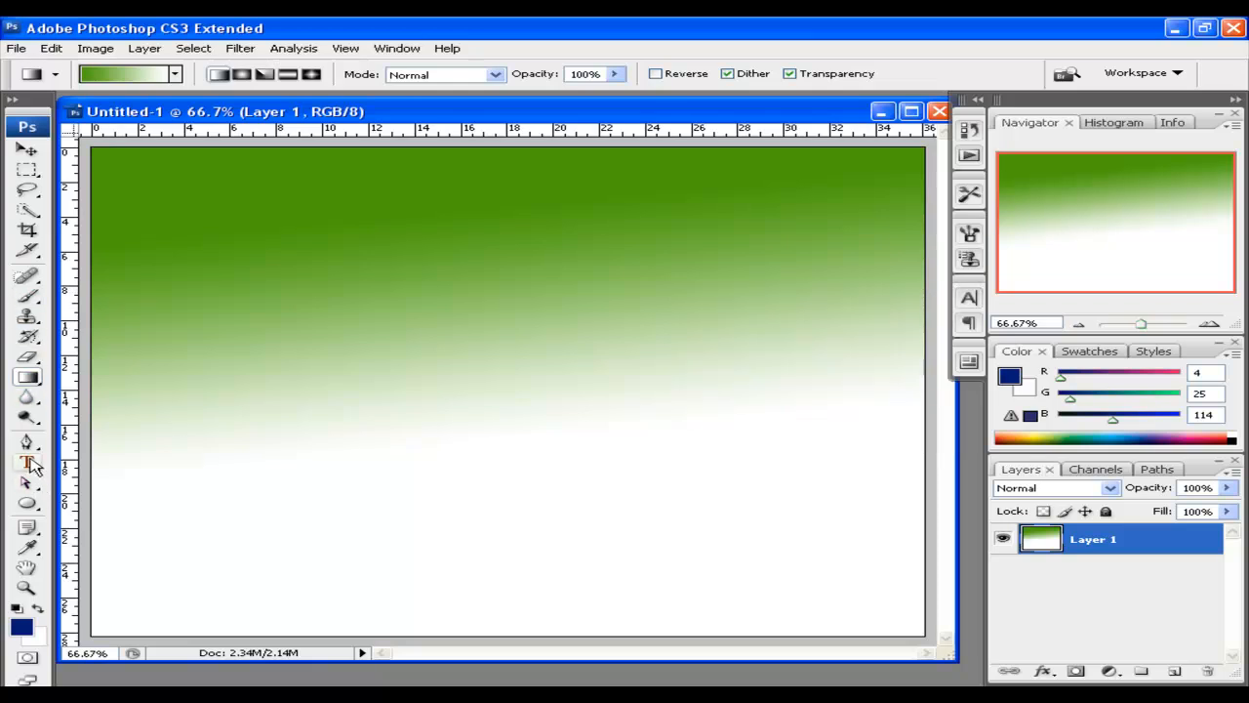
Draw a navy ellipse on the left and switch off its Drop Shadow and Bevel and Emboss
left_click(27, 506)
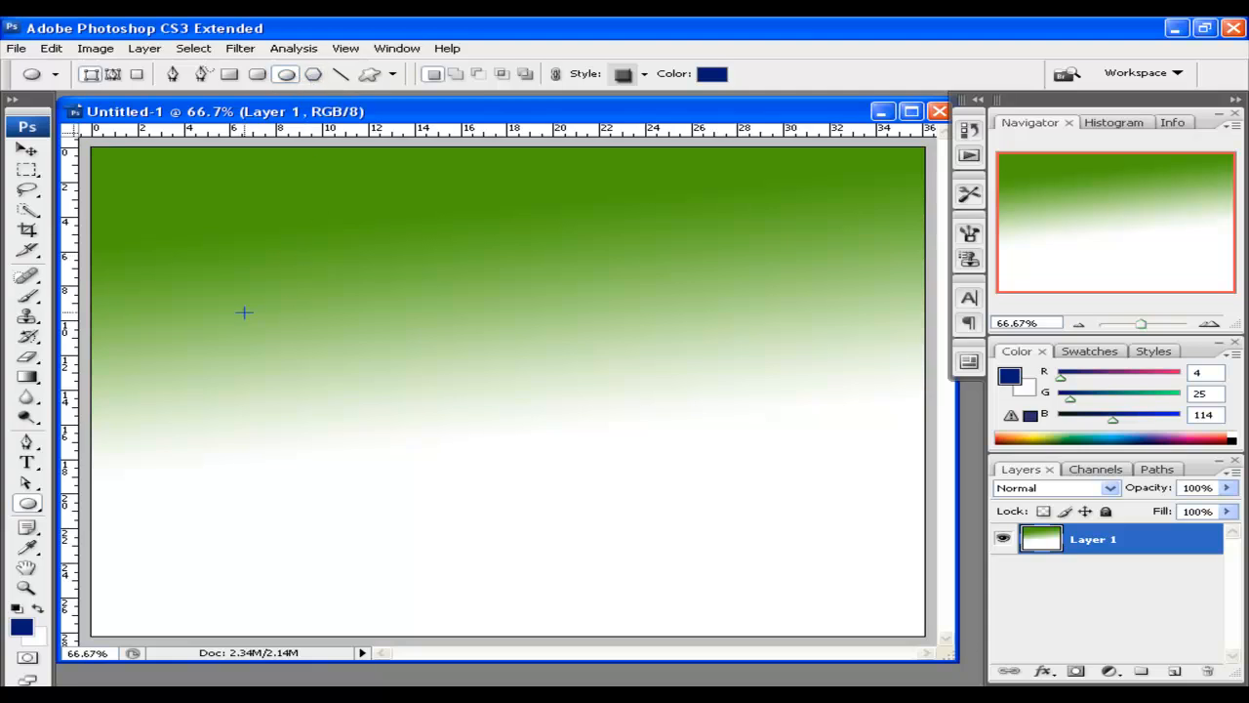
left_click_drag(219, 320, 368, 418)
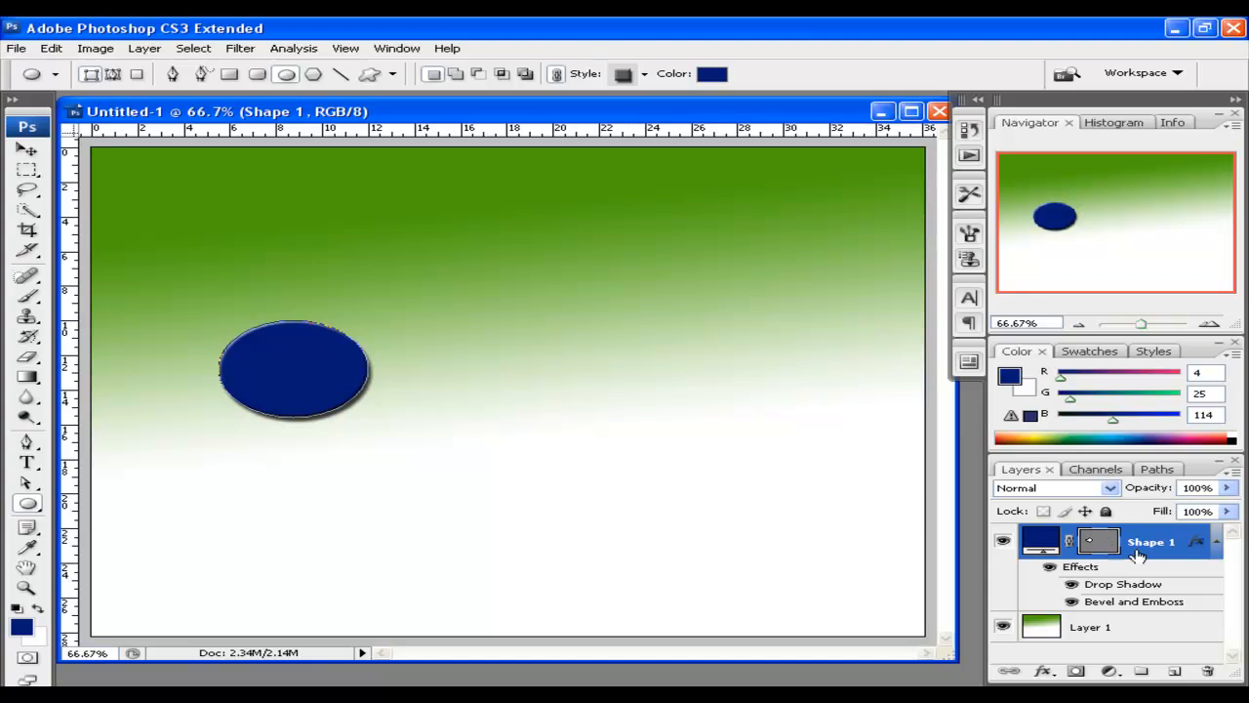
left_click(1216, 542)
left_click(1216, 542)
right_click(1115, 570)
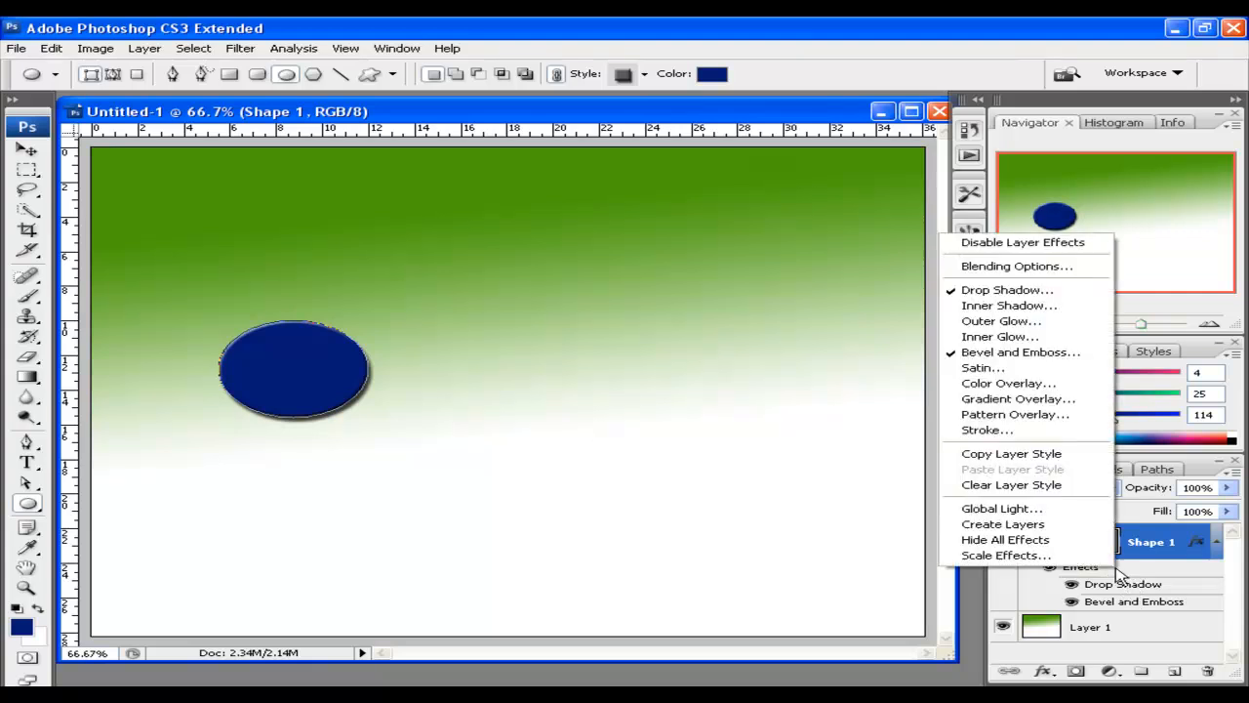
left_click(1008, 294)
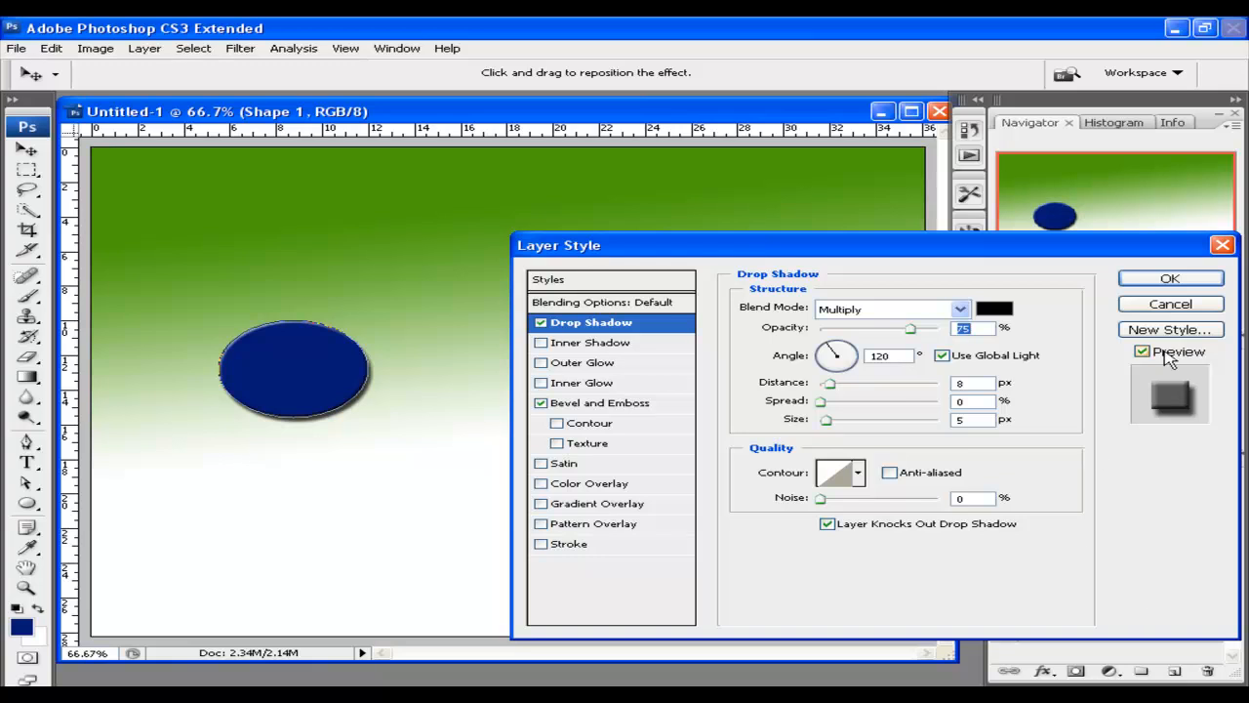
left_click(541, 322)
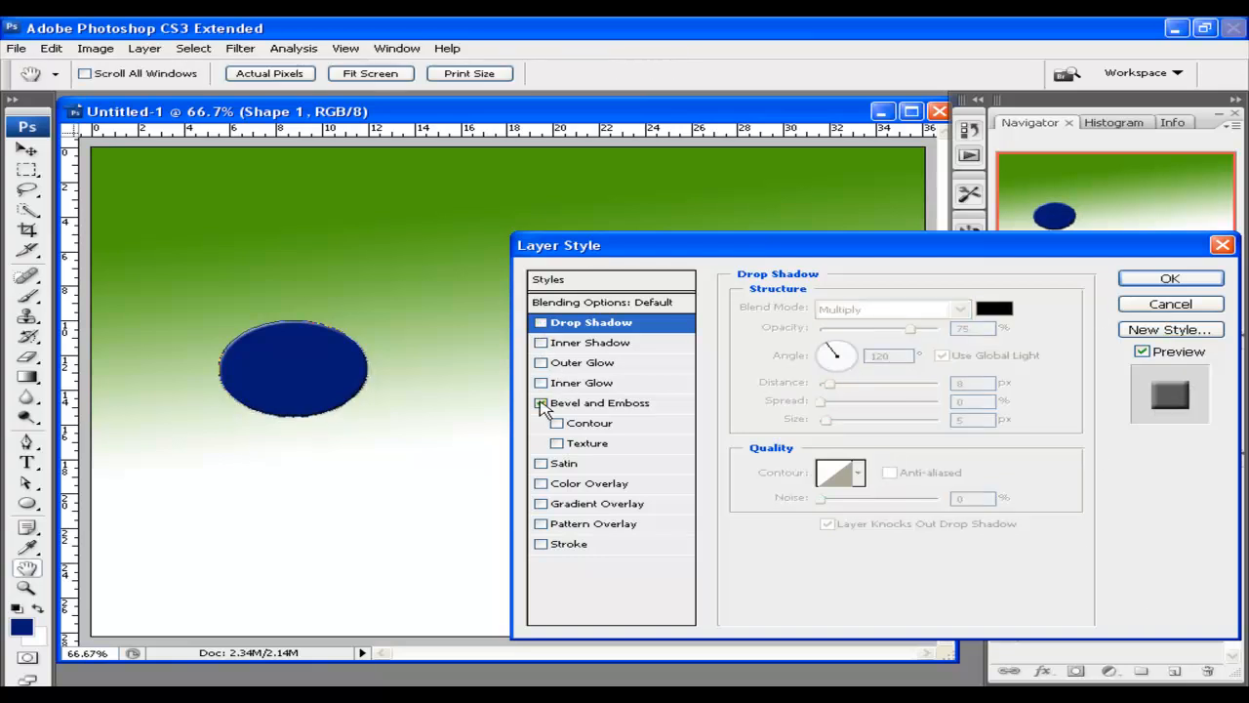
left_click(1170, 279)
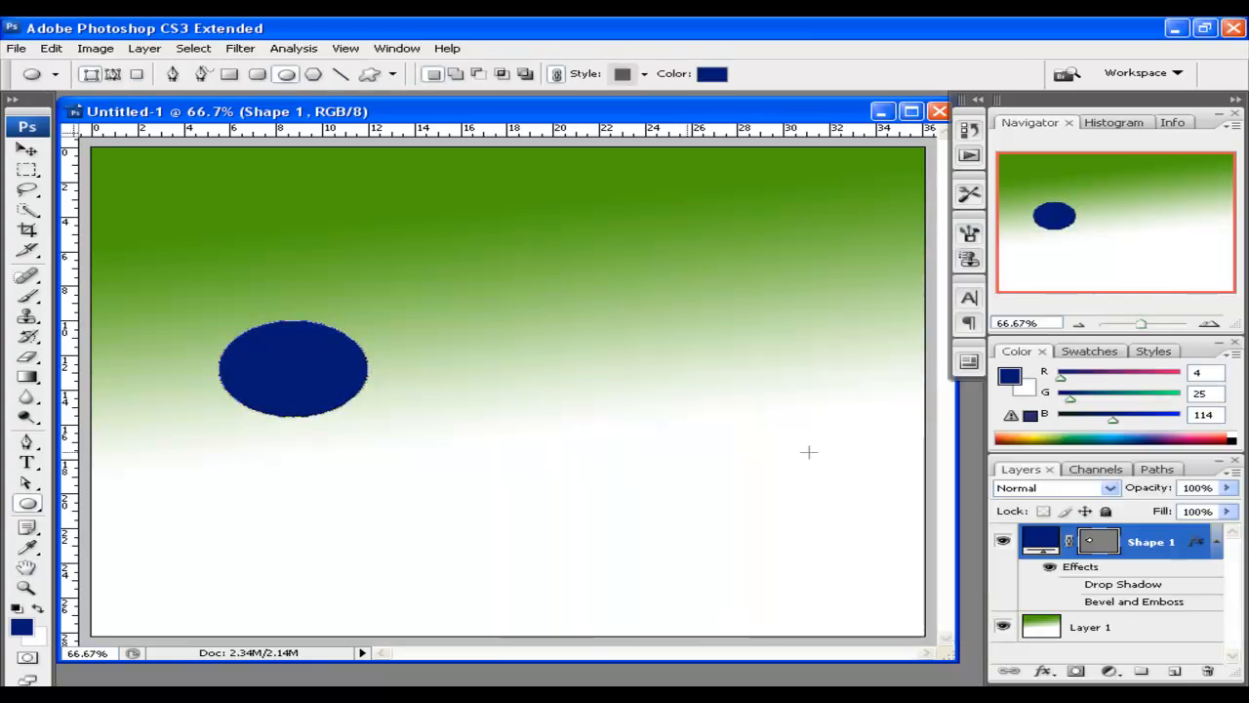
Draw three more small navy ellipses beside the large one
left_click_drag(449, 309, 526, 373)
left_click_drag(599, 308, 644, 381)
left_click_drag(485, 410, 527, 457)
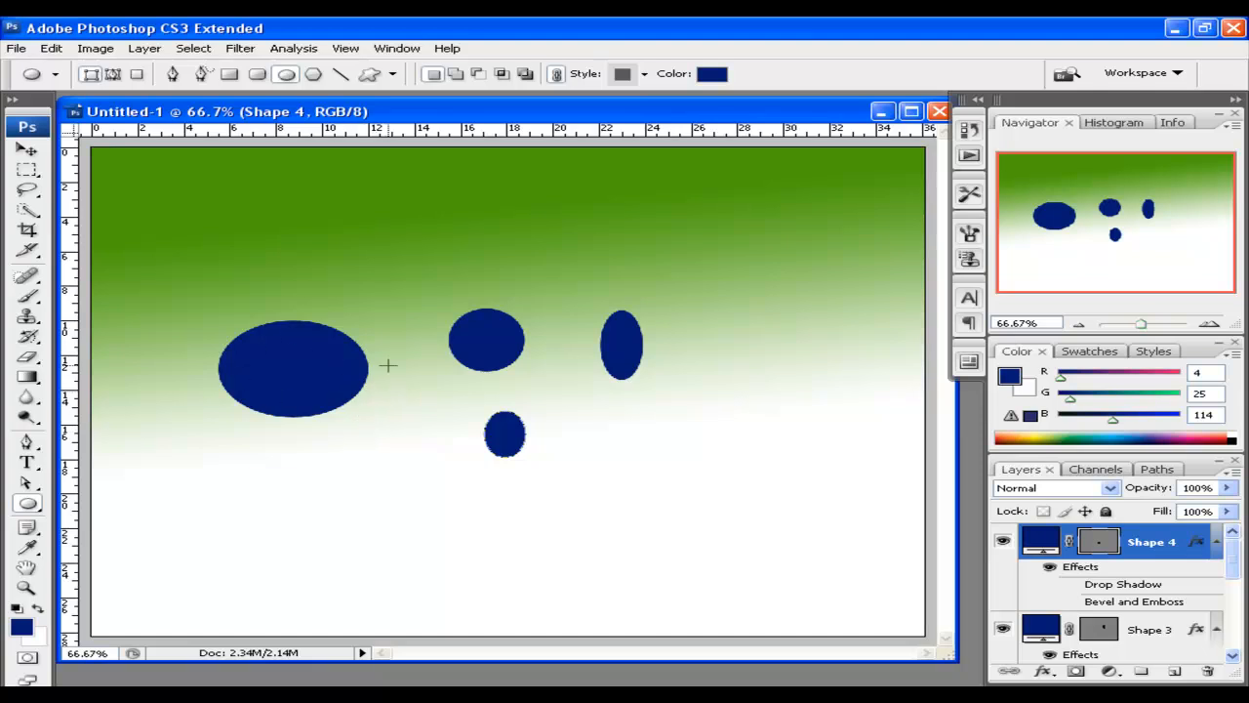
scroll(1134, 554, "down", 1)
scroll(1130, 546, "up", 1)
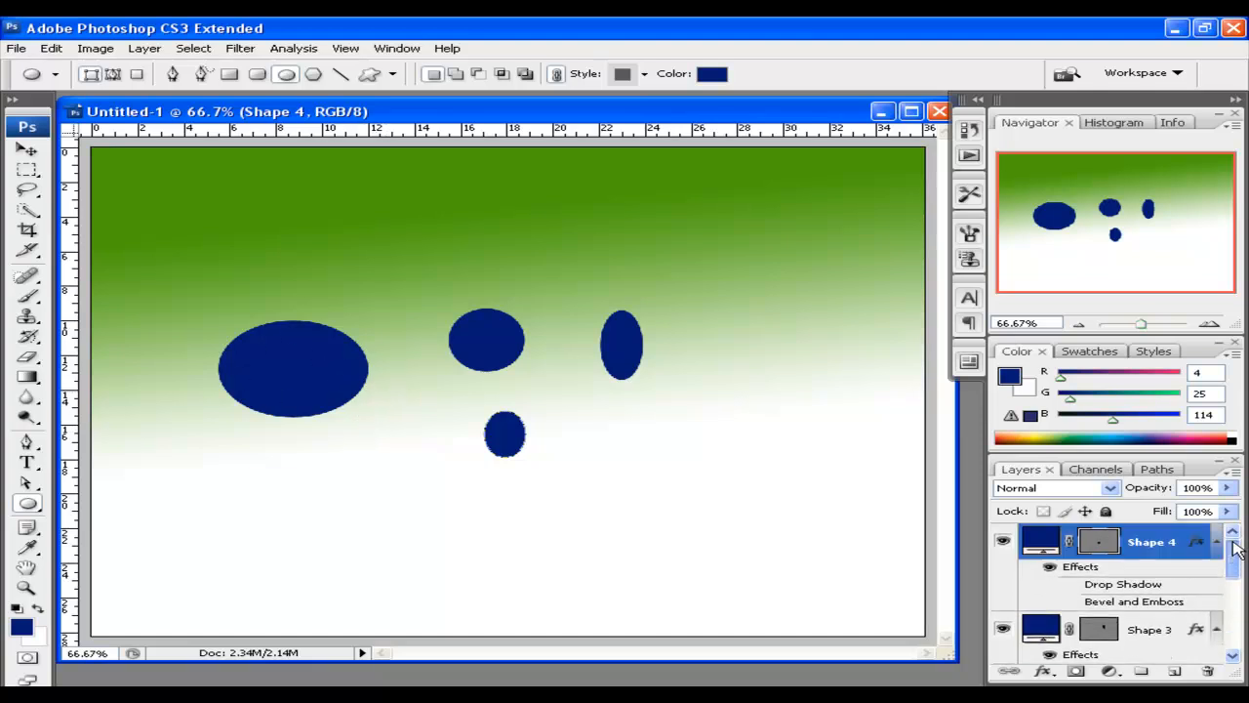
left_click_drag(1167, 447, 1167, 336)
left_click_drag(1235, 450, 1231, 475)
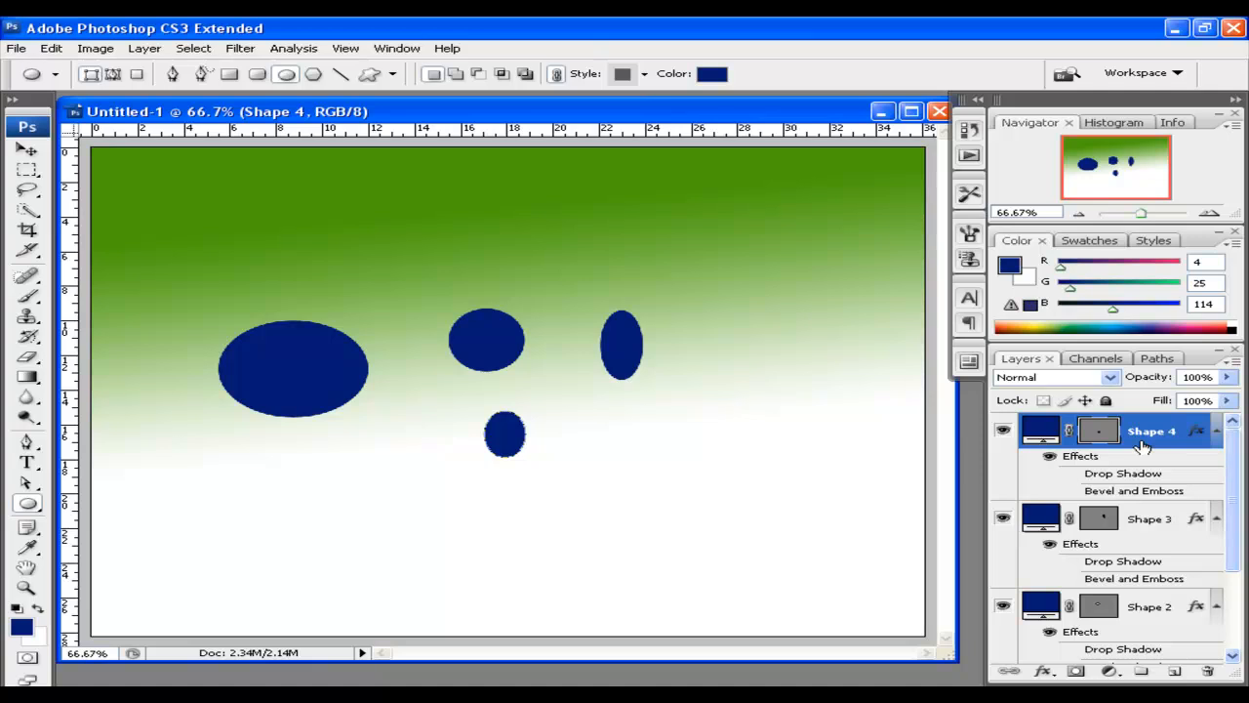
Reposition the Shape 3, Shape 4 and Shape 2 ellipses with the Move tool
left_click(1130, 518)
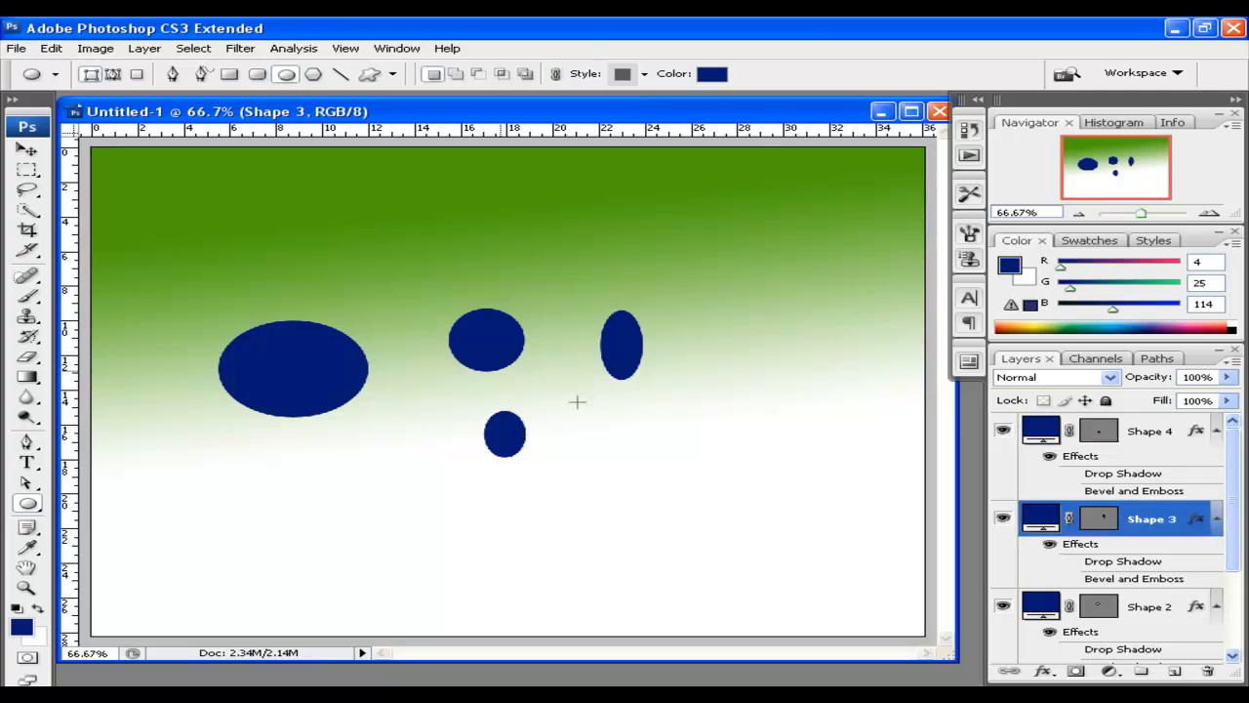
left_click(26, 149)
left_click_drag(462, 338, 449, 350)
left_click_drag(555, 377, 581, 364)
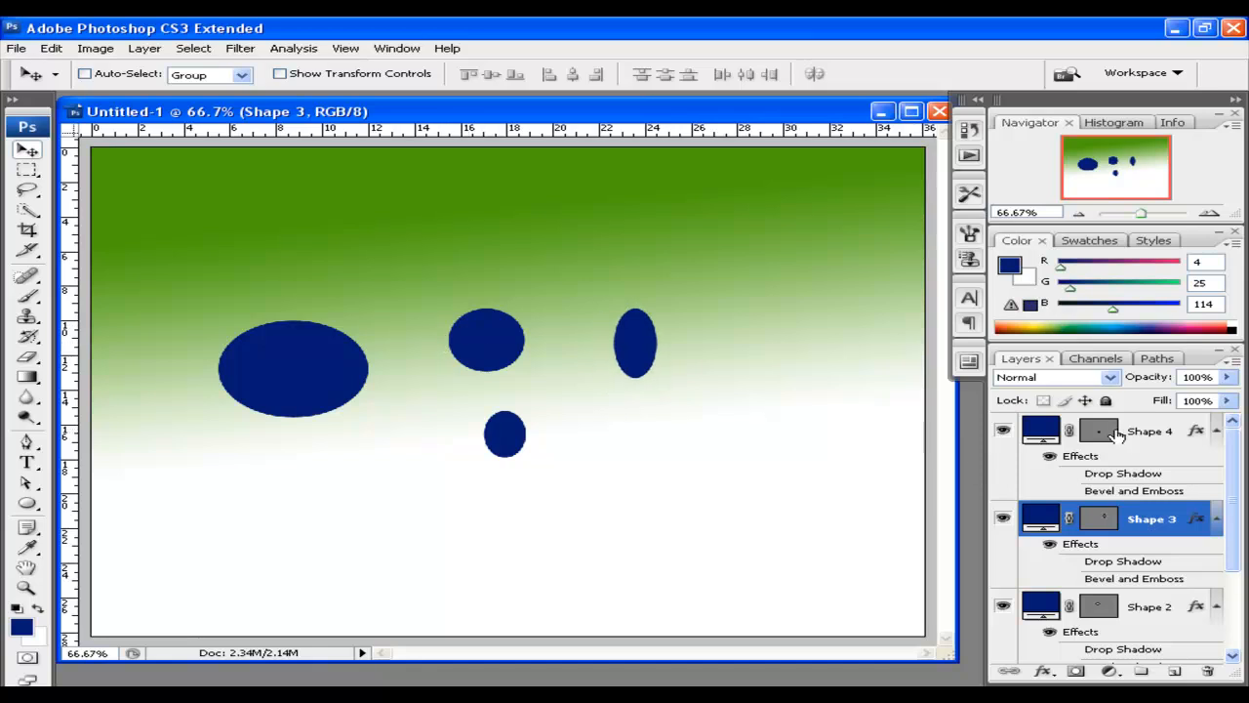
left_click(1117, 436)
left_click_drag(498, 355, 551, 406)
left_click(1122, 610)
left_click_drag(442, 339, 482, 321)
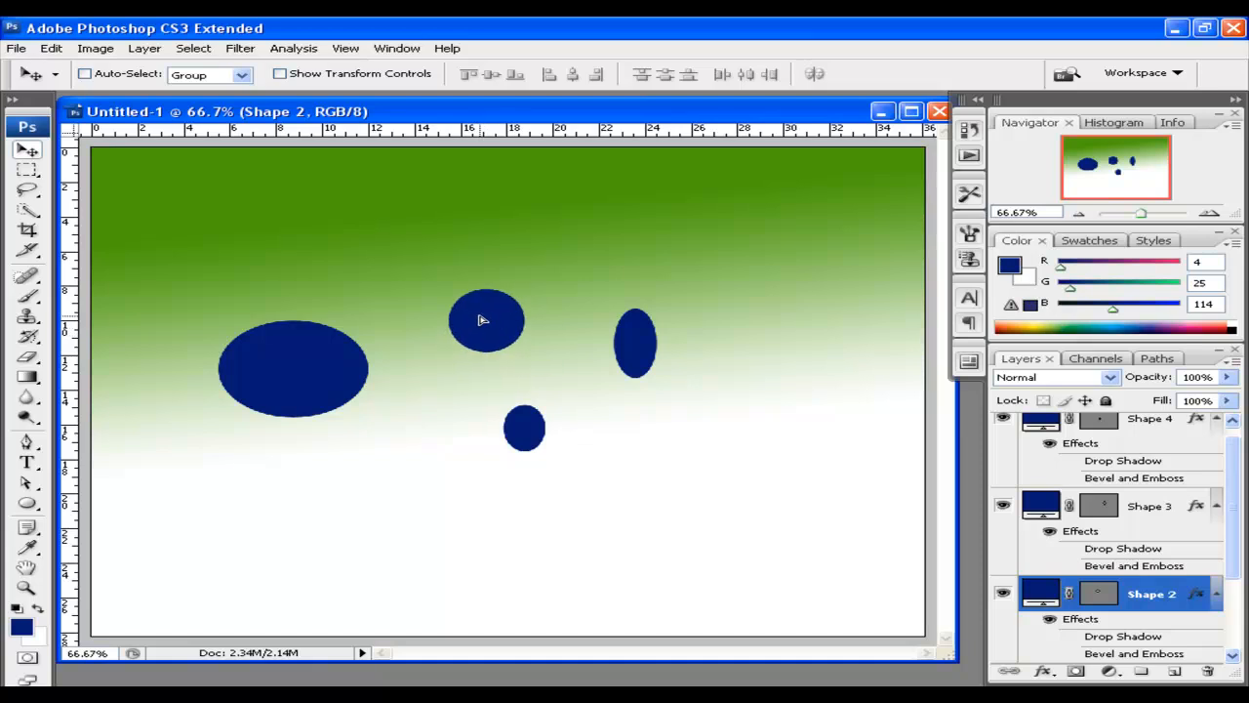
Shift the large Shape 1 ellipse slightly right
left_click_drag(1235, 498, 1234, 576)
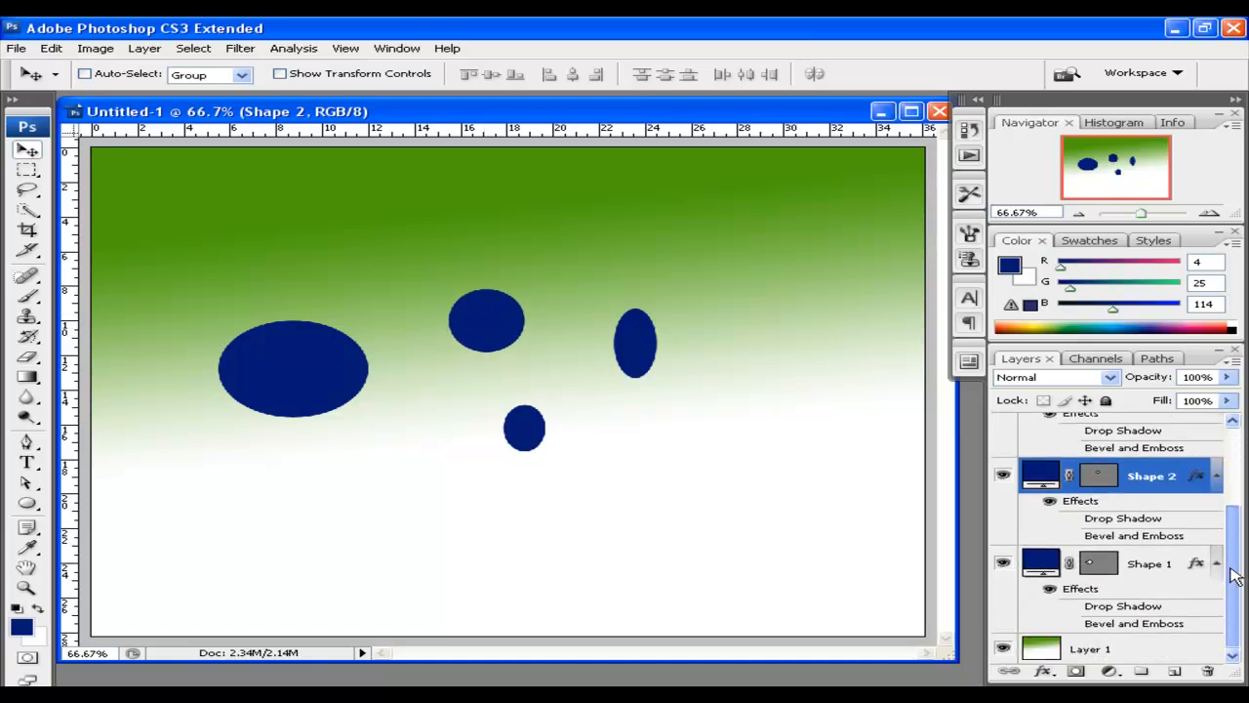
left_click(1094, 566)
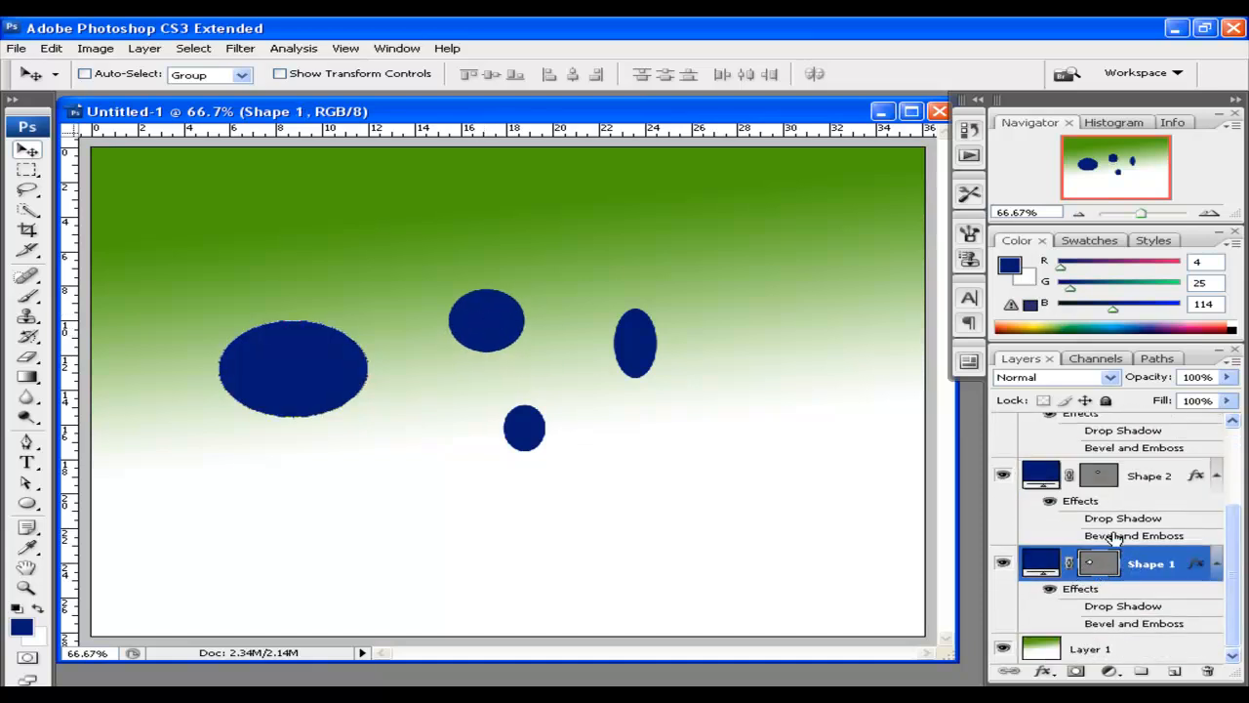
left_click(1112, 576)
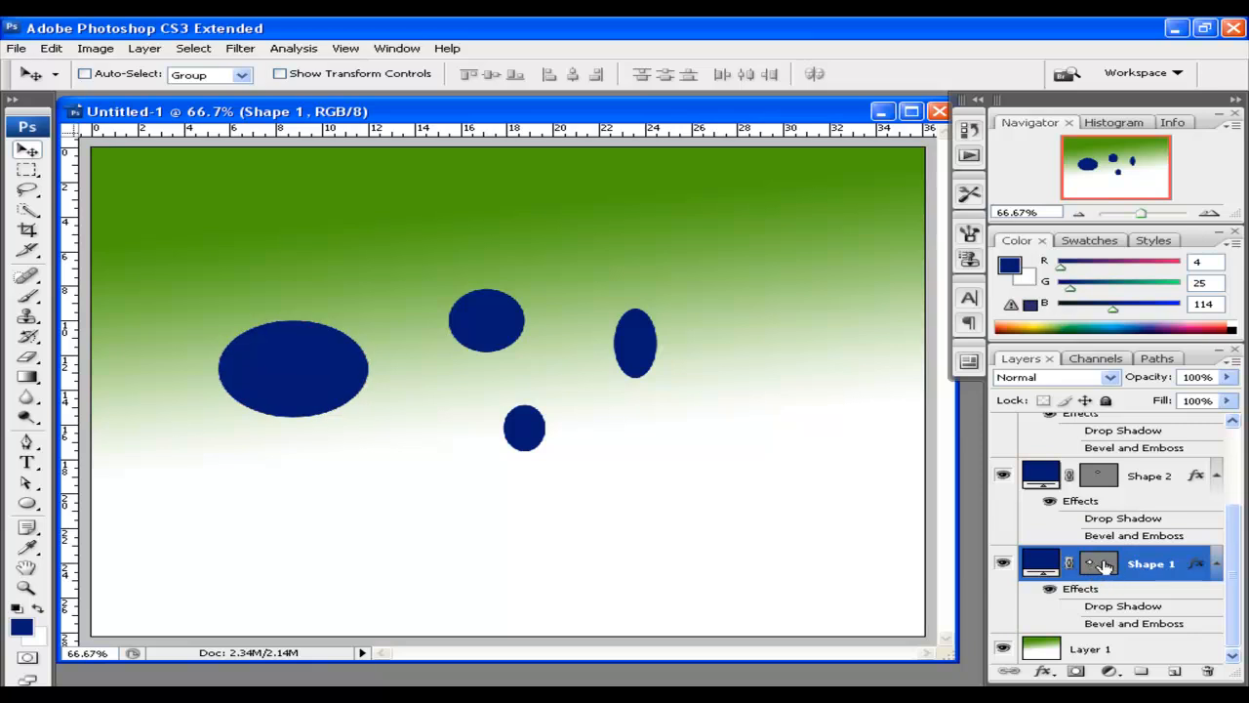
left_click_drag(257, 373, 253, 383)
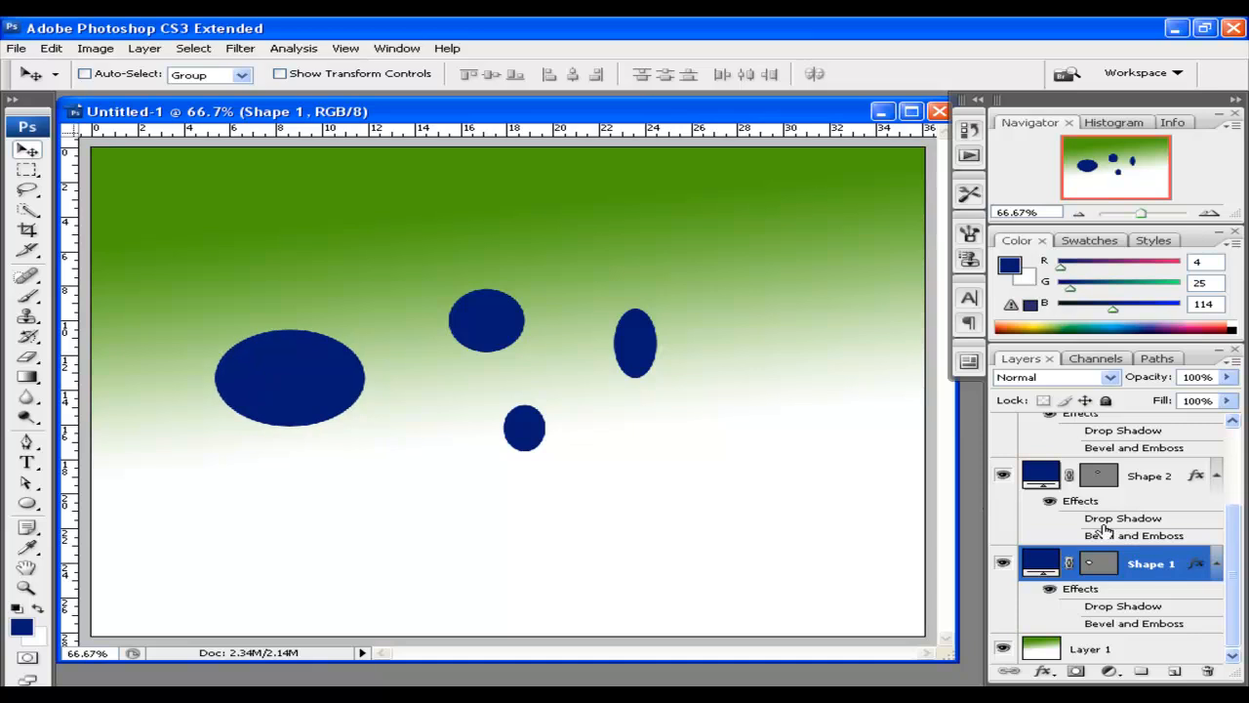
left_click_drag(300, 419, 299, 382)
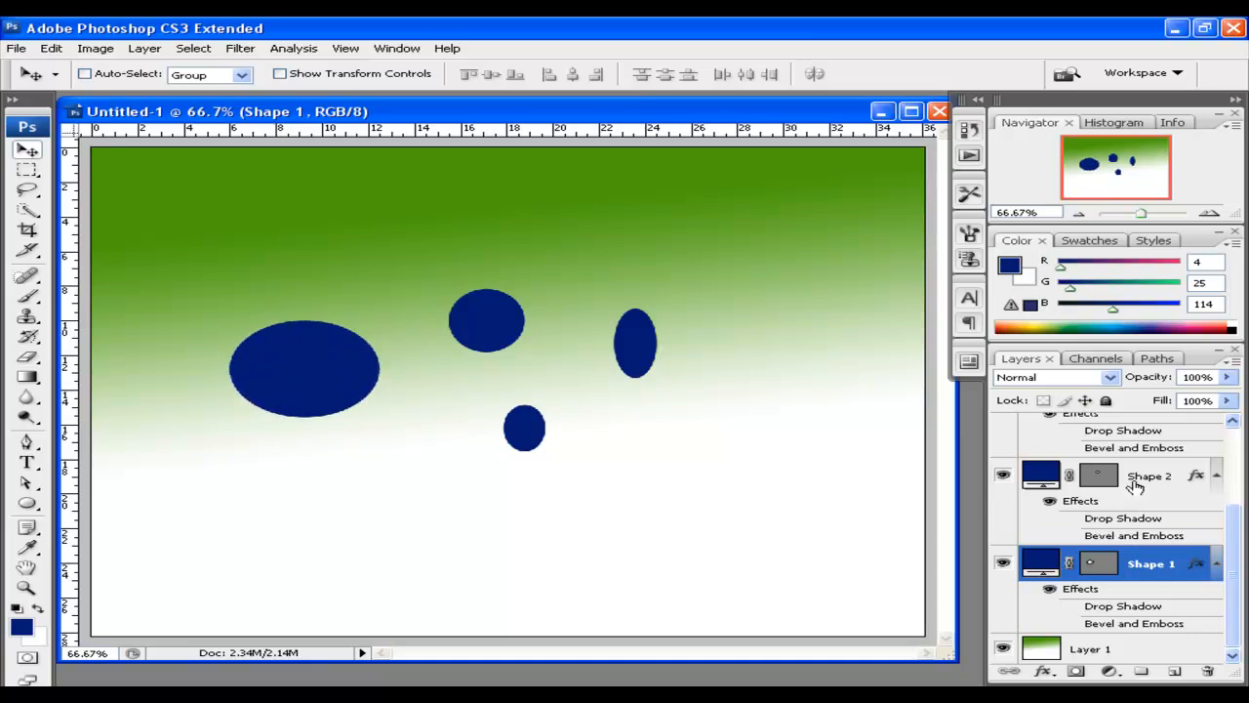
left_click(1095, 564)
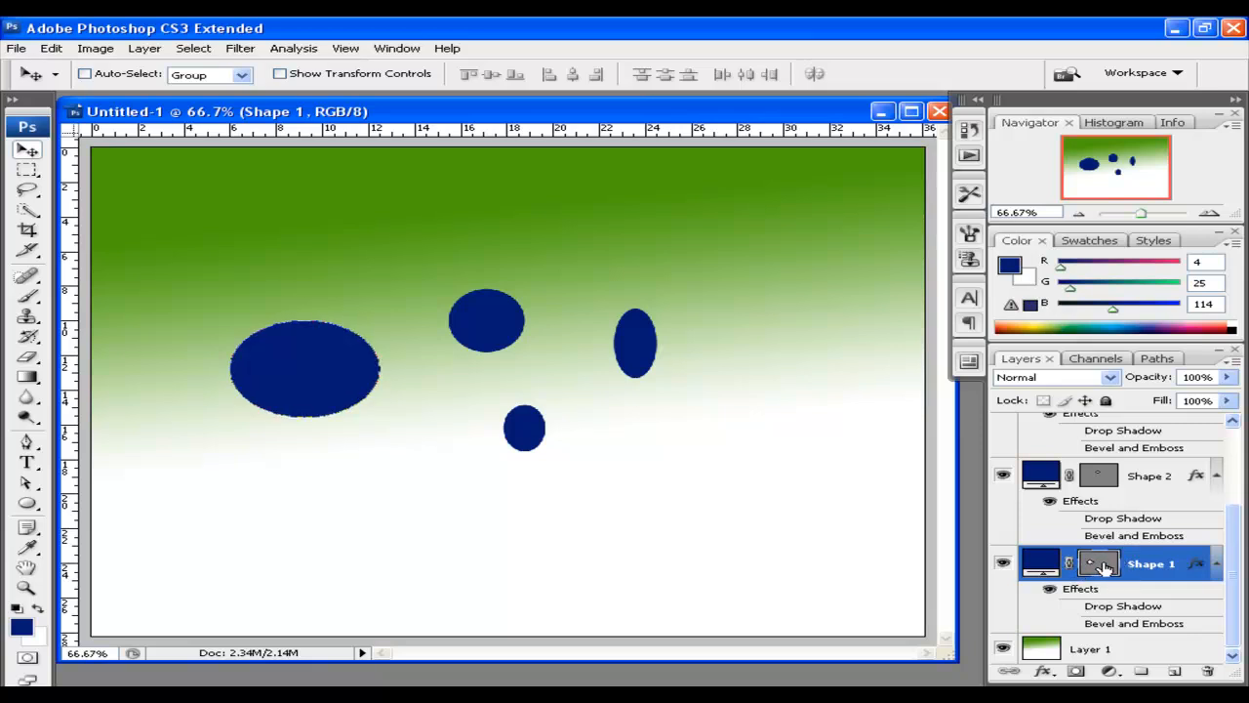
left_click(27, 502)
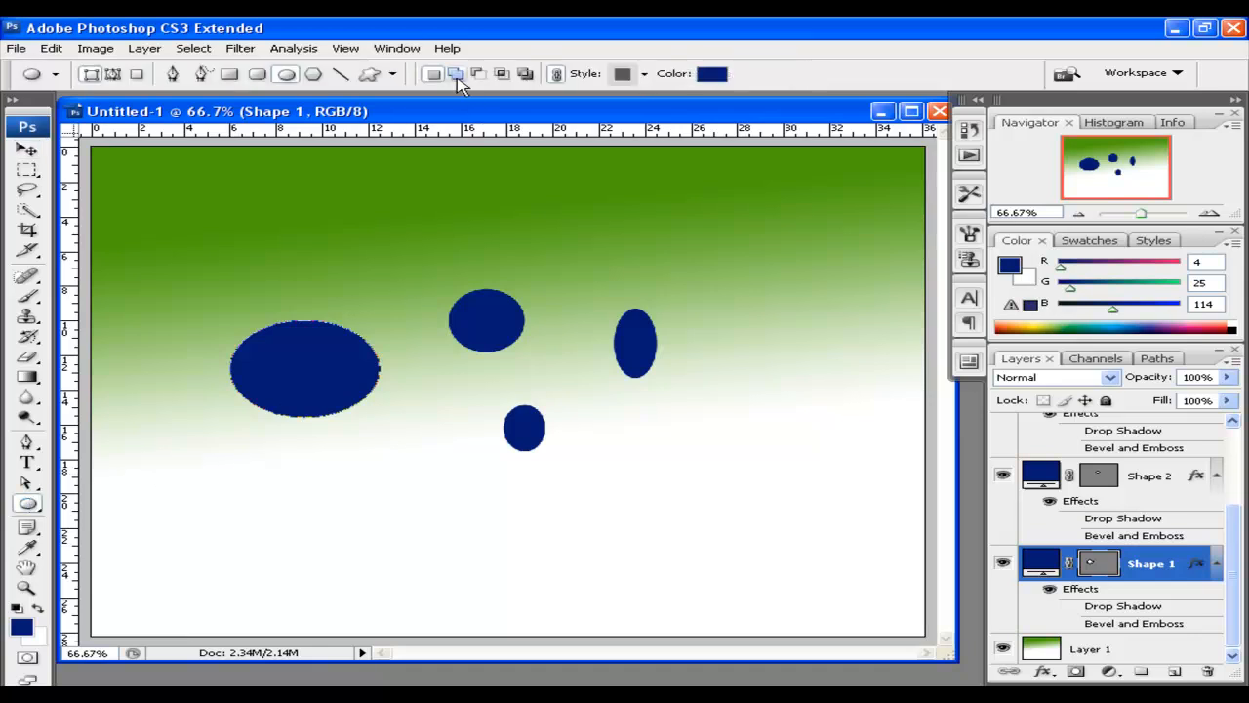
Add an overlapping ellipse to Shape 1, then subtract two elliptical holes from it
left_click(459, 76)
left_click_drag(298, 386, 370, 457)
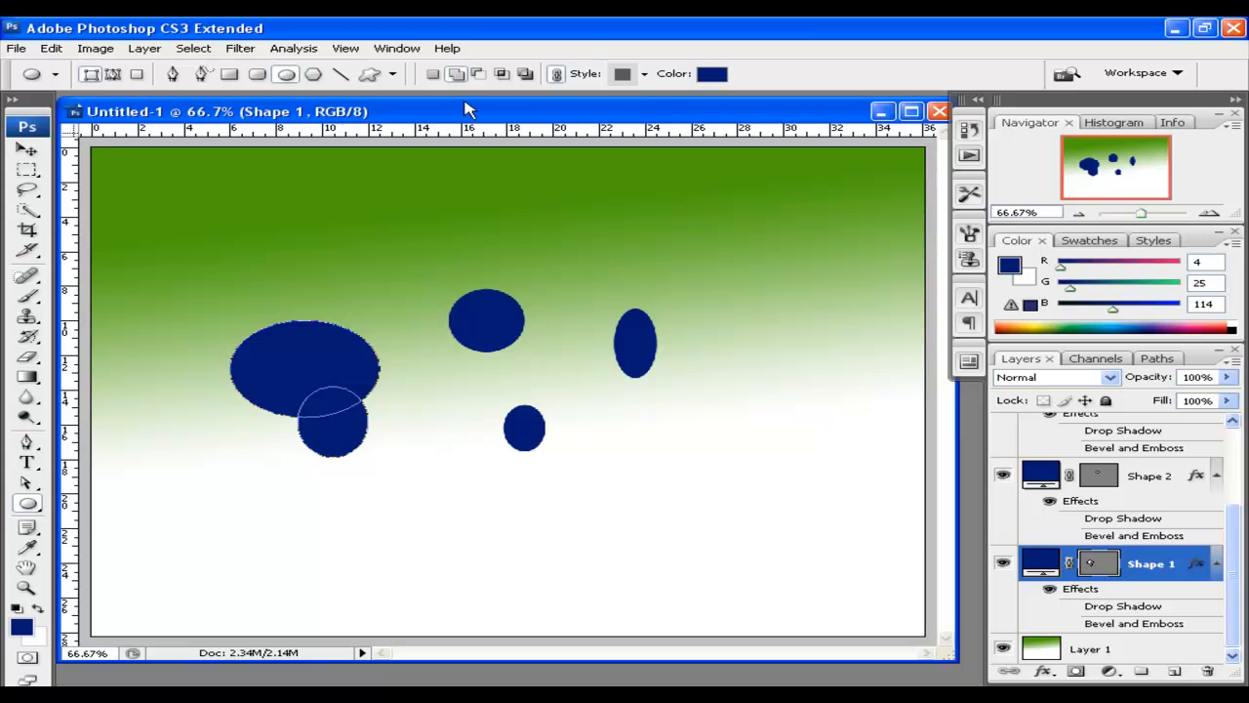
left_click(479, 76)
left_click_drag(262, 351, 322, 406)
left_click_drag(323, 341, 392, 438)
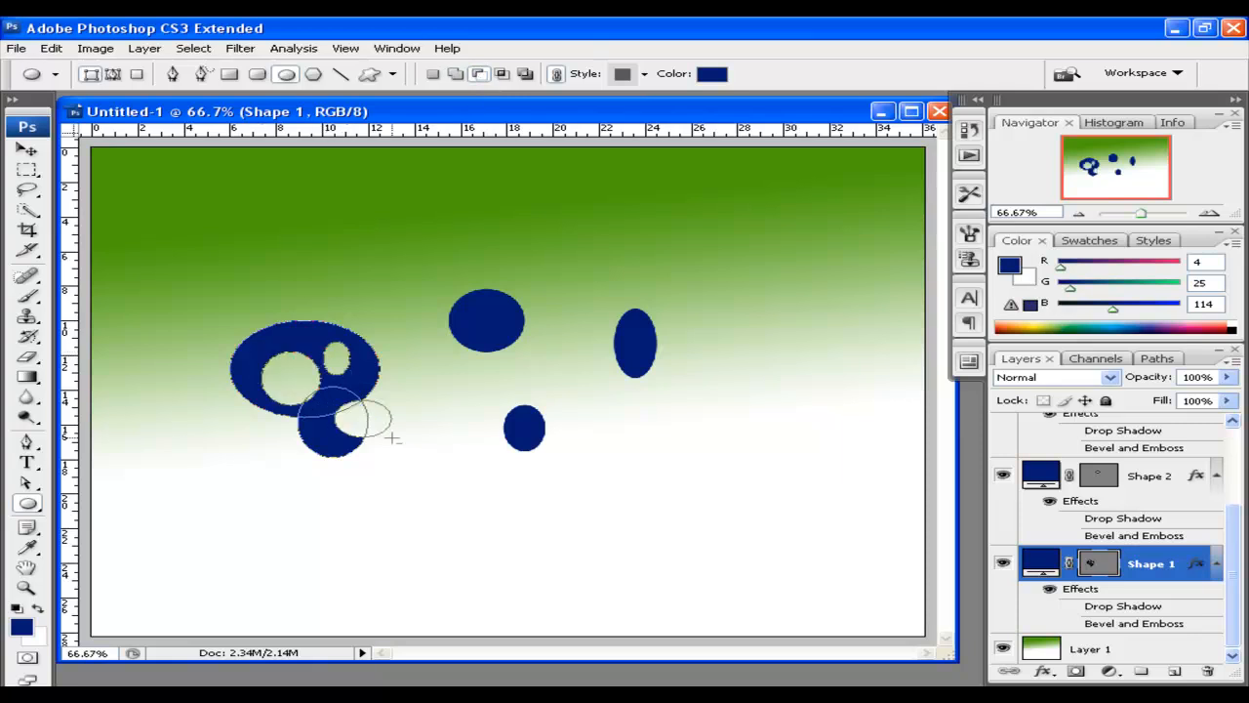
Intersect Shape 1 with another ellipse to leave a sliver, then select Shapes 1–4
left_click(508, 77)
left_click_drag(269, 289, 336, 342)
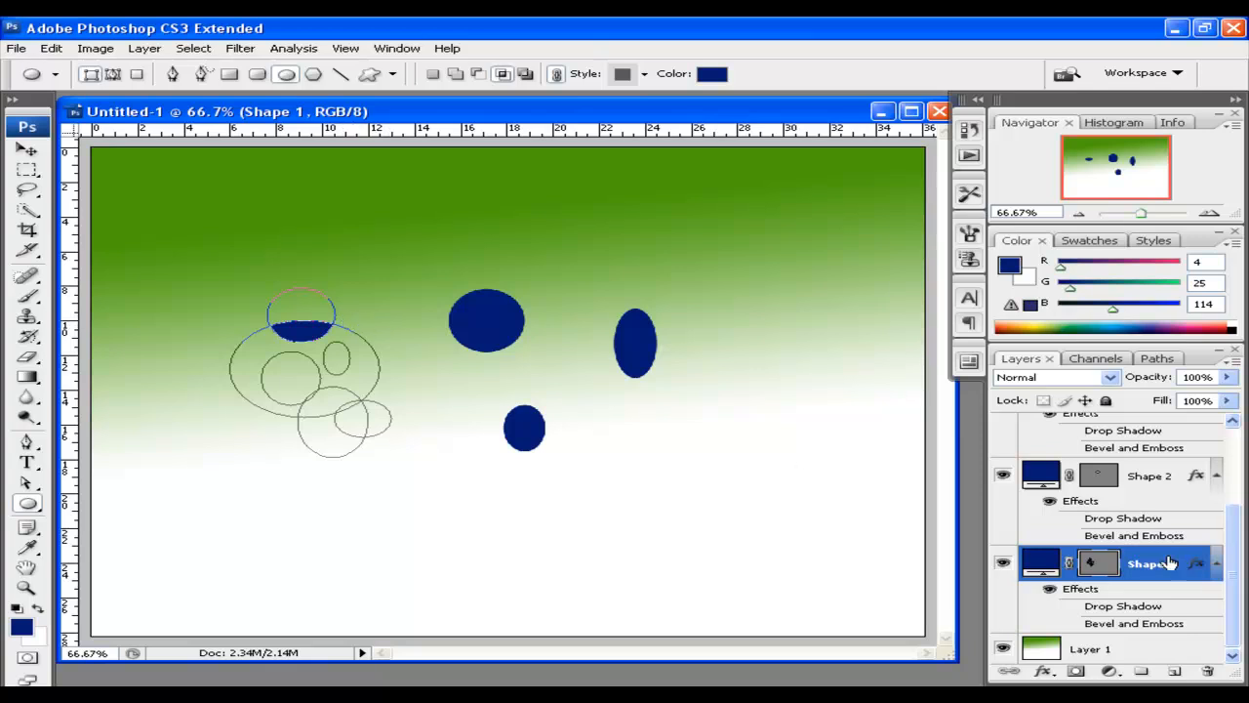
mouse_move(1235, 559)
left_mouse_down()
mouse_move(1236, 470)
mouse_move(1241, 551)
left_mouse_up()
left_click(1159, 436, "shift")
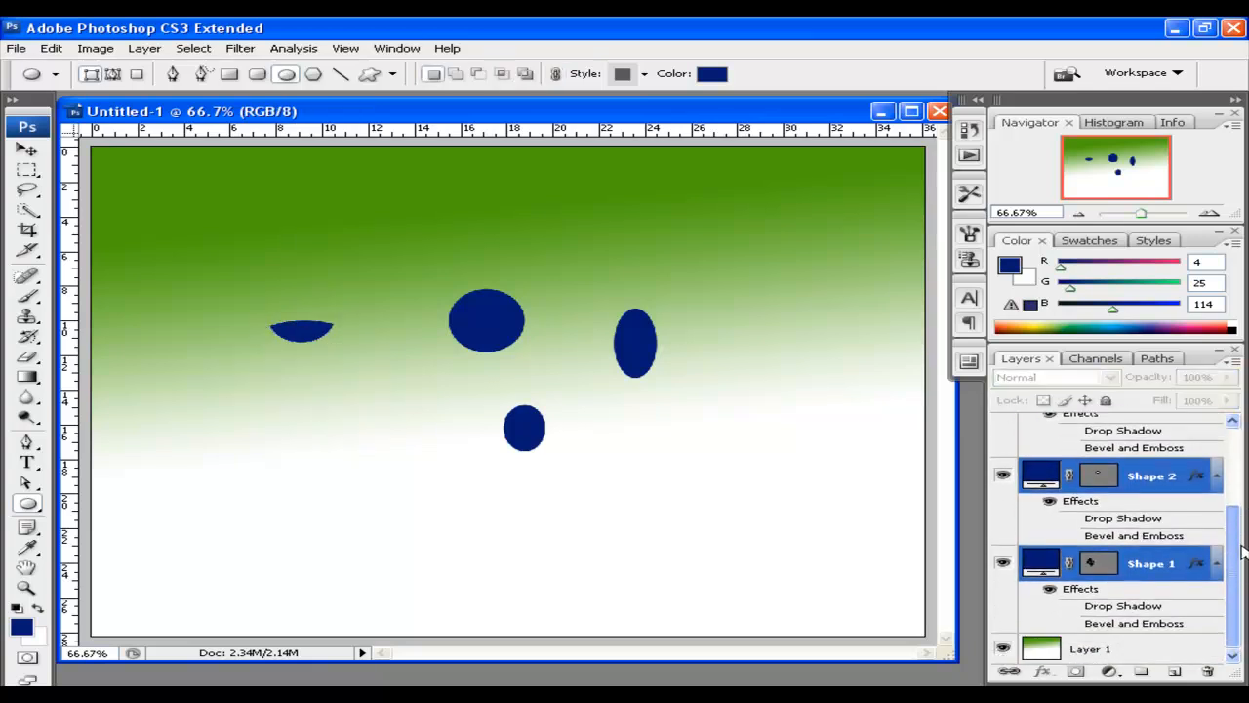
Delete the four ellipse layers and place a first Pen anchor near the top-left corner
left_click(1211, 673)
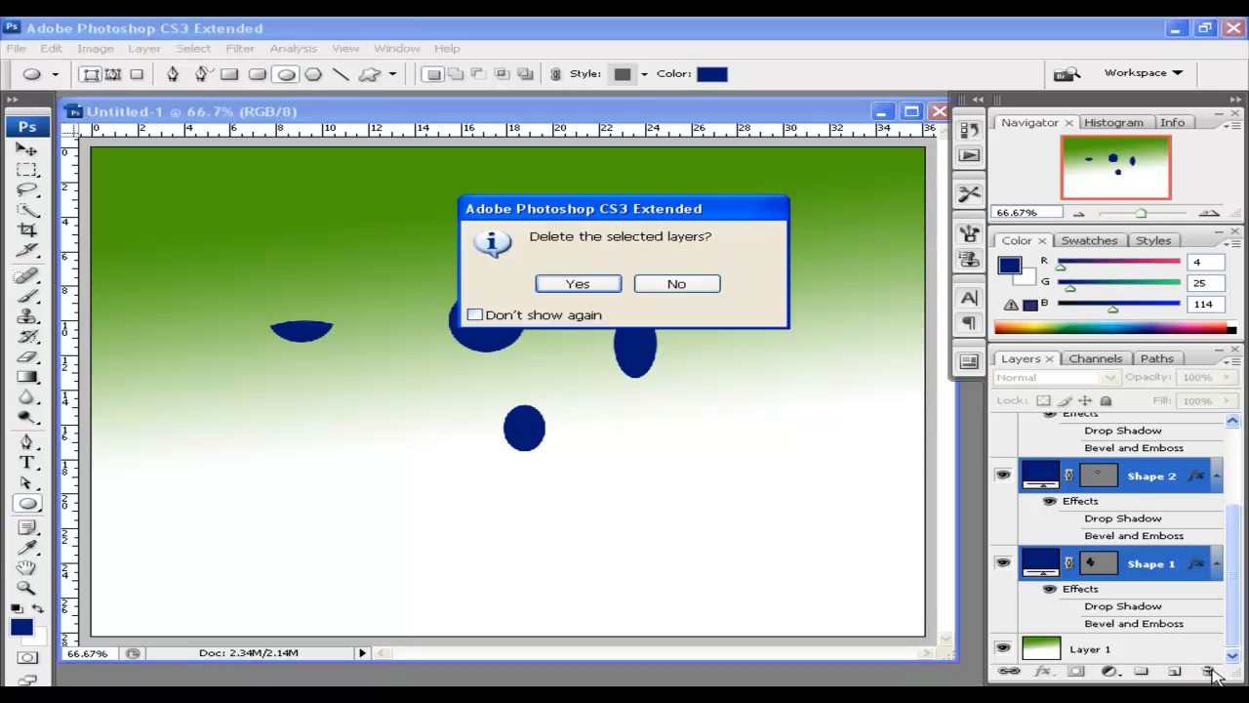
left_click(572, 284)
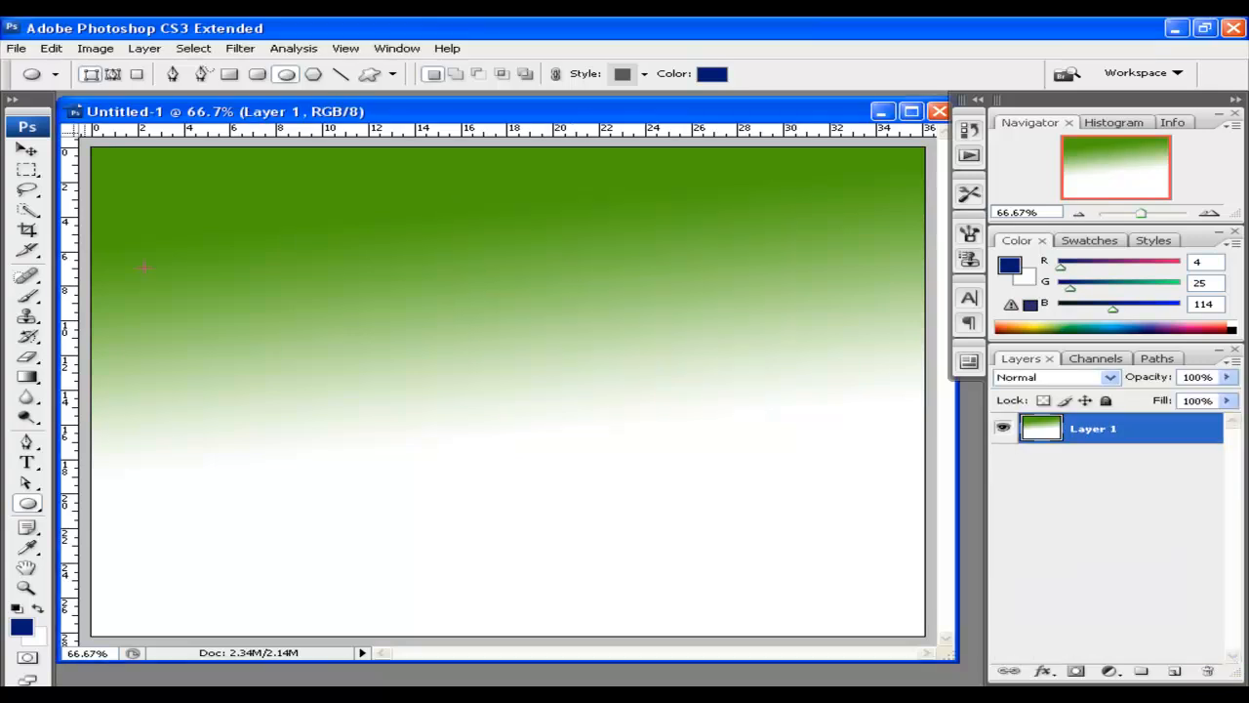
left_click(27, 441)
left_click_drag(661, 116, 682, 118)
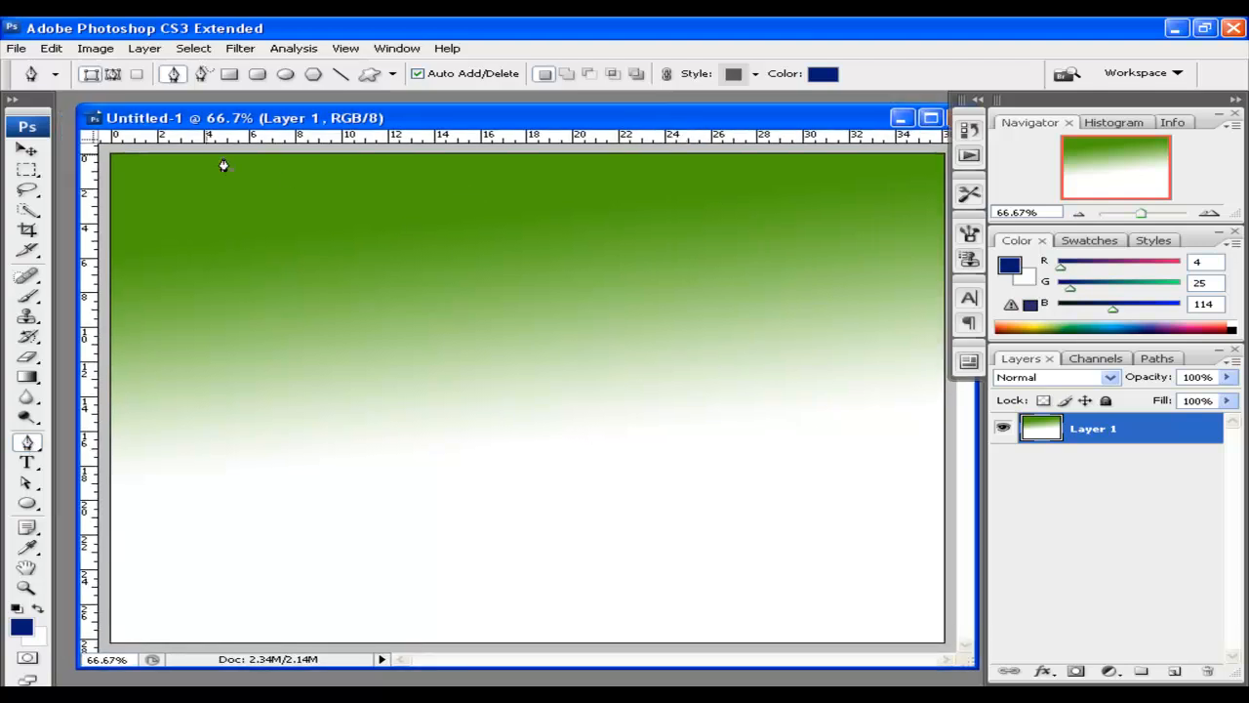
left_click(122, 177)
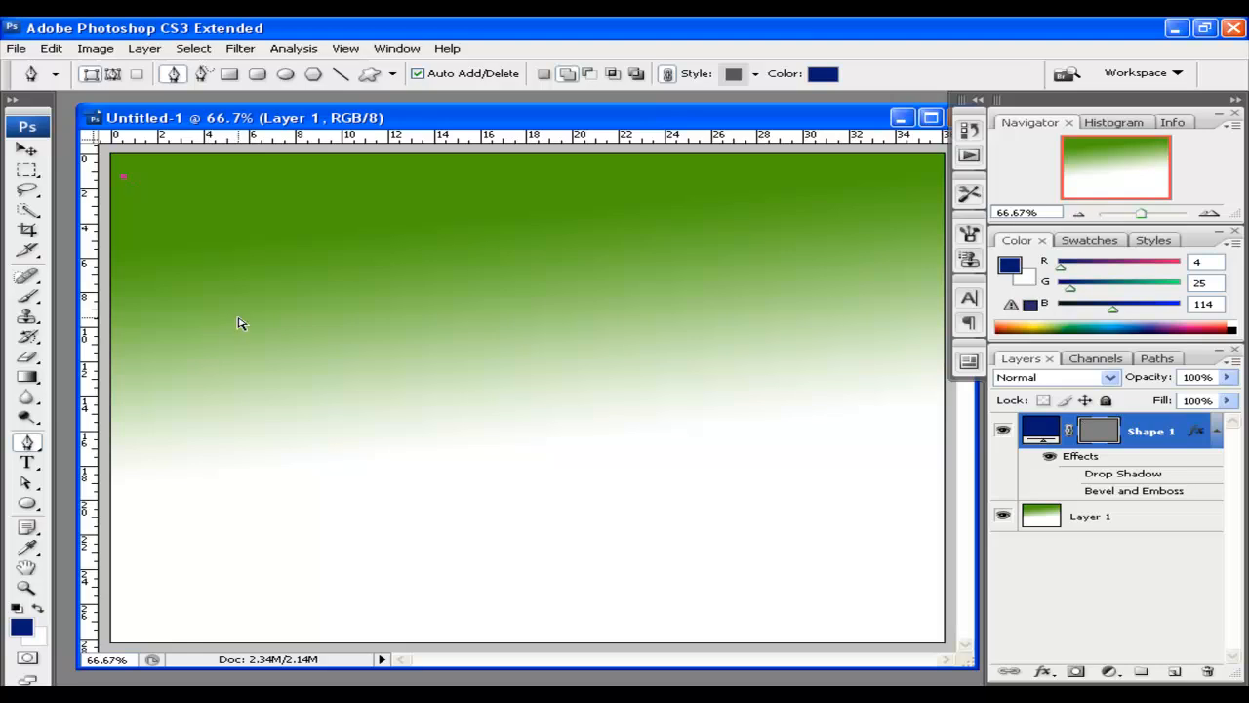
Pen a closed swoosh: left edge curving into a top band, then nudge it into place
left_click(143, 319)
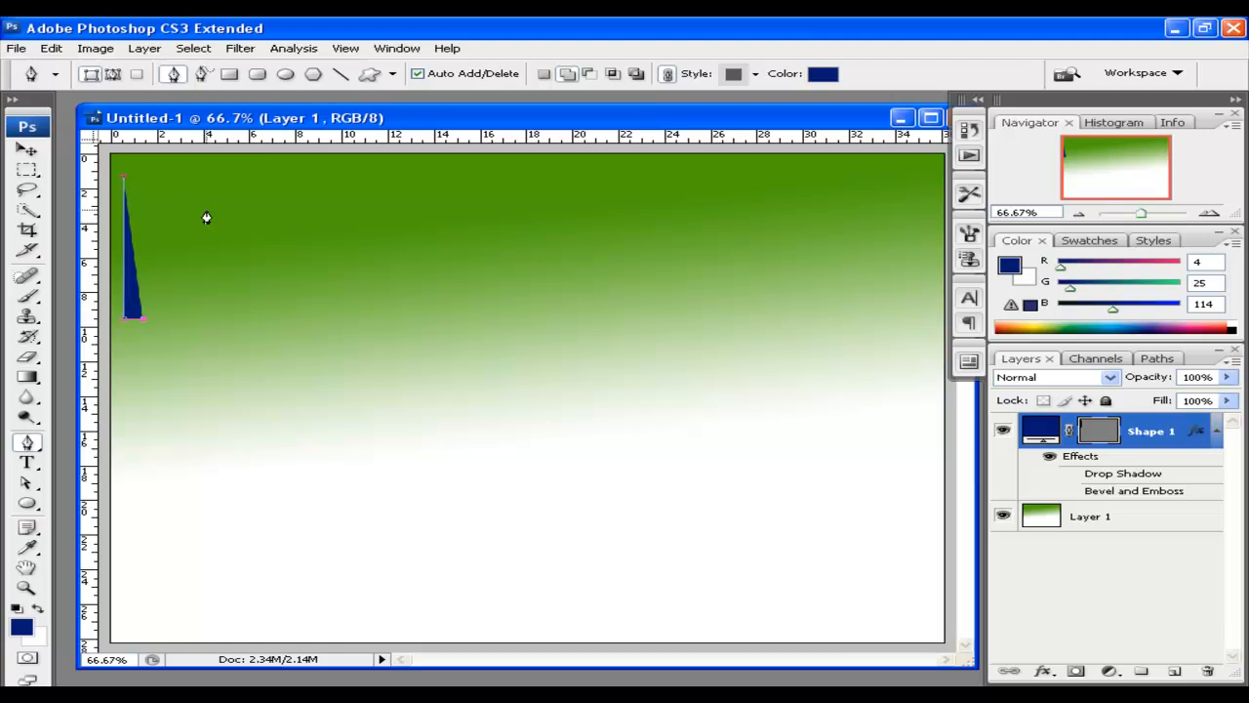
left_click_drag(235, 208, 276, 203)
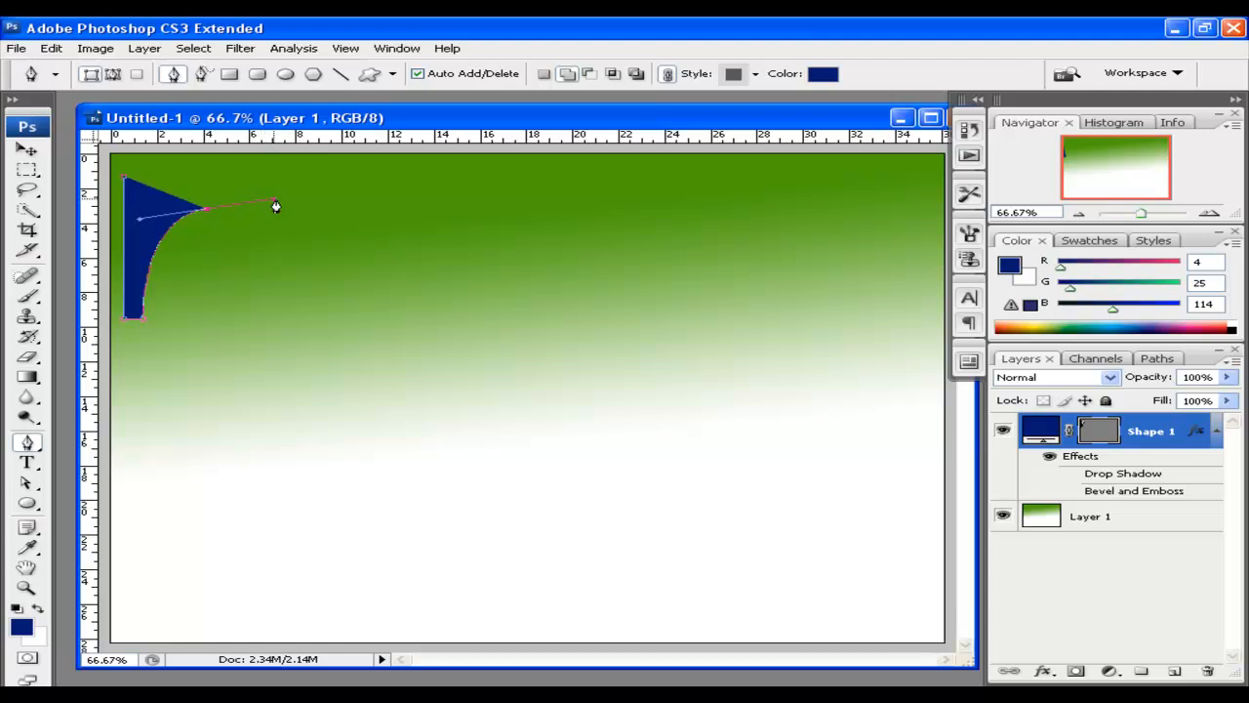
left_click_drag(515, 188, 579, 189)
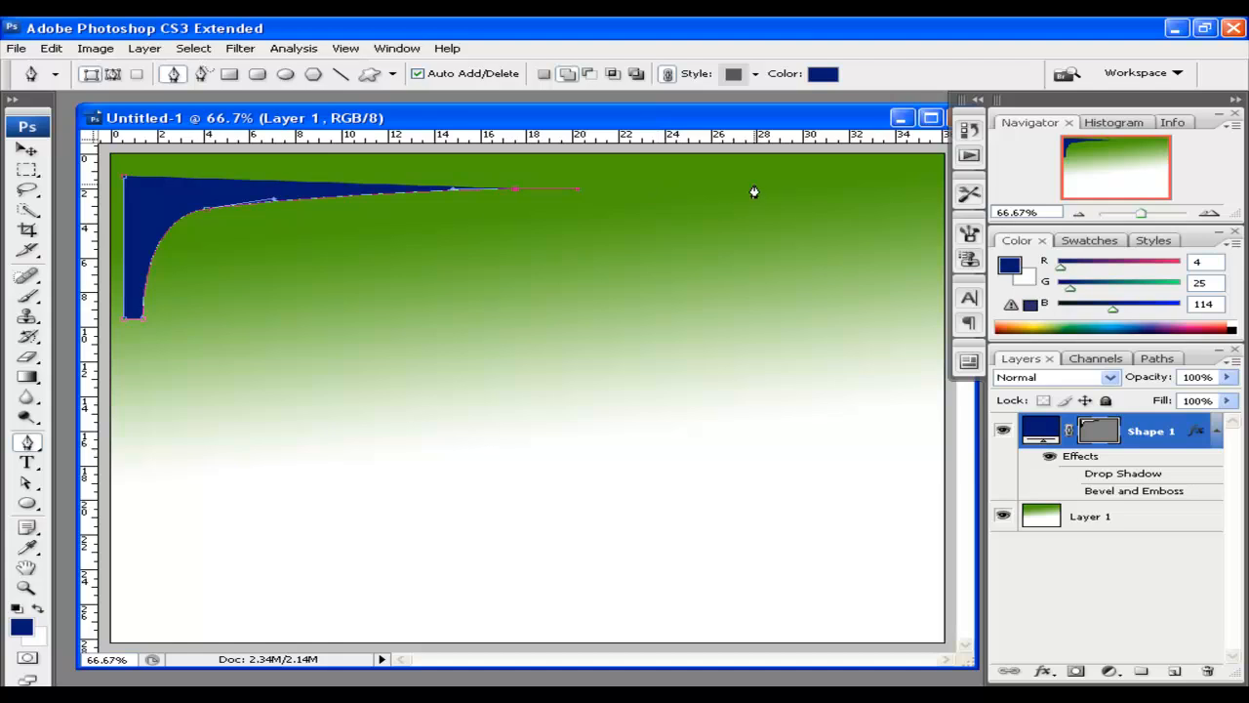
left_click(822, 188)
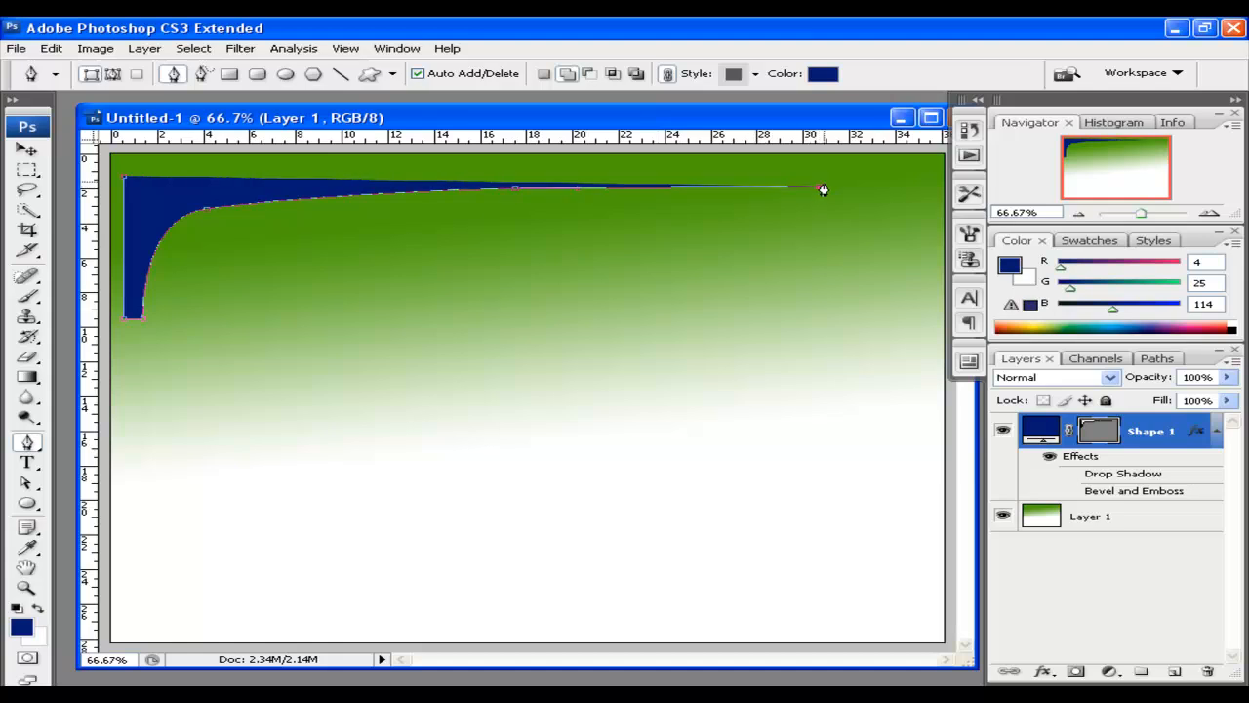
left_click(818, 179)
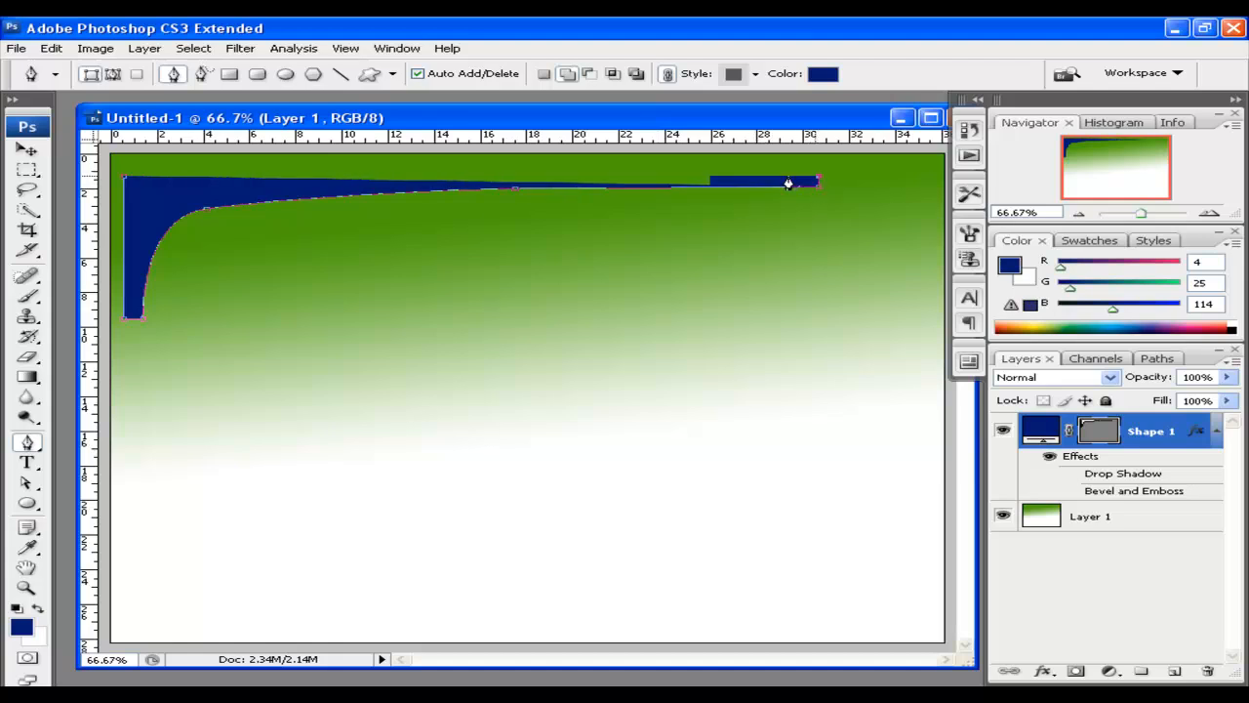
left_click(126, 183)
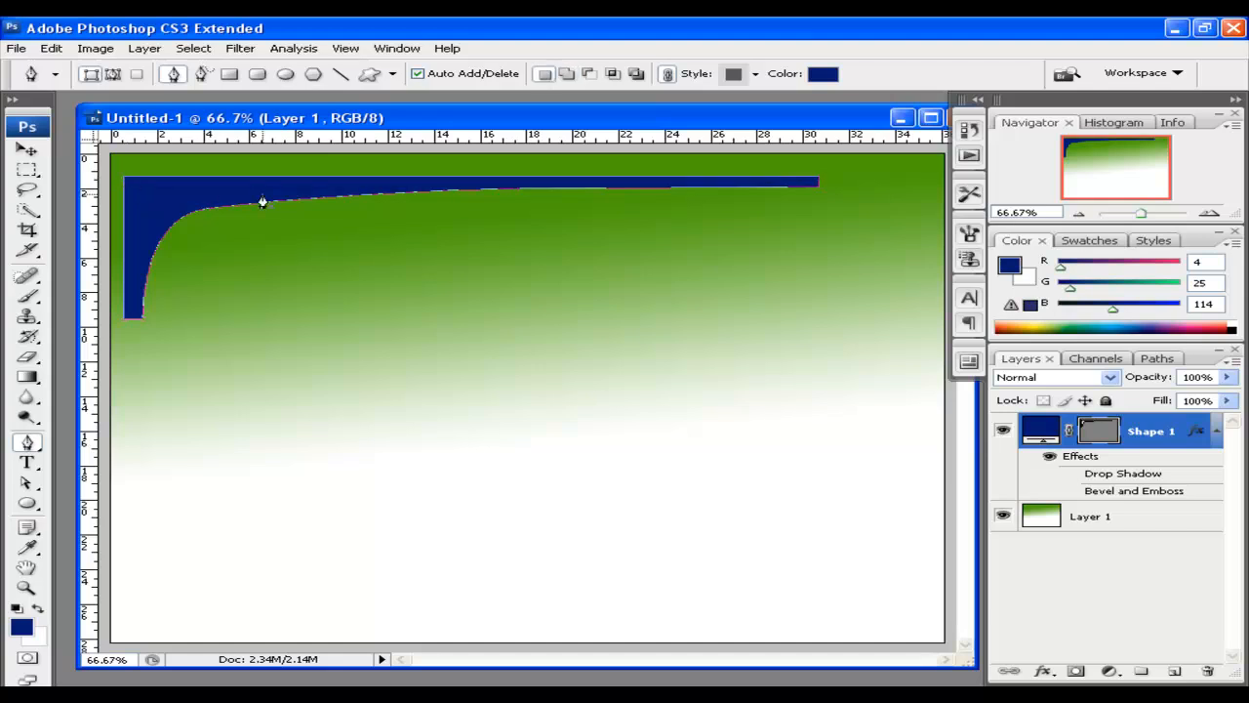
left_click(27, 148)
left_click_drag(209, 212, 164, 202)
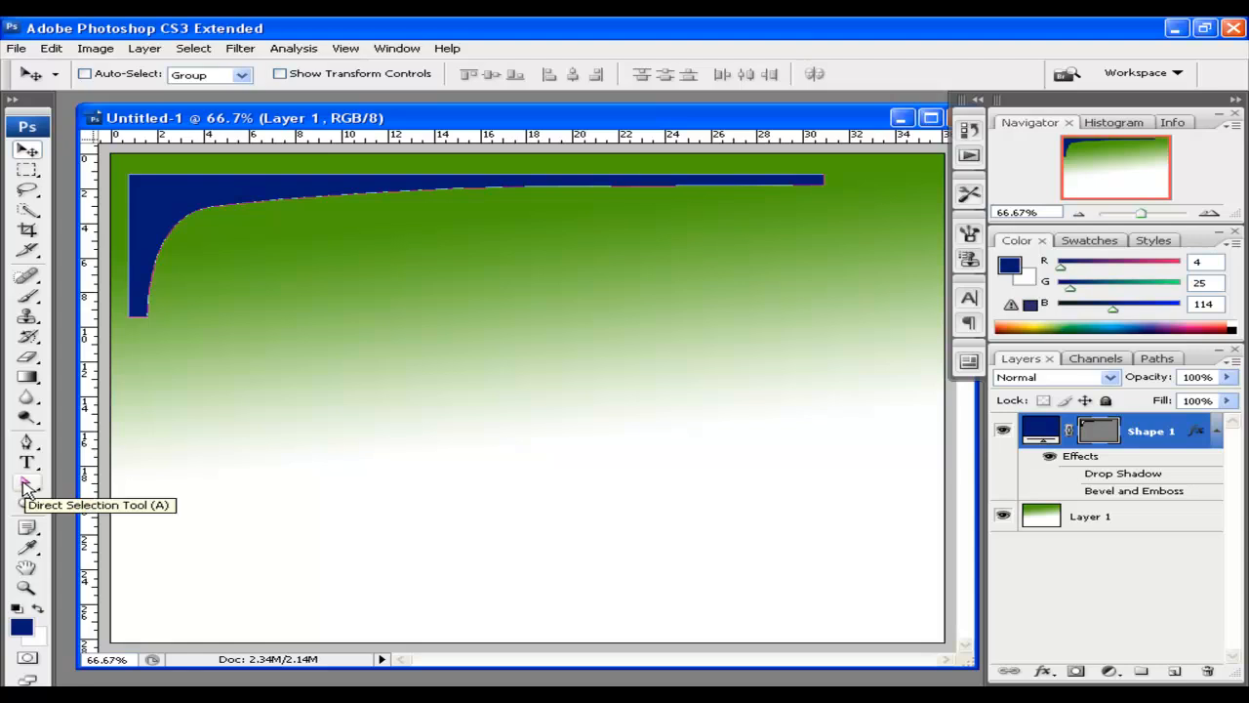
Drag the swoosh's anchors and handles to lower its left side and smooth the curve
left_click(25, 483)
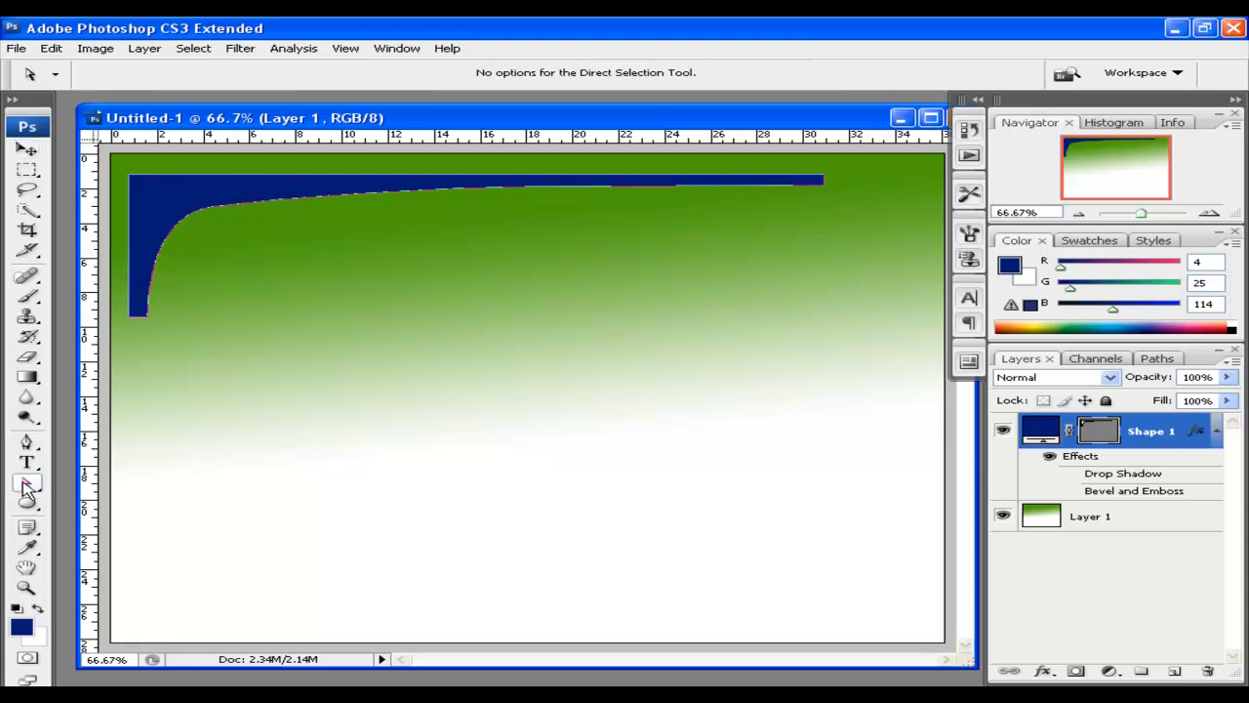
left_click(235, 211)
left_click_drag(213, 207, 157, 243)
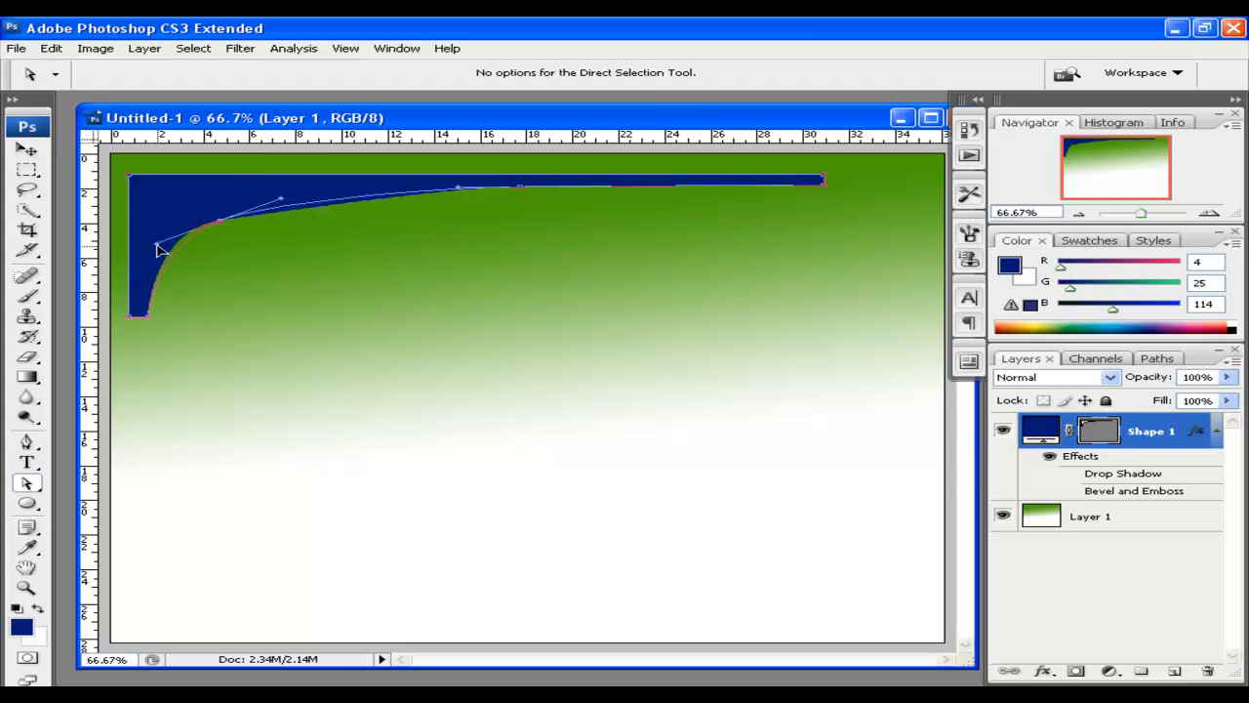
left_click_drag(280, 200, 263, 207)
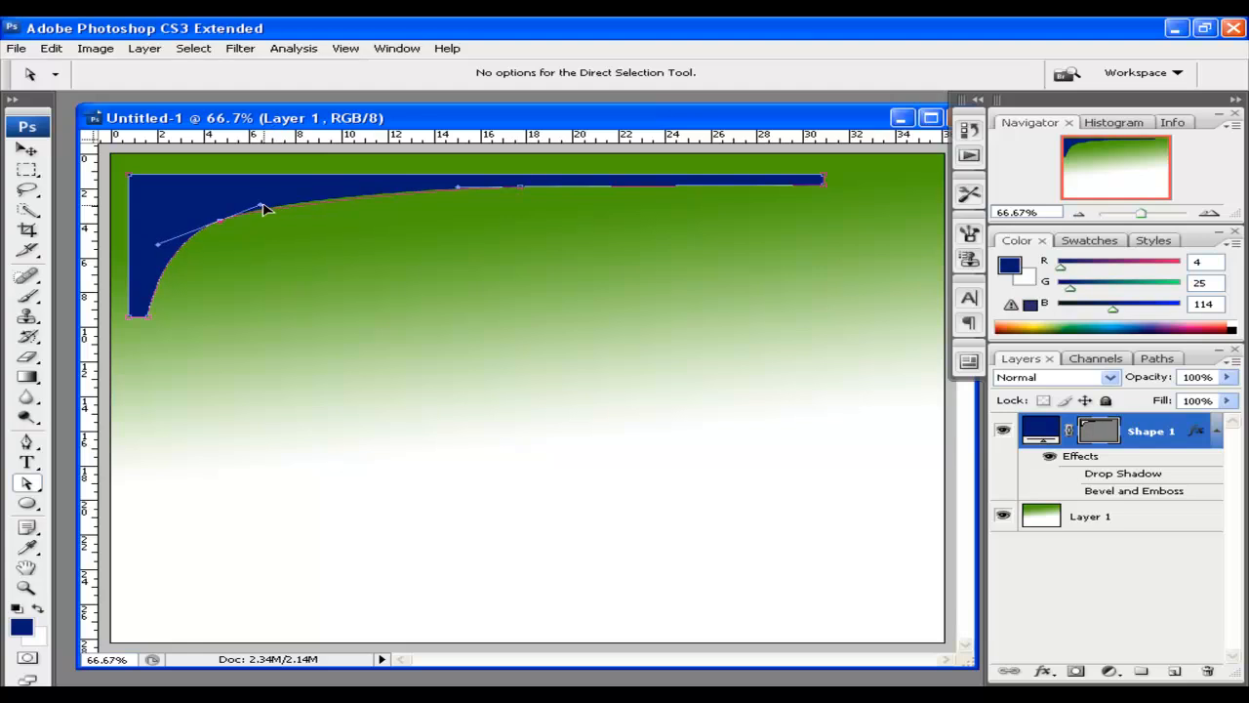
left_click_drag(457, 188, 457, 188)
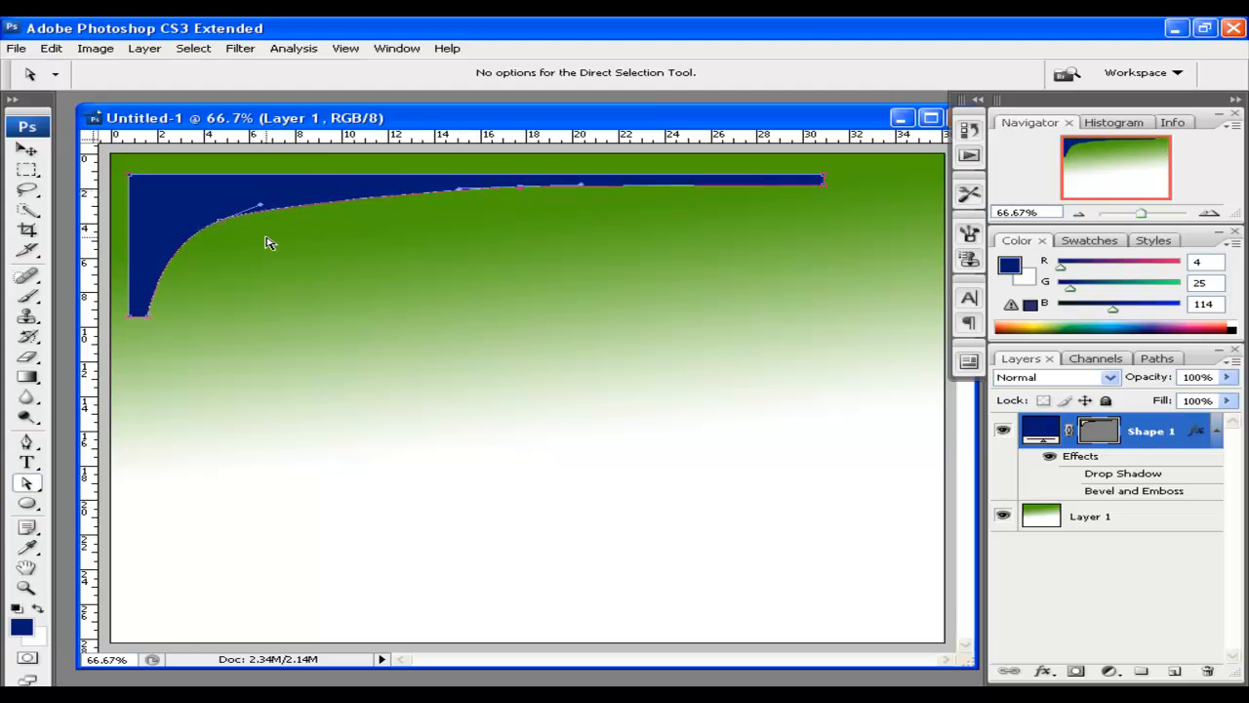
left_click_drag(177, 334, 147, 418)
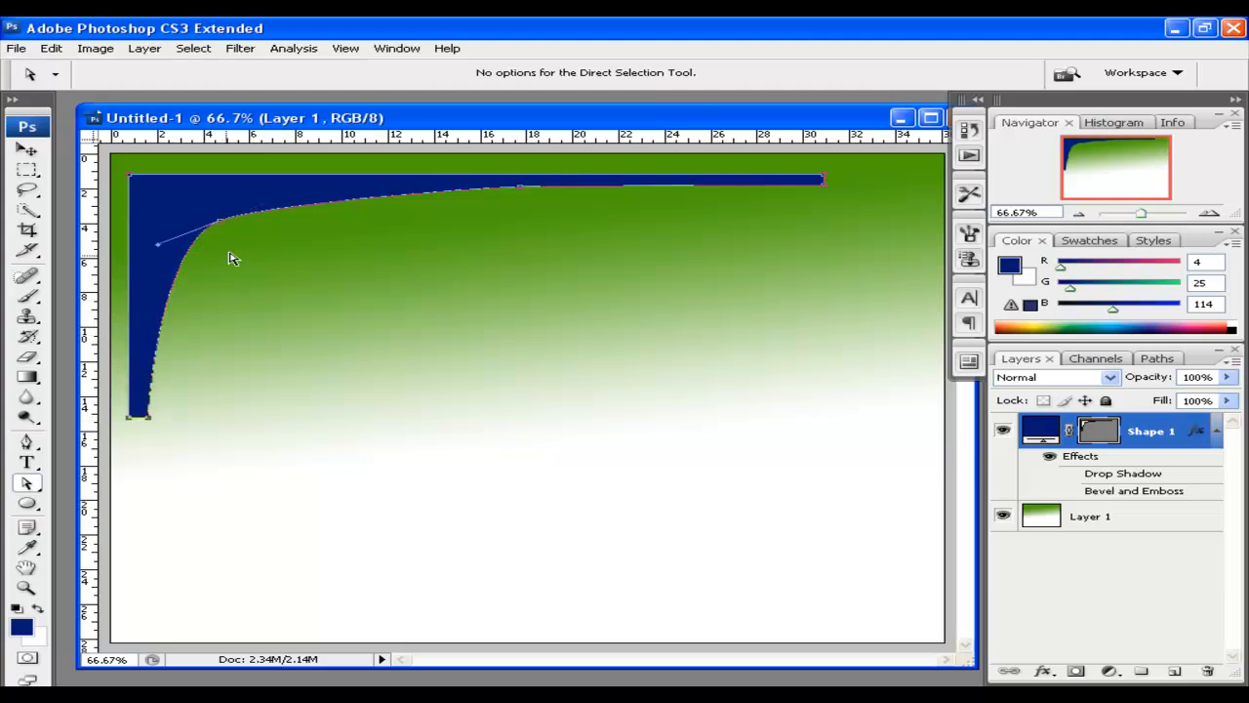
left_click_drag(218, 226, 285, 216)
left_click_drag(523, 190, 535, 189)
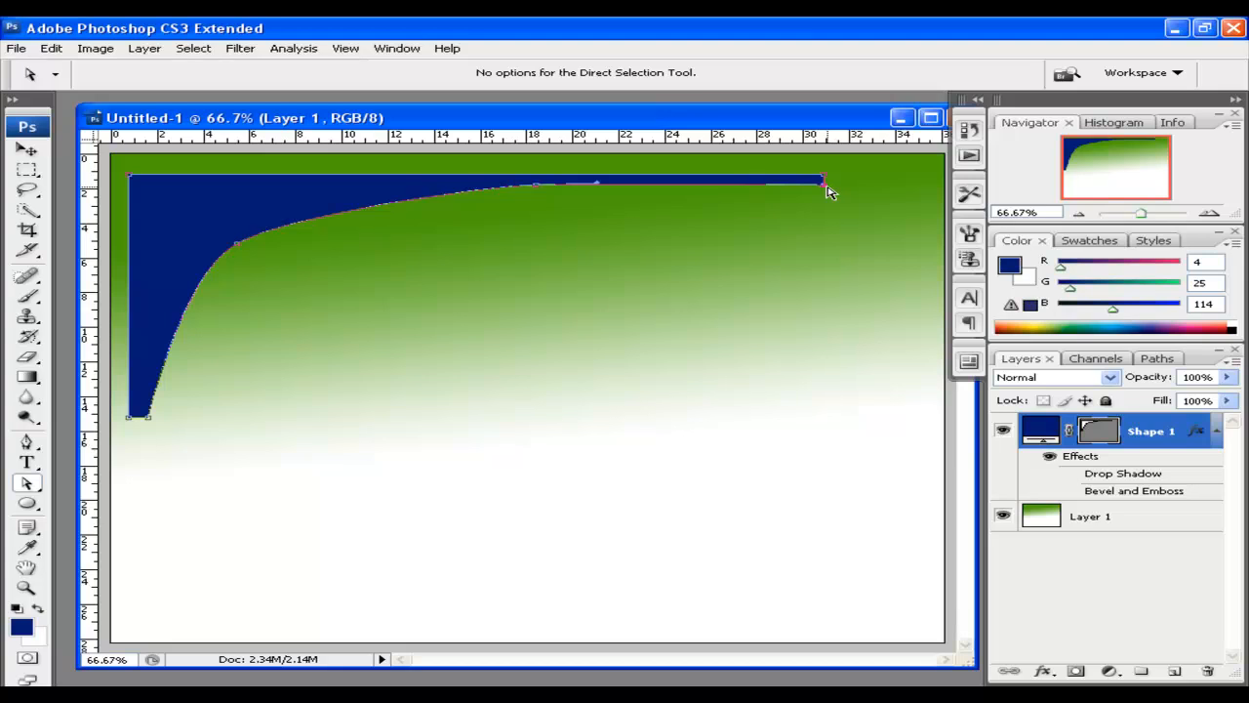
key("Up")
key("Up")
key("Up")
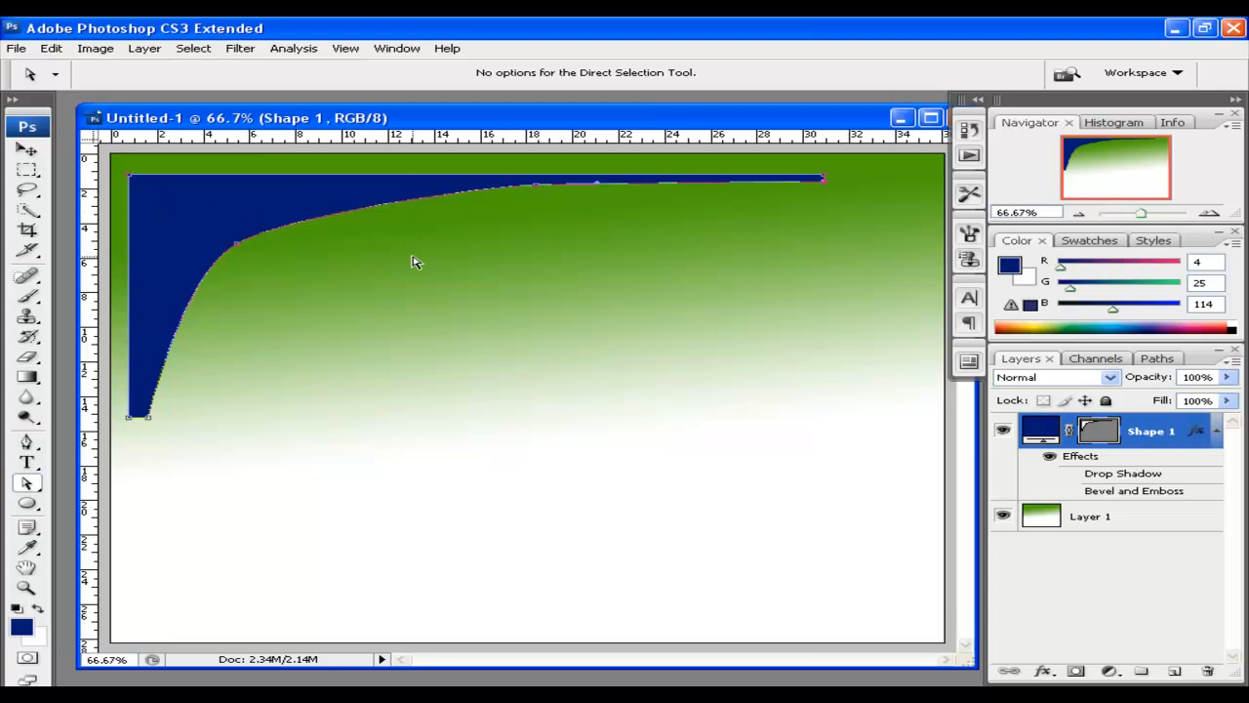
Subtract a large circle and three shrinking circles from the swoosh, then nudge it up
left_click(27, 505)
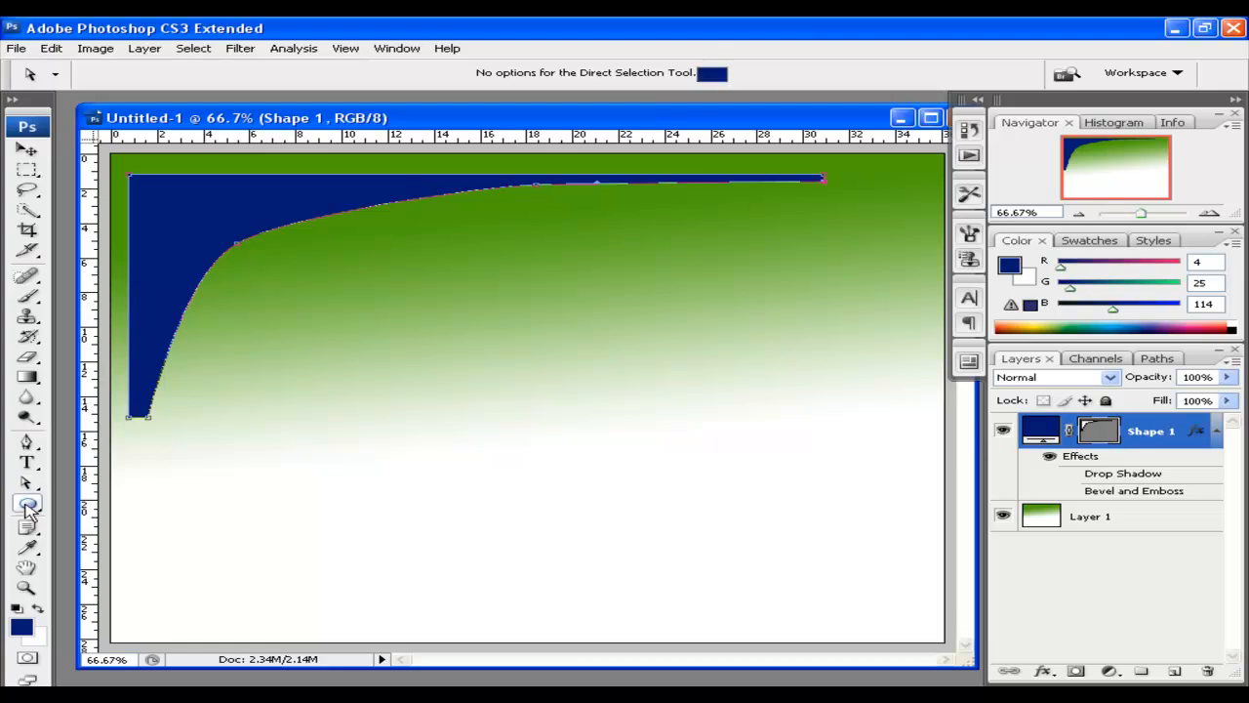
left_click(479, 78)
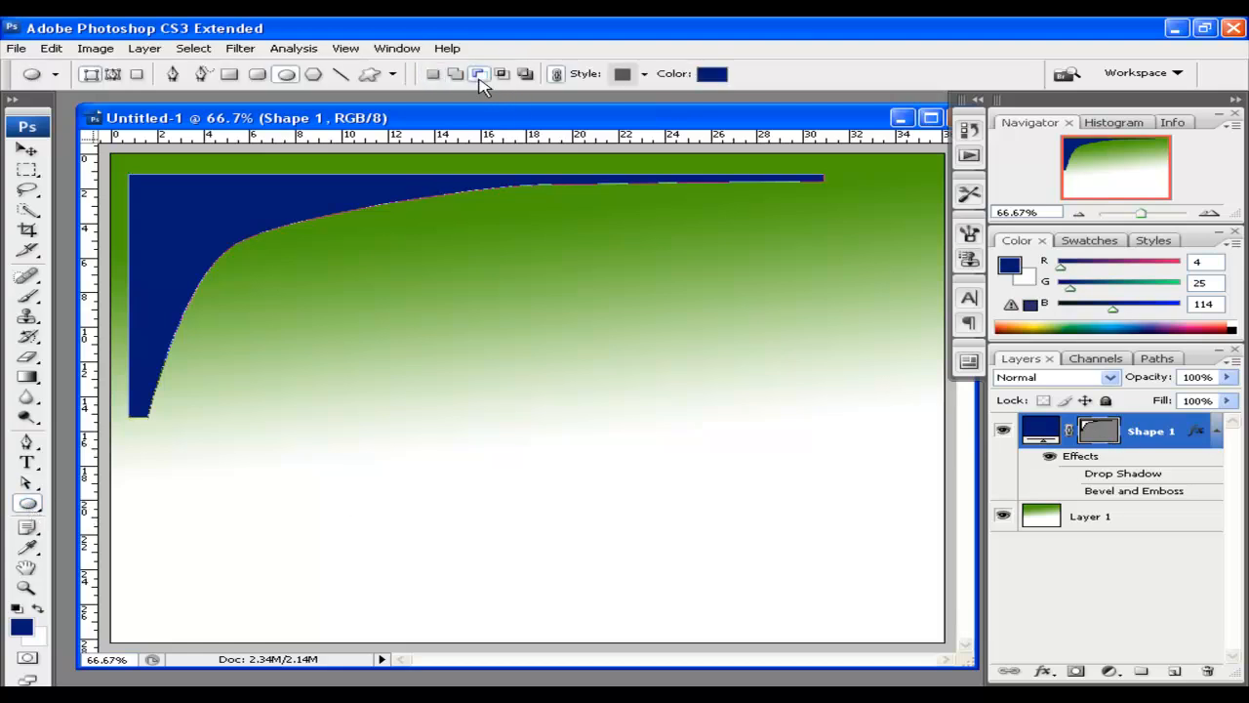
left_click_drag(145, 188, 213, 295)
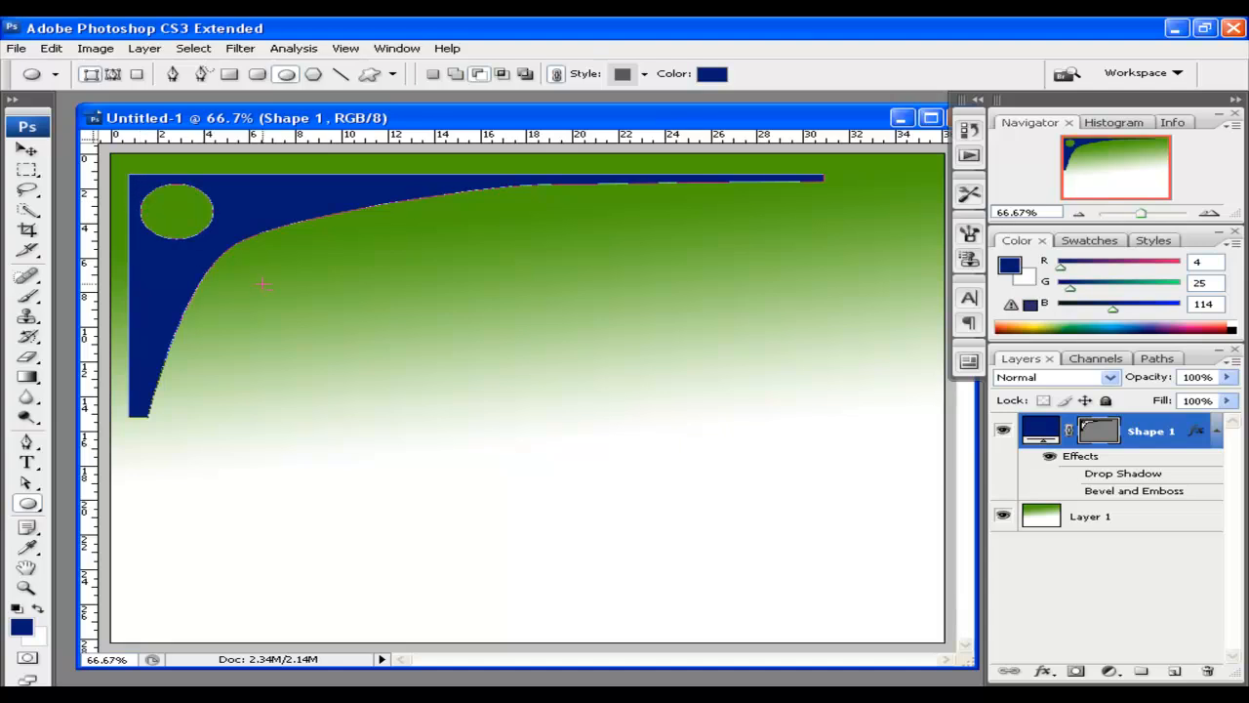
left_click_drag(248, 209, 294, 258)
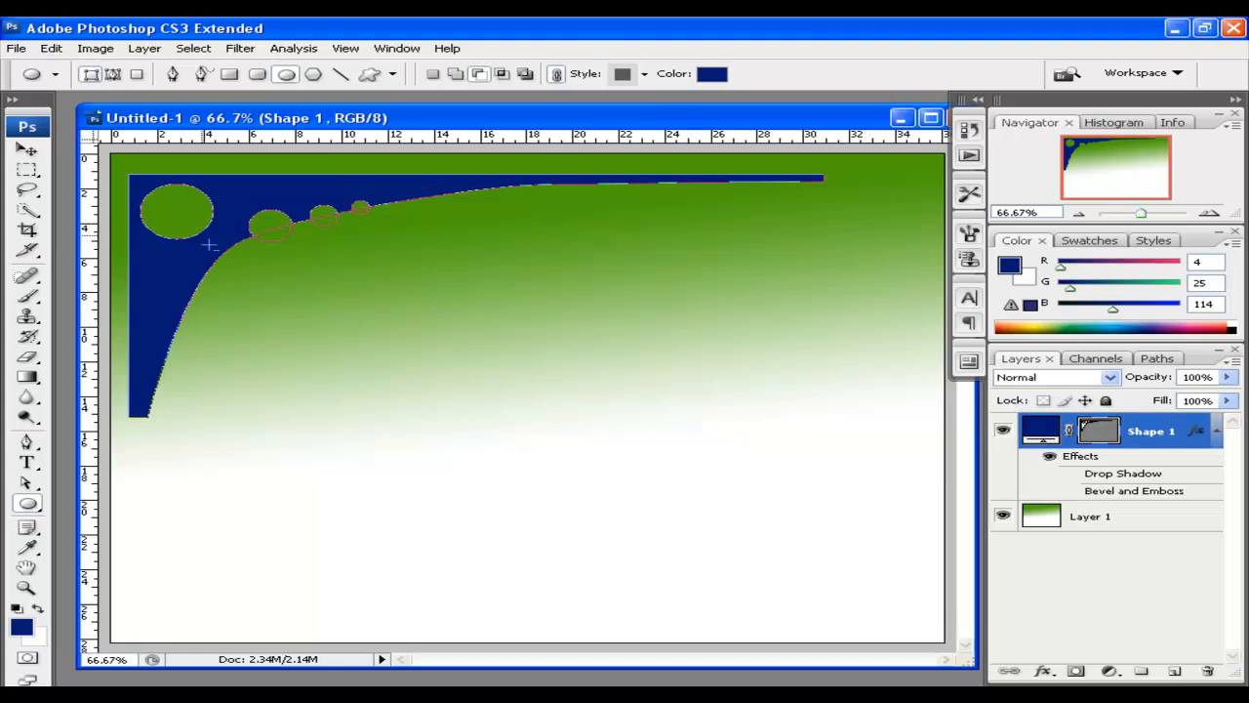
left_click(28, 151)
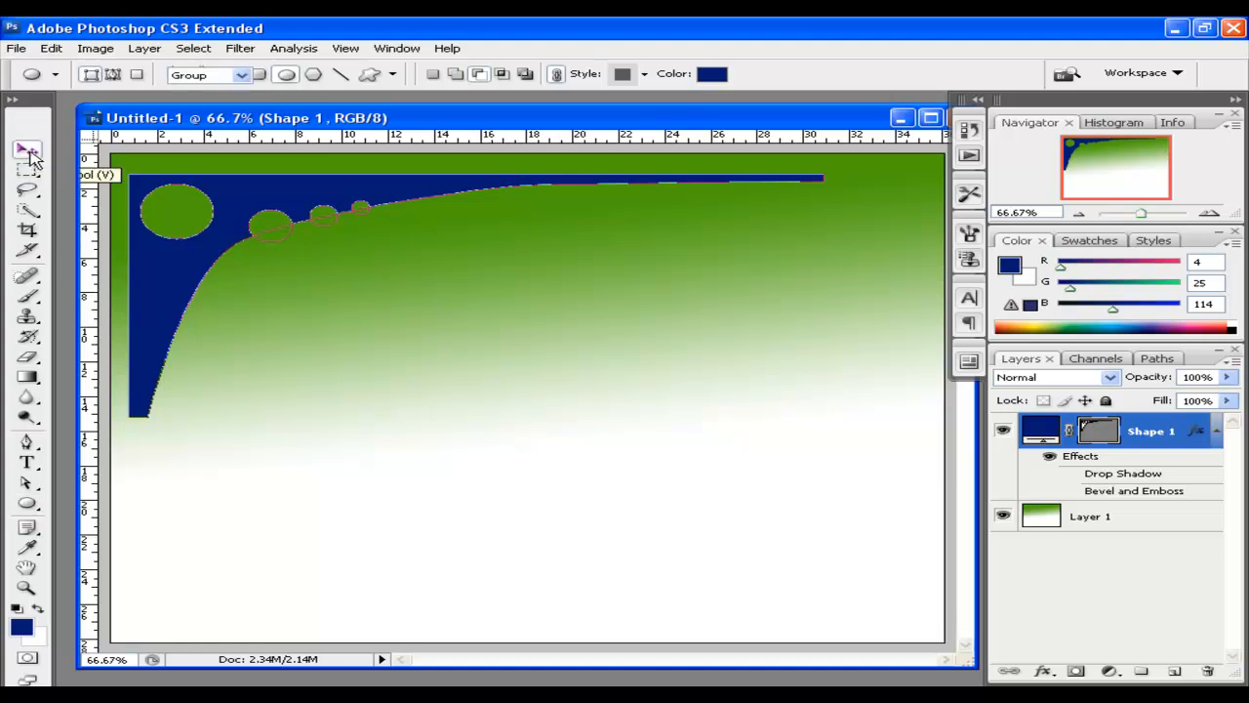
left_click_drag(340, 201, 374, 189)
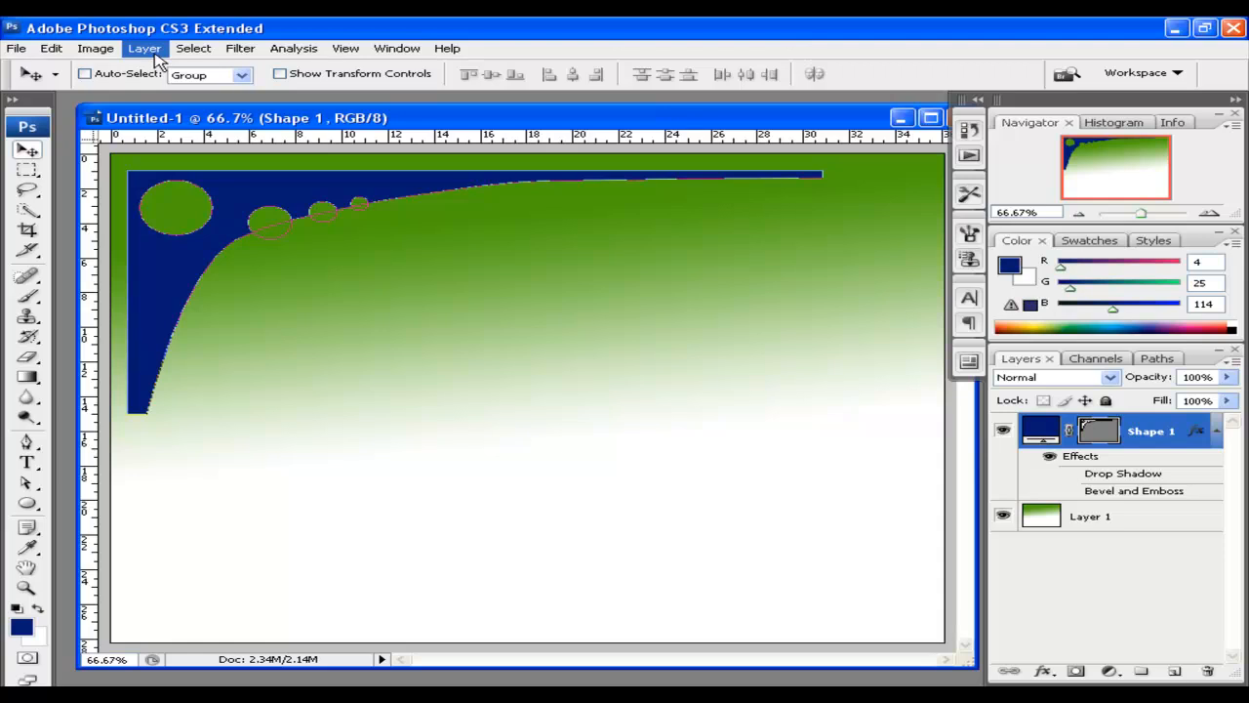
Add a drop shadow and an inner bevel with depth 113% and size 29 px to the navy swoosh
left_click(151, 51)
mouse_move(337, 140)
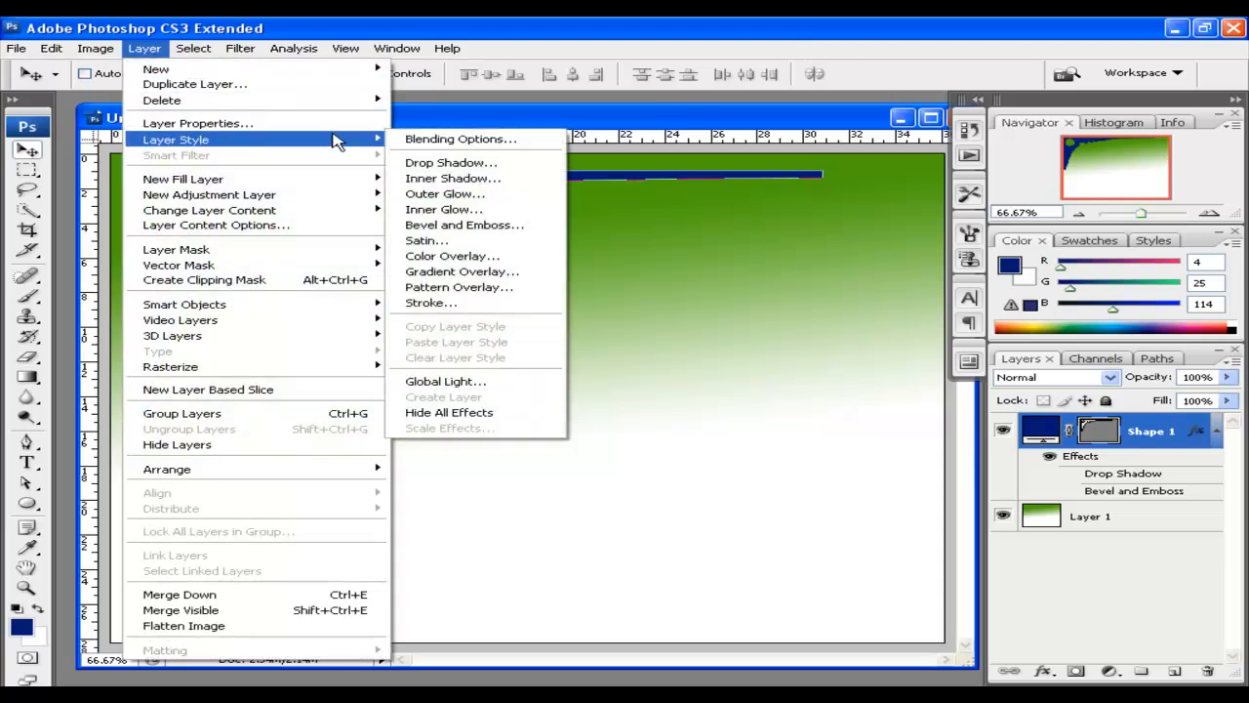
left_click(483, 164)
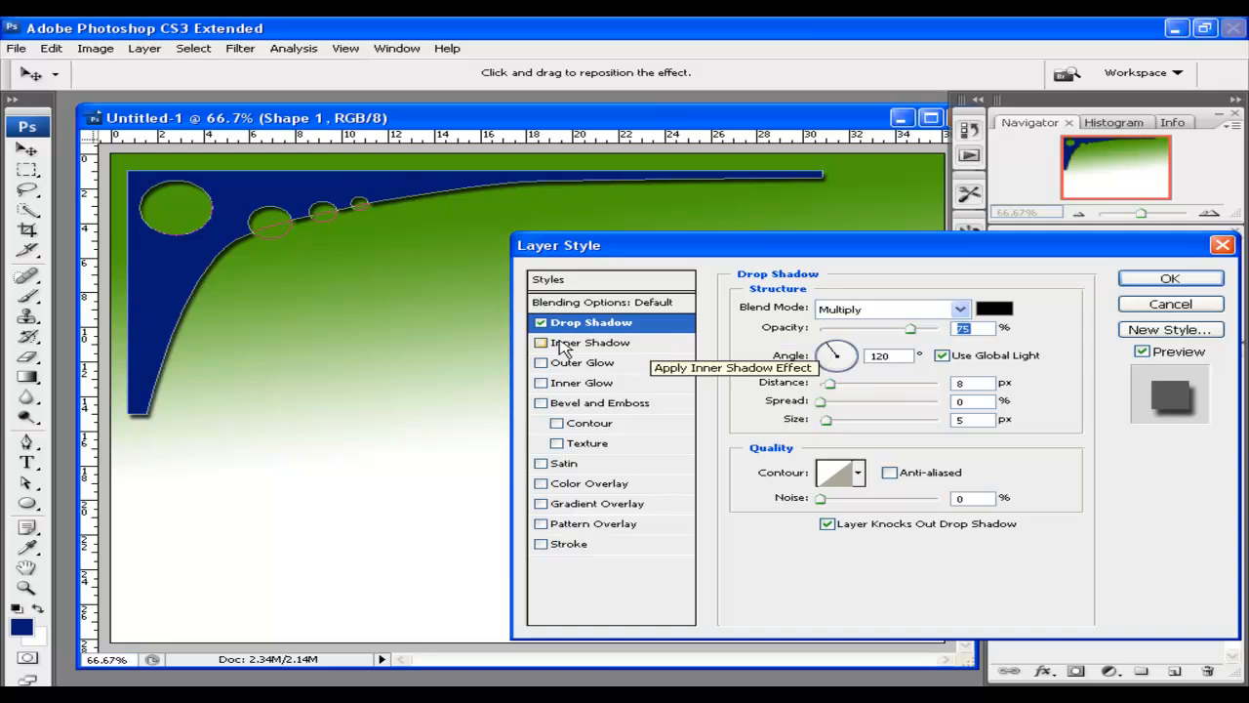
left_click(541, 403)
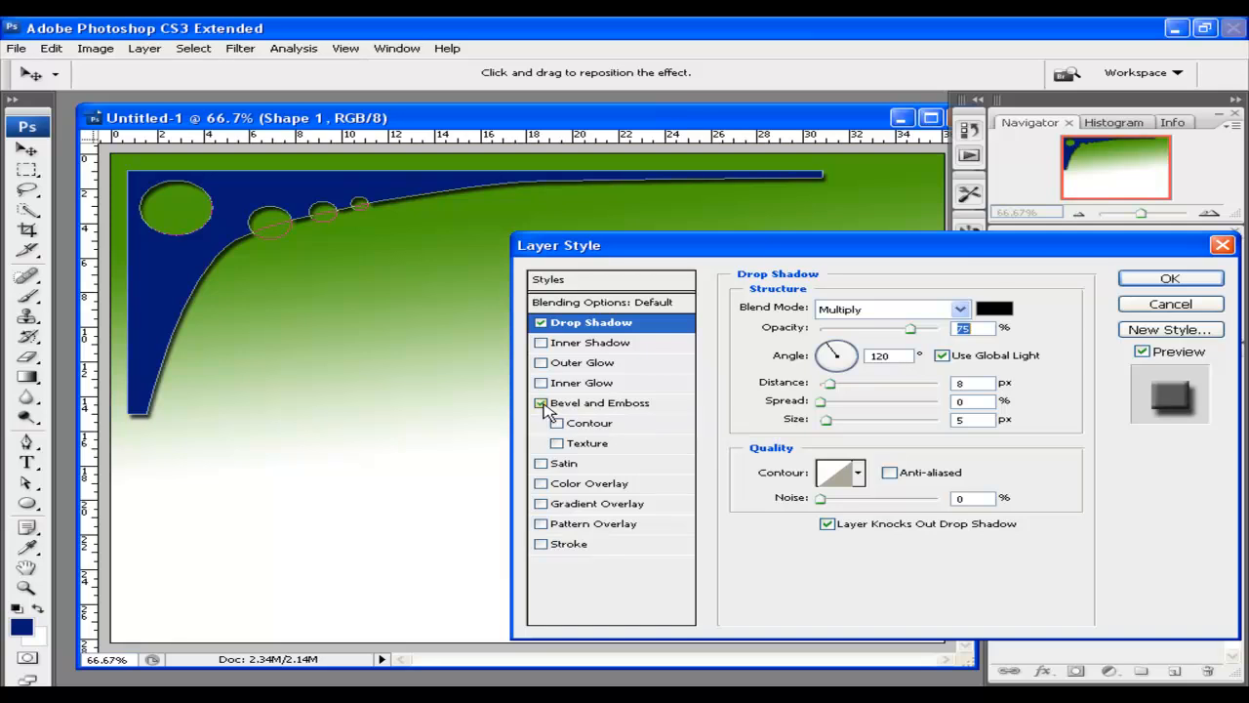
left_click(611, 403)
mouse_move(851, 356)
left_mouse_down()
mouse_move(886, 357)
mouse_move(839, 359)
mouse_move(856, 362)
mouse_move(849, 387)
mouse_move(870, 387)
mouse_move(856, 390)
mouse_move(855, 410)
mouse_move(882, 410)
mouse_move(825, 410)
mouse_move(851, 410)
left_mouse_up()
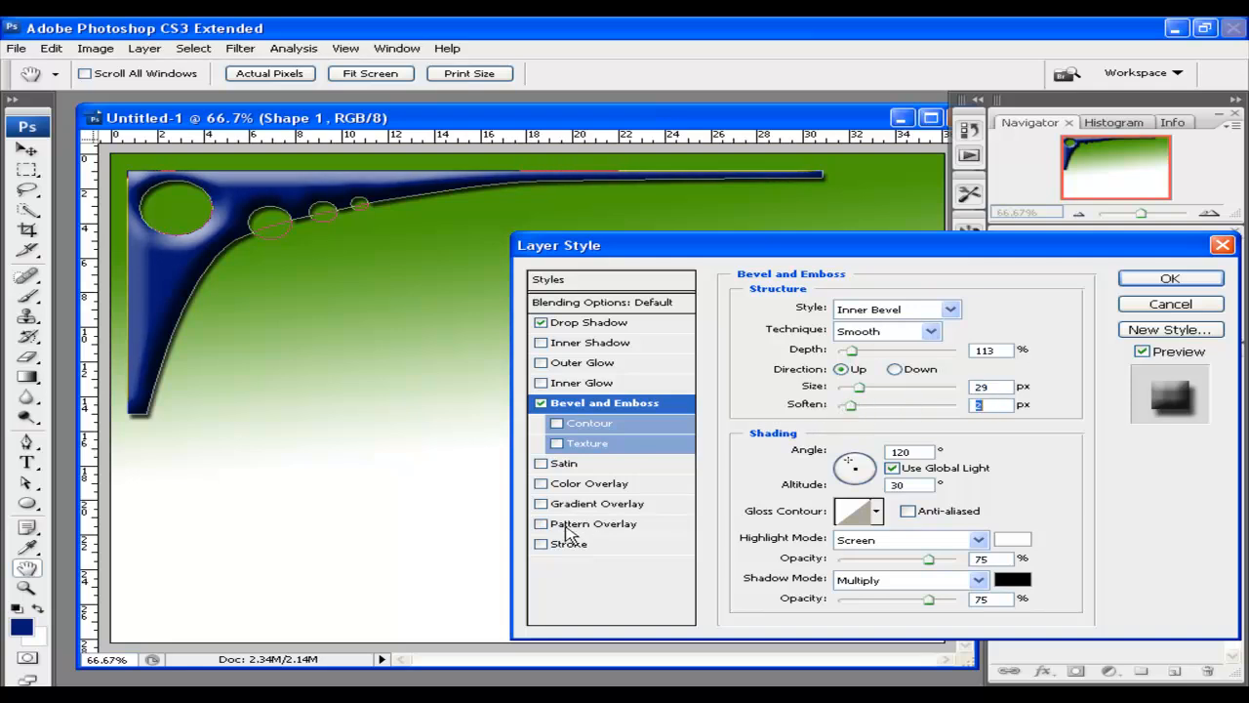
Try a 16 px light grey stroke, then turn it off and apply the shadow and bevel
left_click(542, 545)
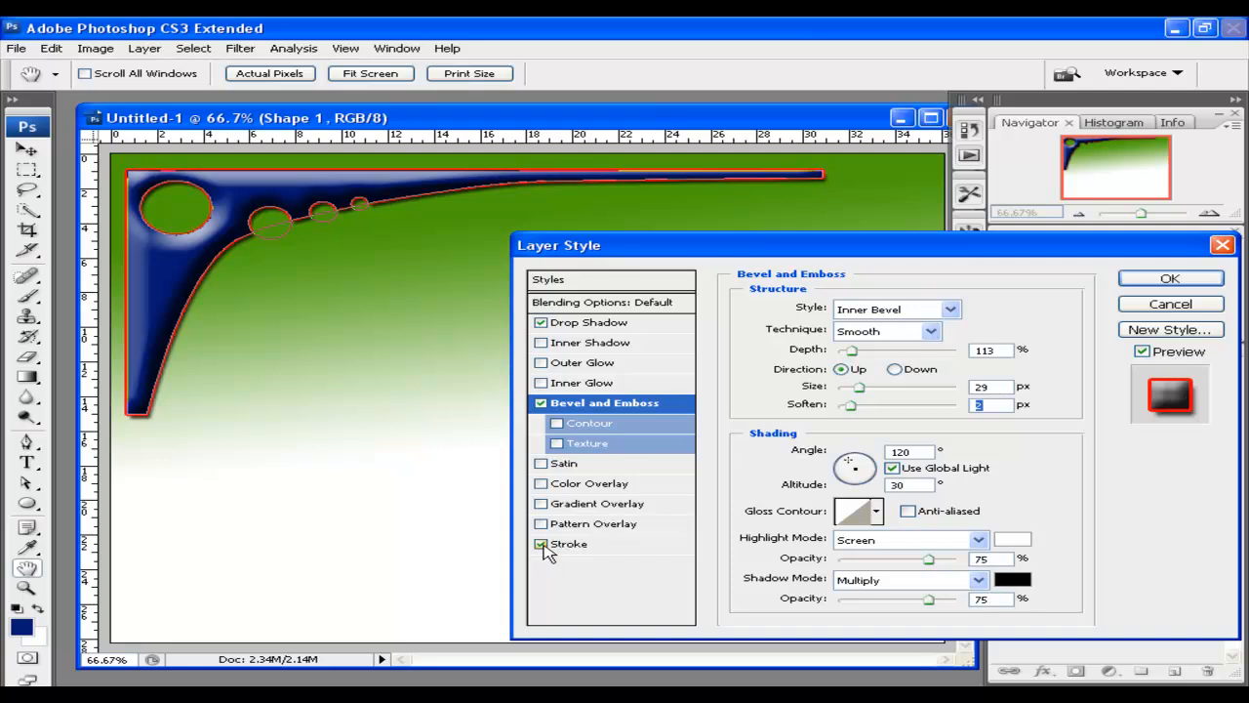
left_click(581, 545)
left_click(799, 423)
left_click(605, 176)
left_click(601, 161)
left_click(1147, 93)
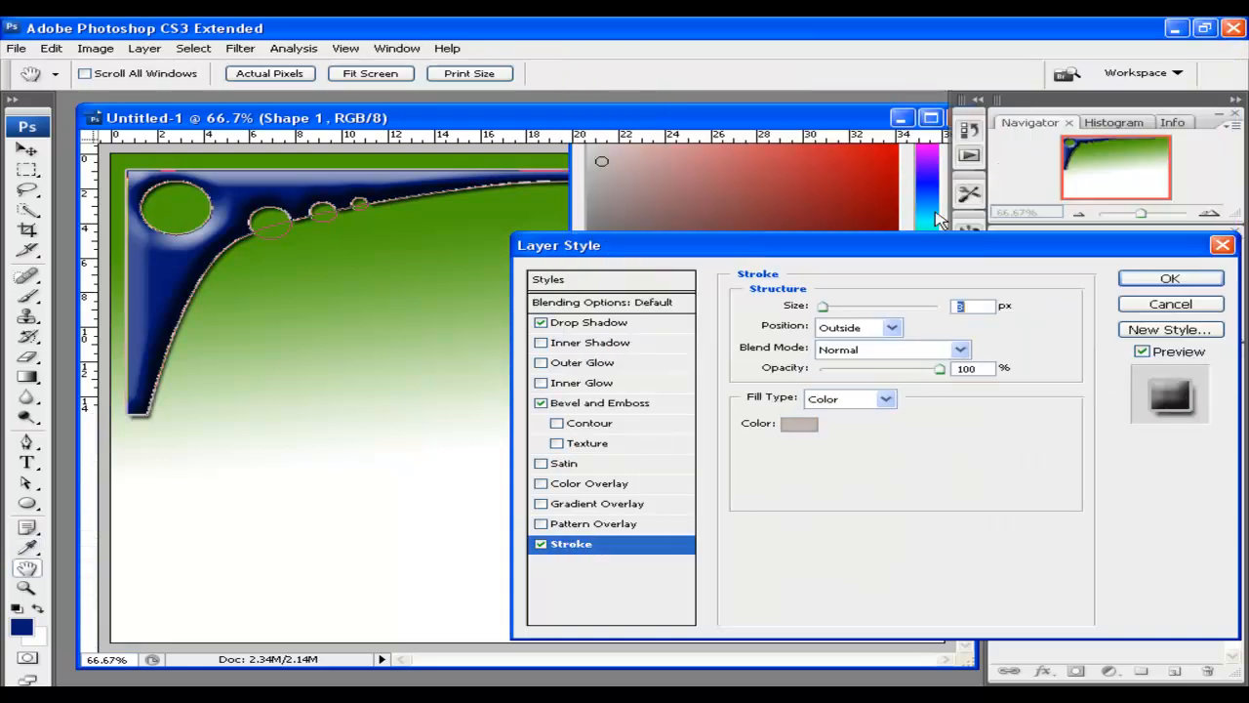
mouse_move(827, 313)
left_mouse_down()
mouse_move(850, 316)
mouse_move(834, 311)
left_mouse_up()
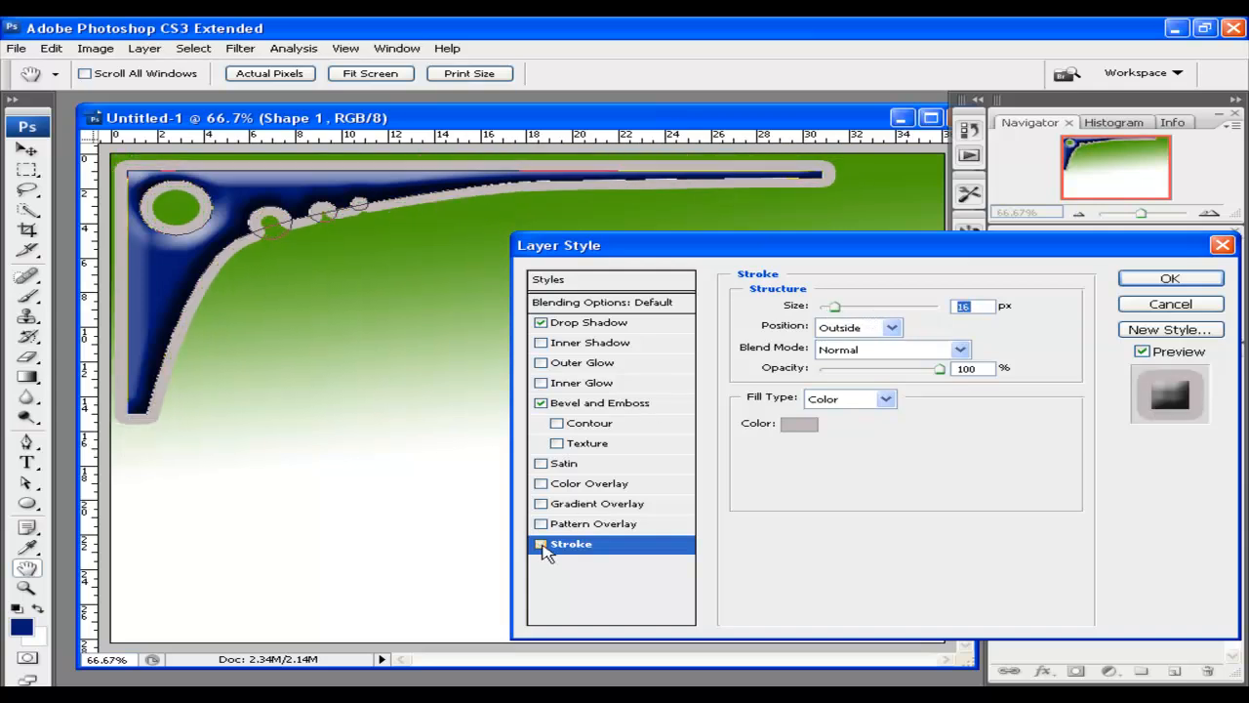
left_click(541, 544)
left_click(1192, 280)
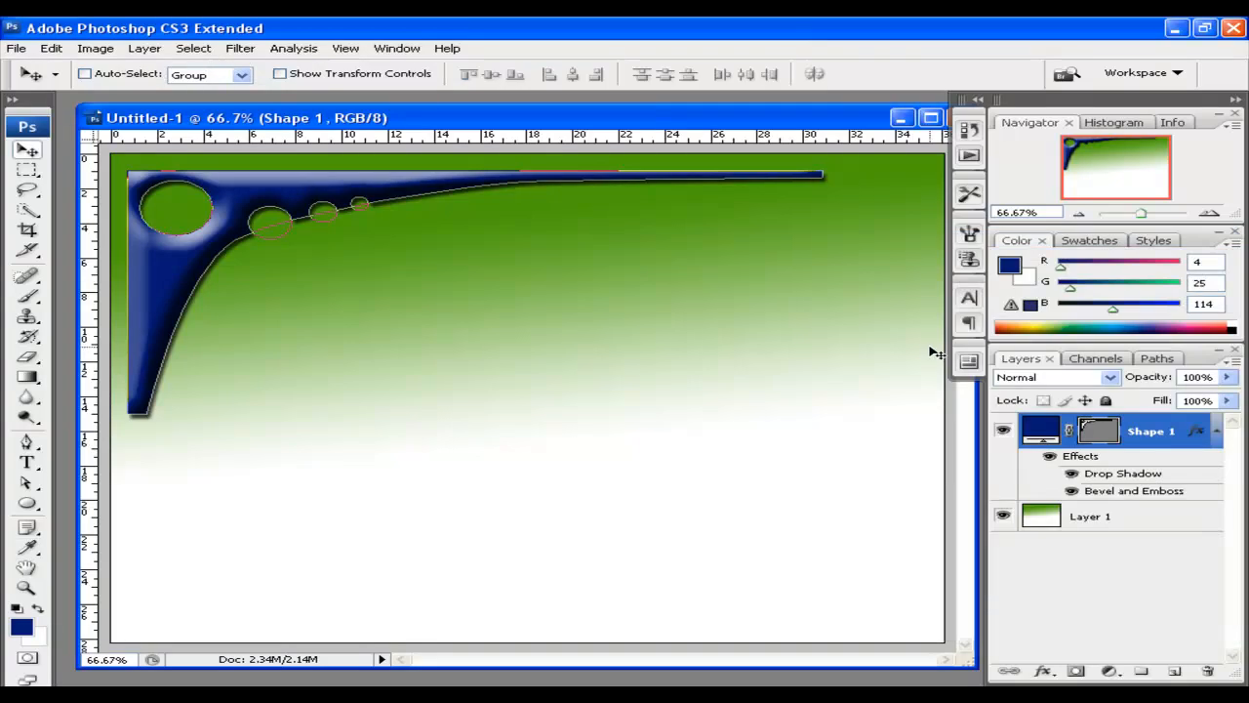
Move the navy swoosh up and left into the top-left corner and hide its path outline
left_click_drag(265, 202, 249, 186)
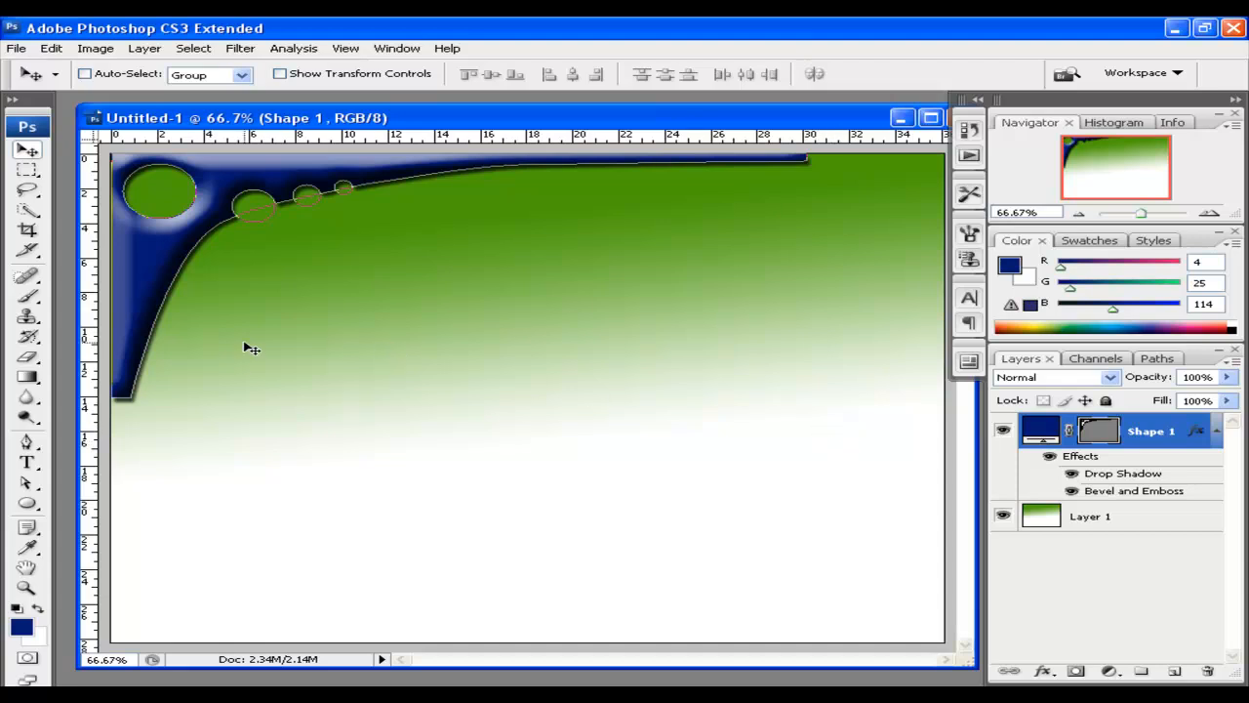
left_click(1108, 436)
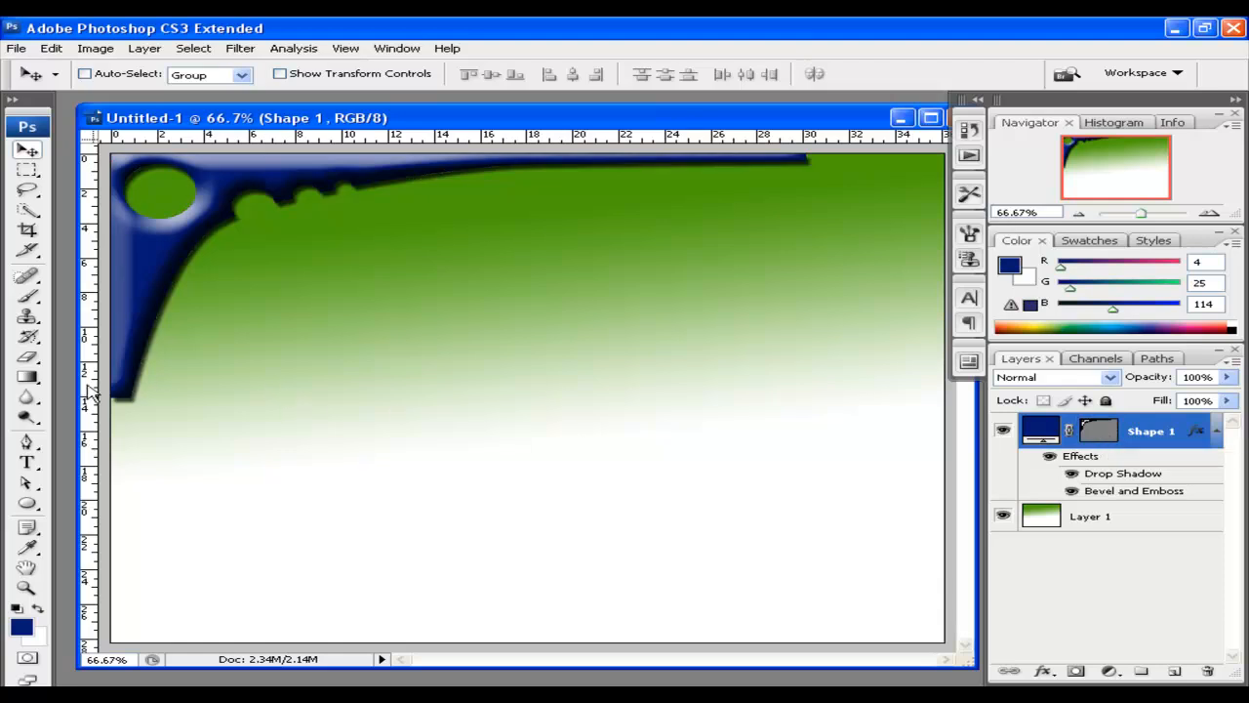
left_click(29, 443)
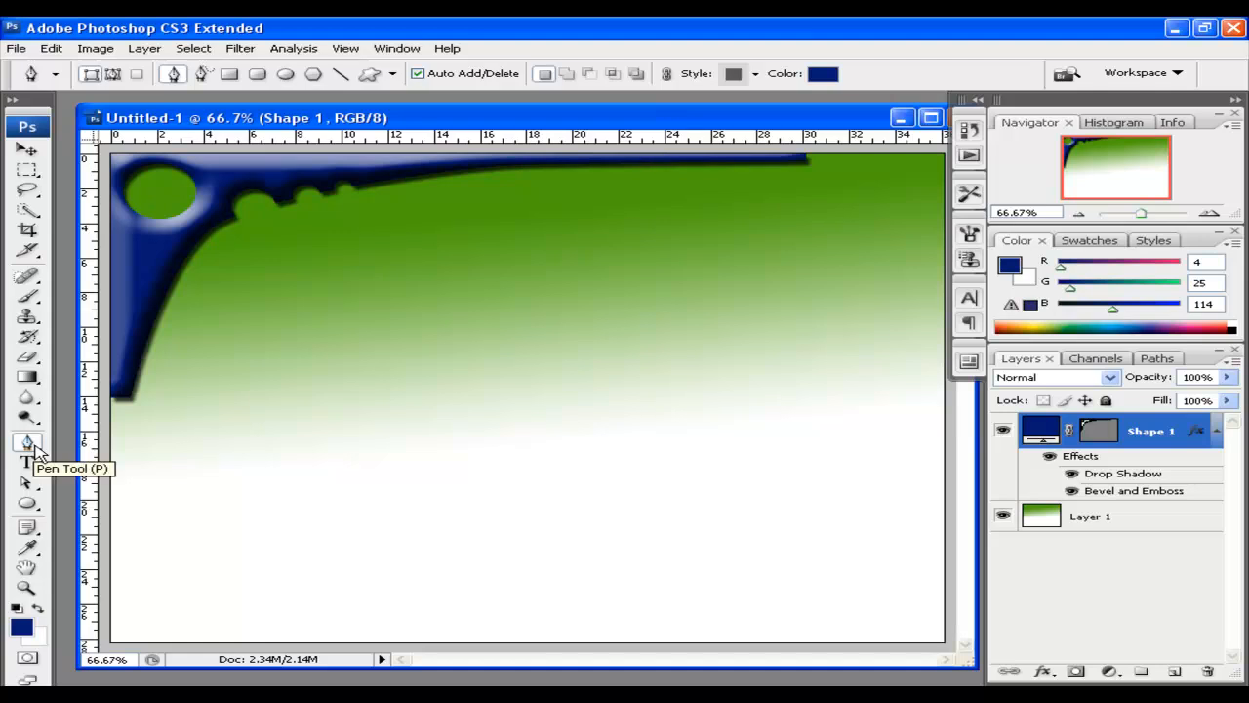
Set the new shape's fill colour to light blue #6d81d7
left_click(821, 78)
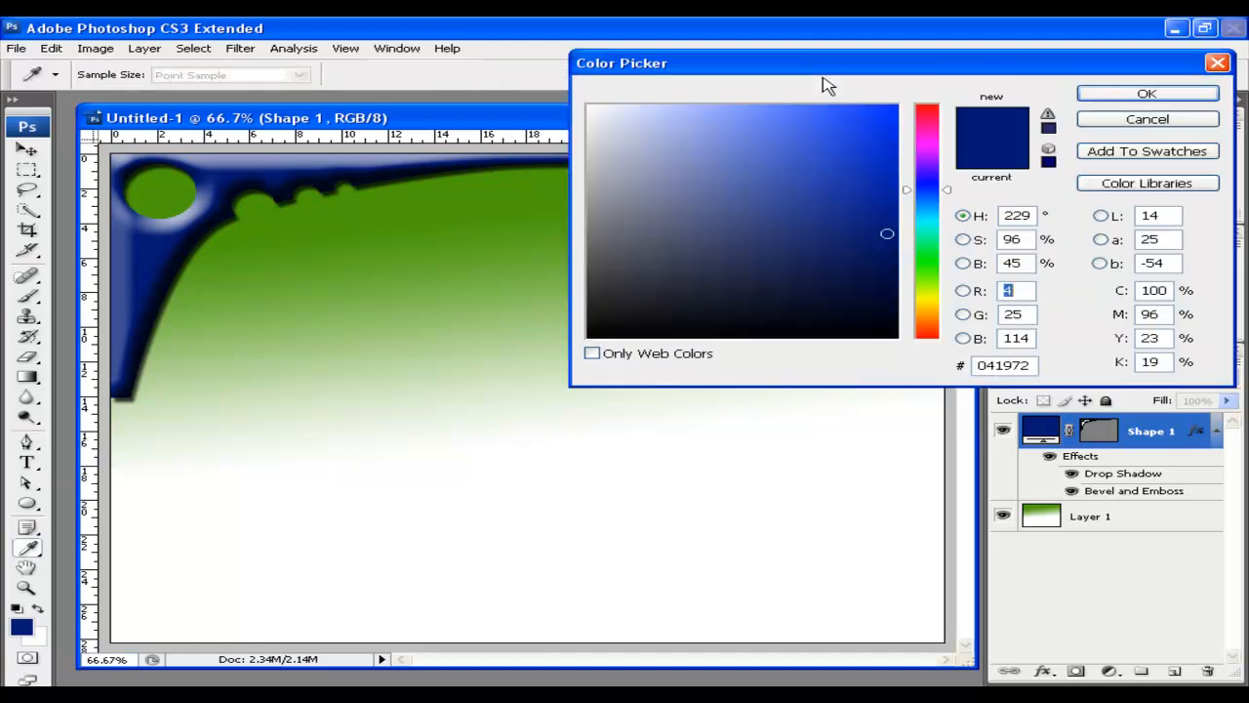
mouse_move(730, 178)
left_mouse_down()
mouse_move(719, 159)
mouse_move(741, 140)
left_mouse_up()
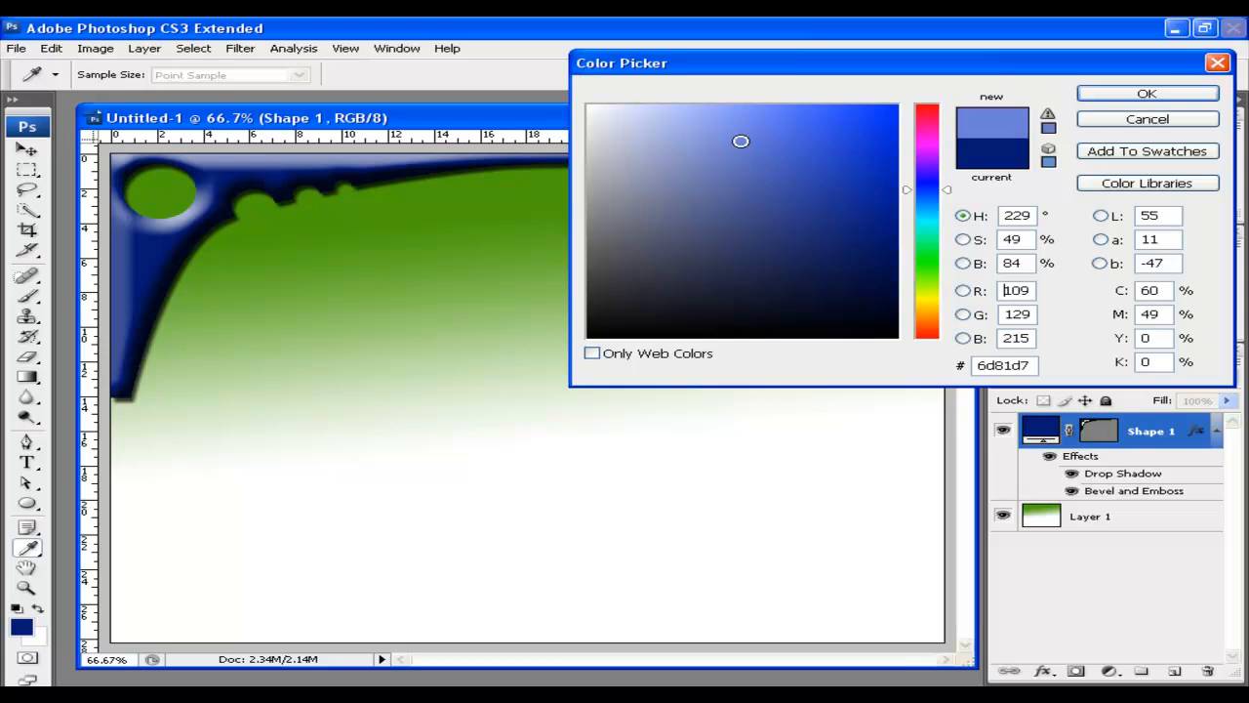
left_click(1132, 93)
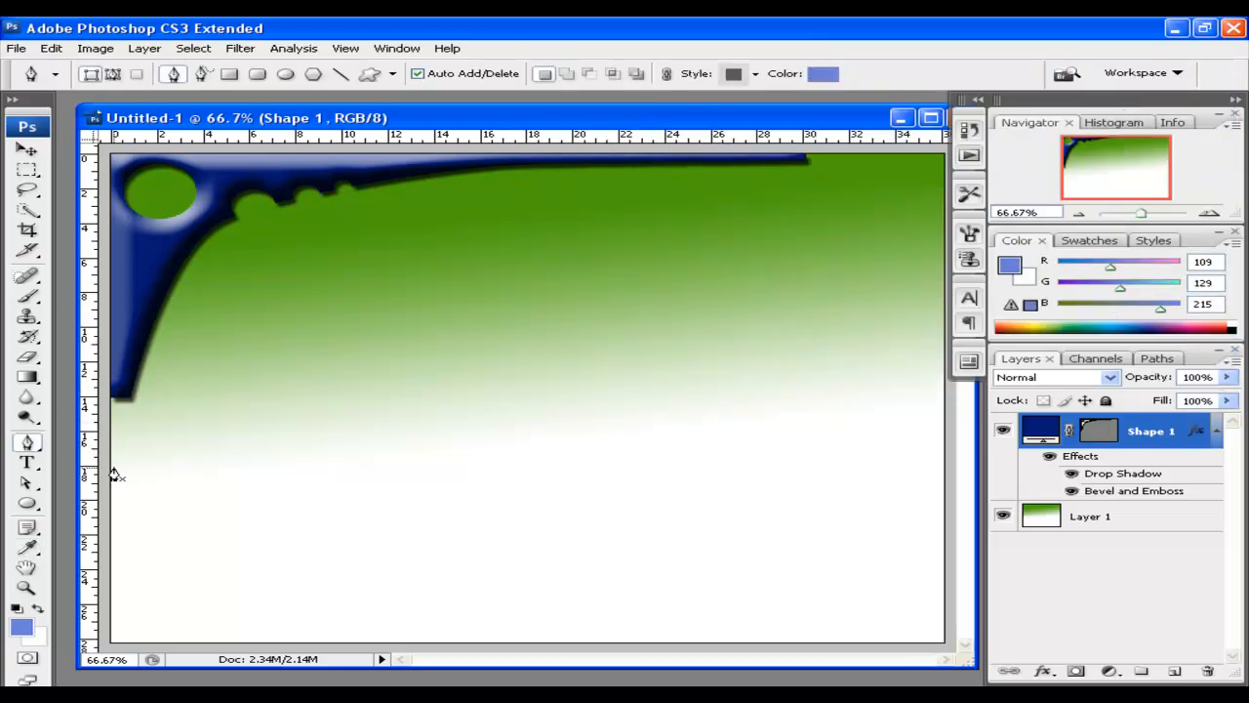
Draw a closed shape from the left edge along the curve up to both top corners
left_click(110, 476)
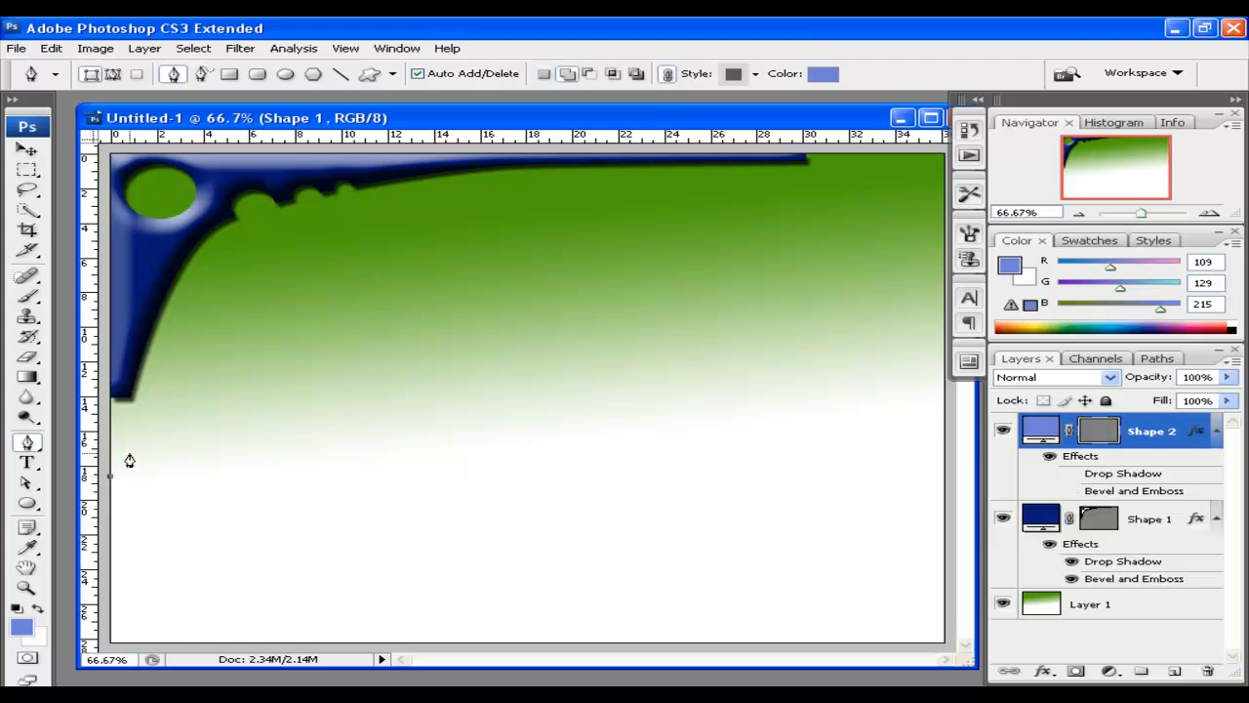
left_click_drag(222, 262, 283, 223)
left_click_drag(565, 173, 730, 164)
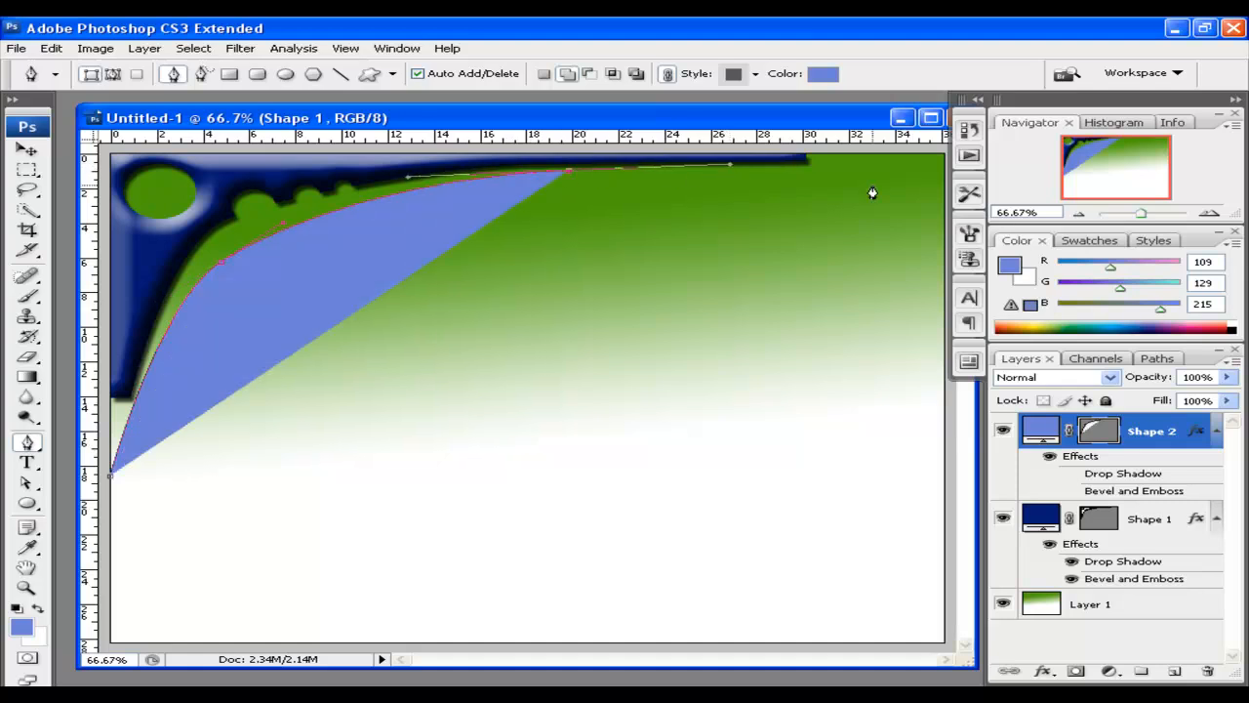
left_click(945, 162)
left_click(945, 153)
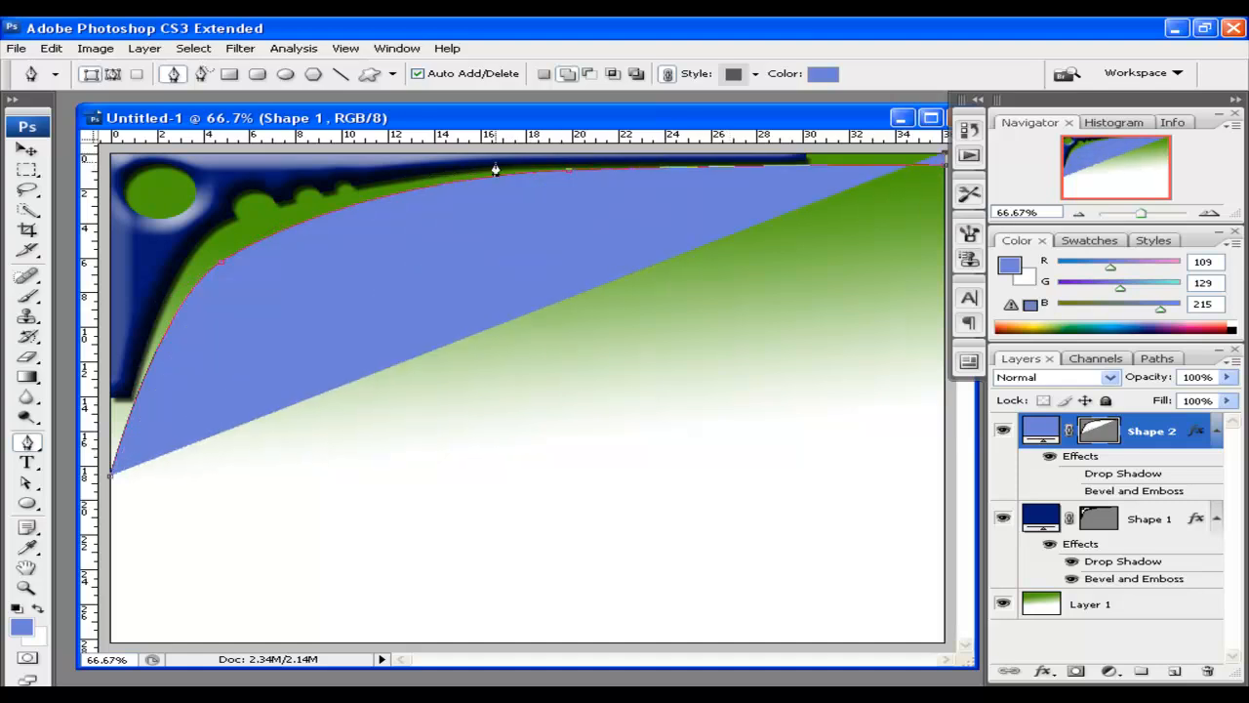
left_click(110, 159)
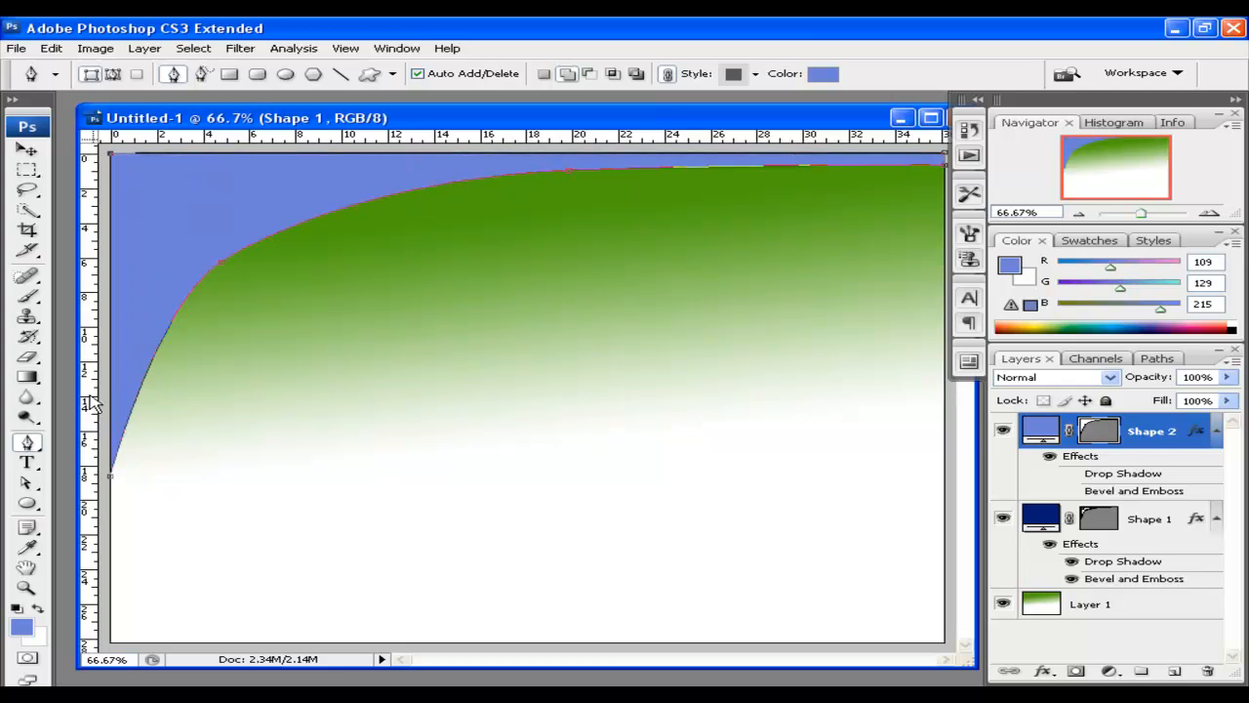
left_click(111, 478)
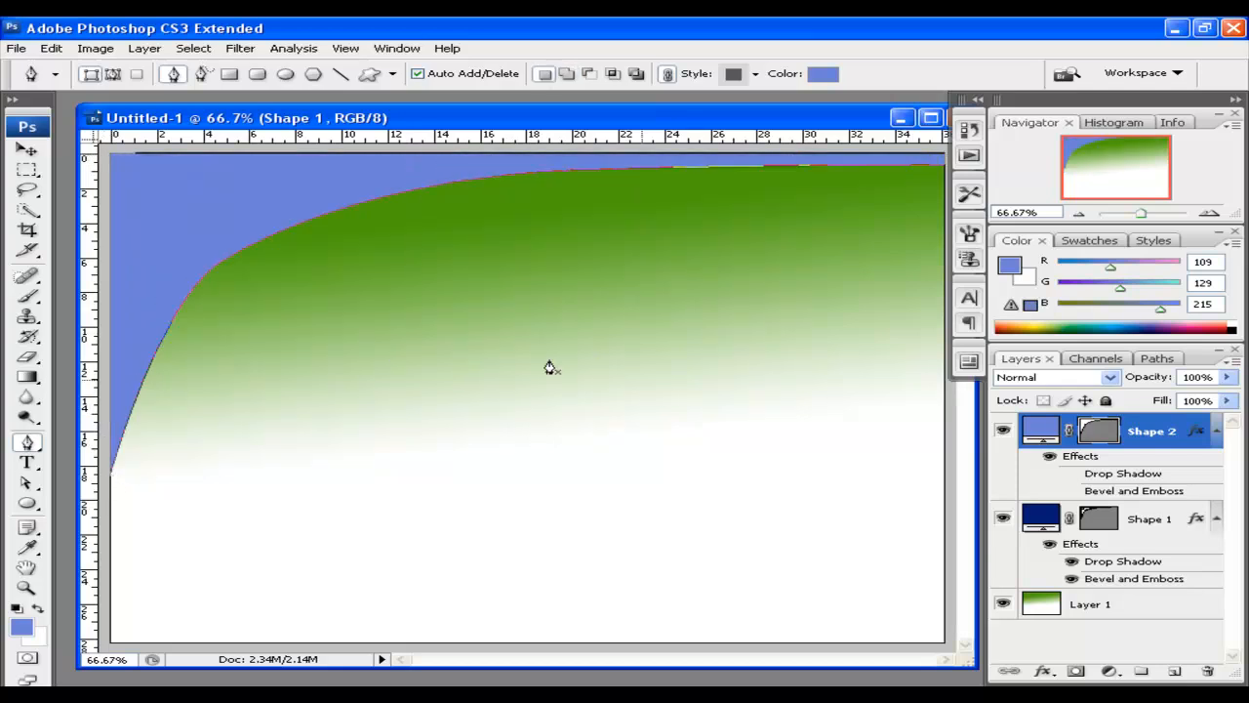
left_click(27, 148)
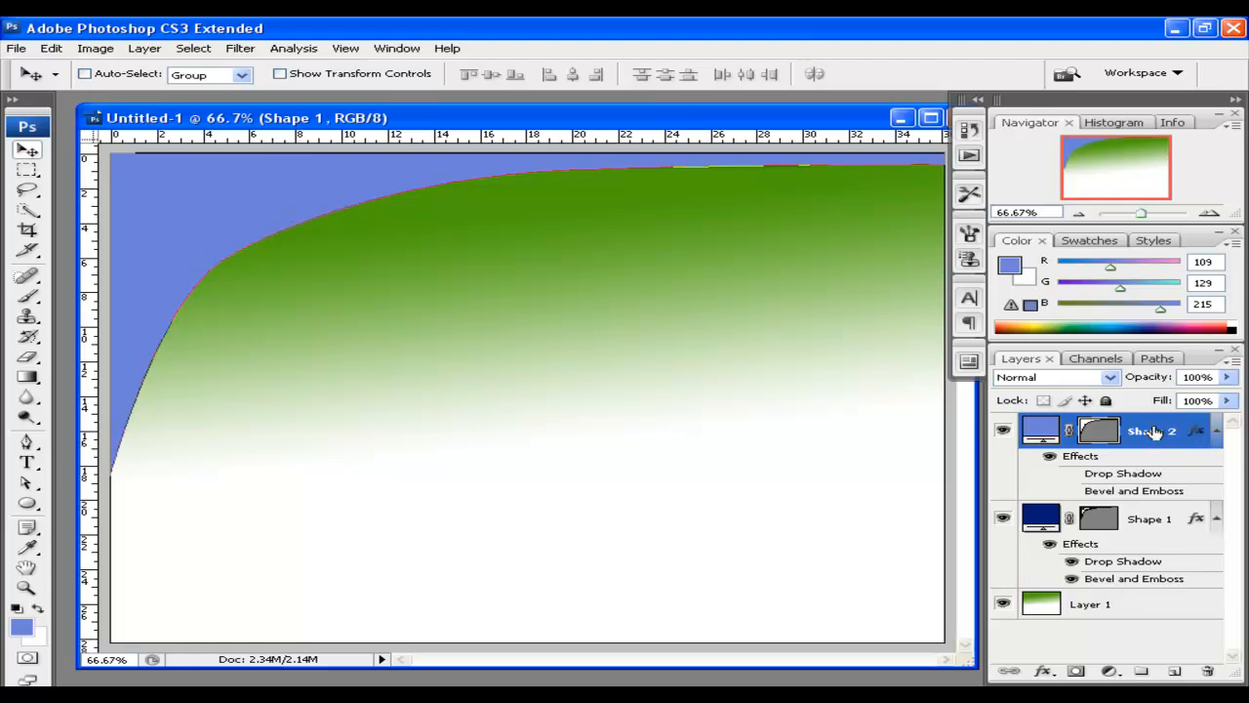
Move Shape 2 below Shape 1 and shift its curve anchor slightly right to reshape the edge
left_click_drag(1156, 433, 1150, 582)
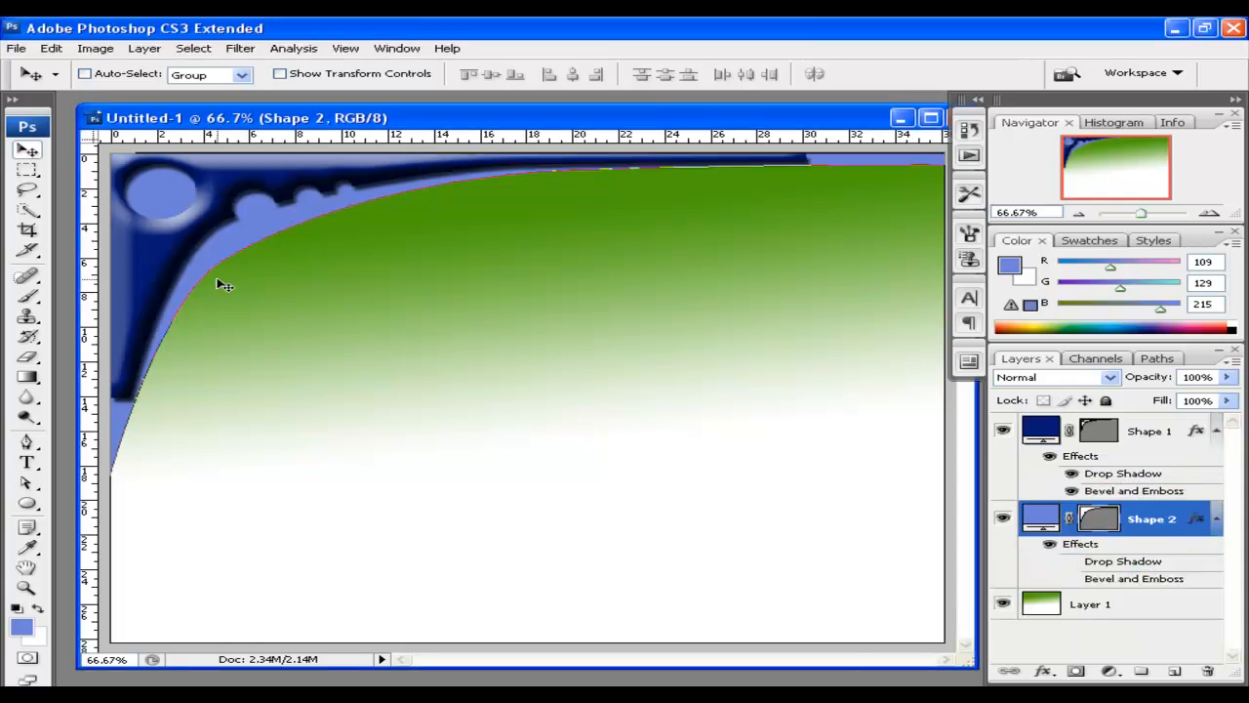
left_click(30, 486)
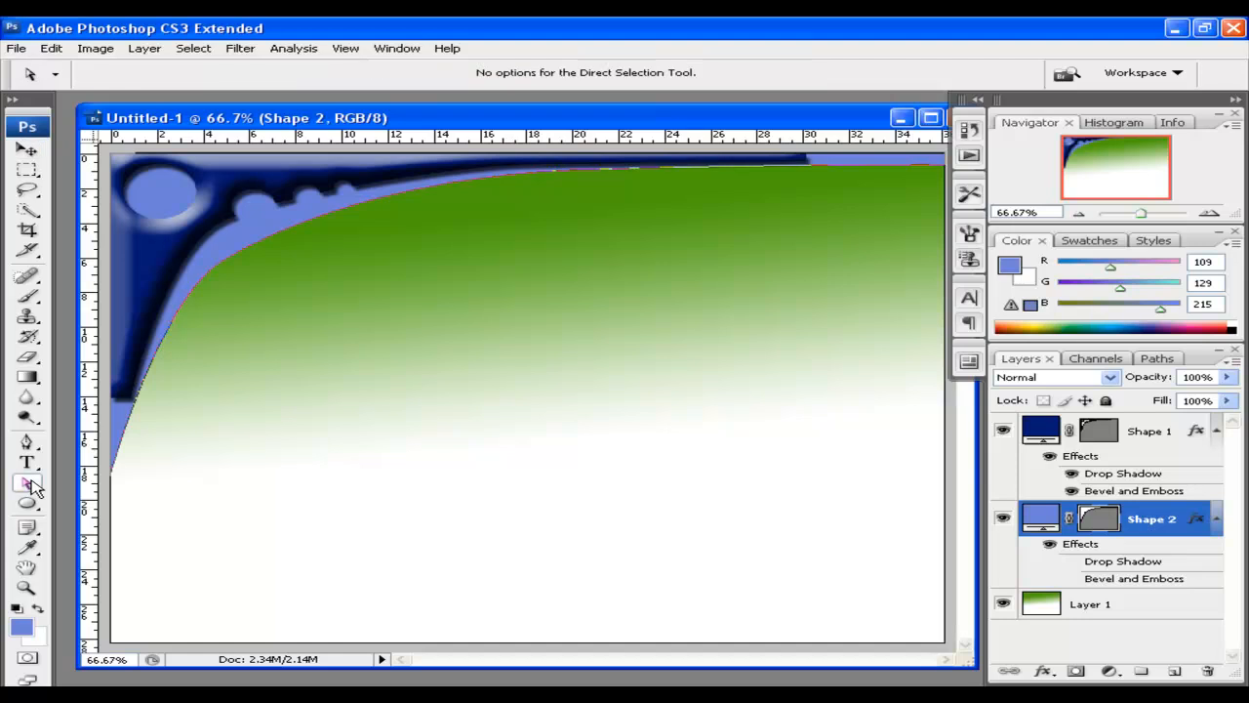
left_click(277, 239)
left_click(222, 265)
left_click_drag(222, 265, 242, 264)
left_click_drag(301, 225, 293, 220)
left_click(570, 175)
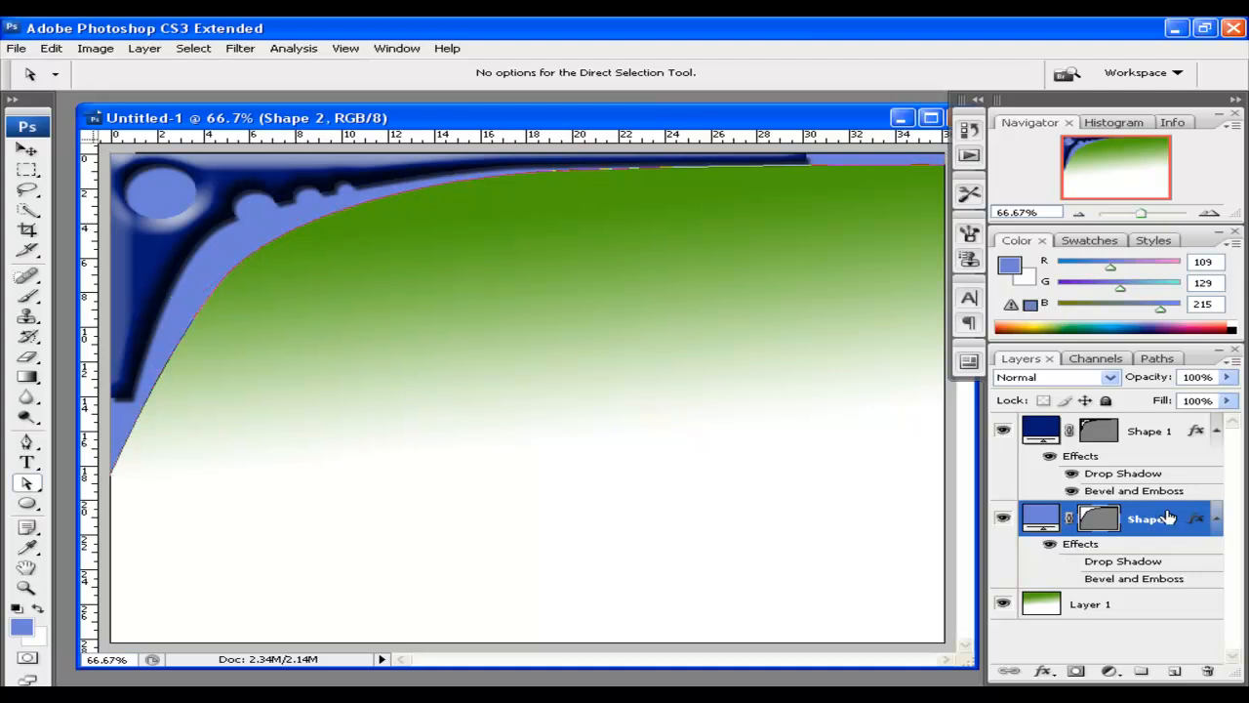
left_click(26, 149)
left_click(1089, 526)
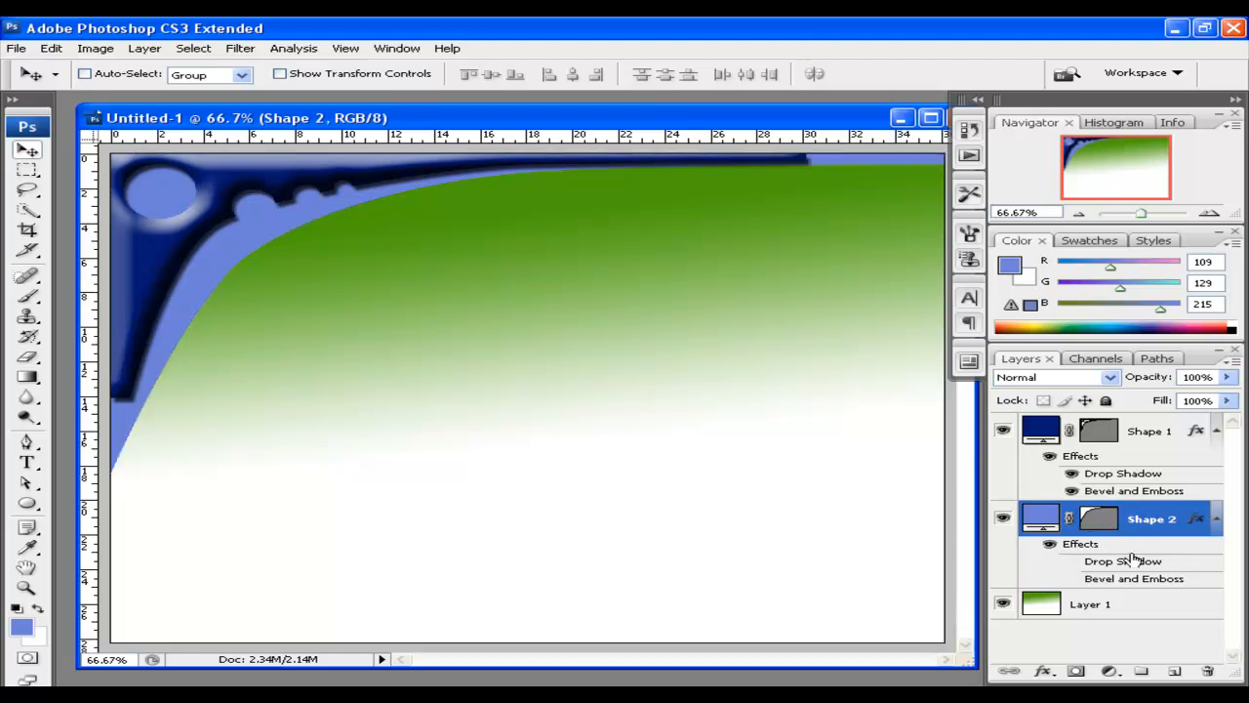
Show Shape 2's drop shadow while leaving its bevel effect off
left_click(1073, 562)
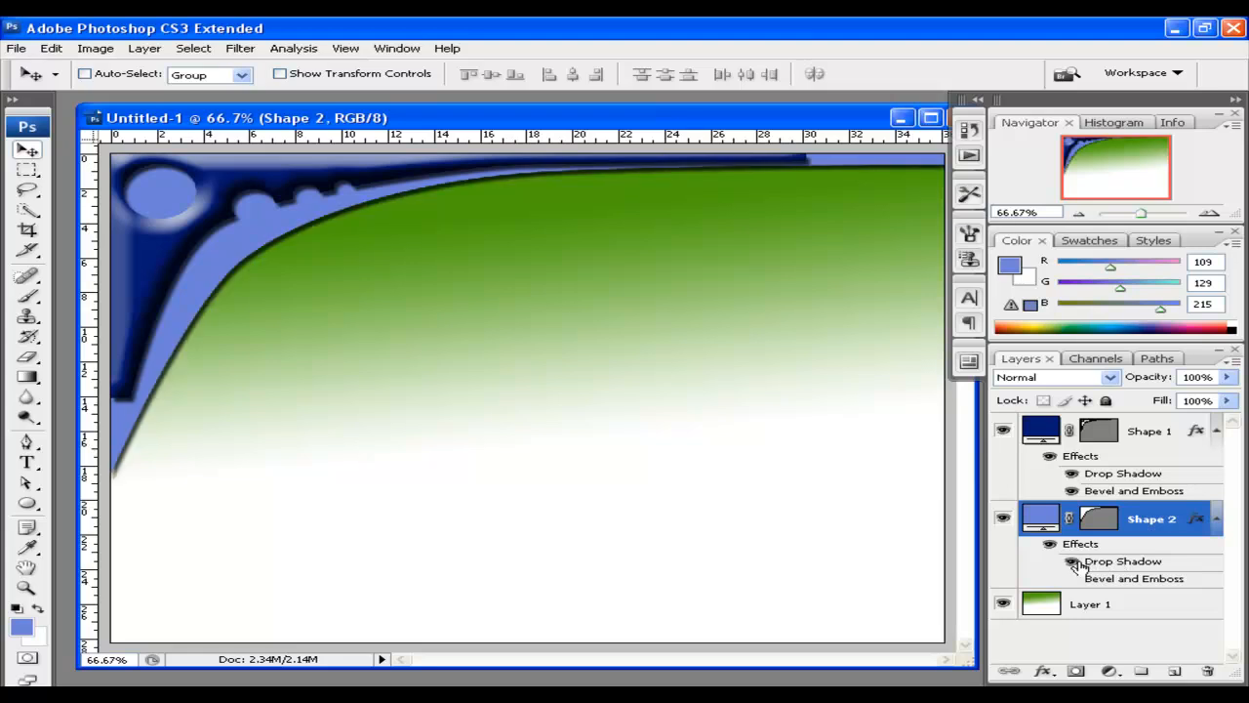
left_click(1072, 579)
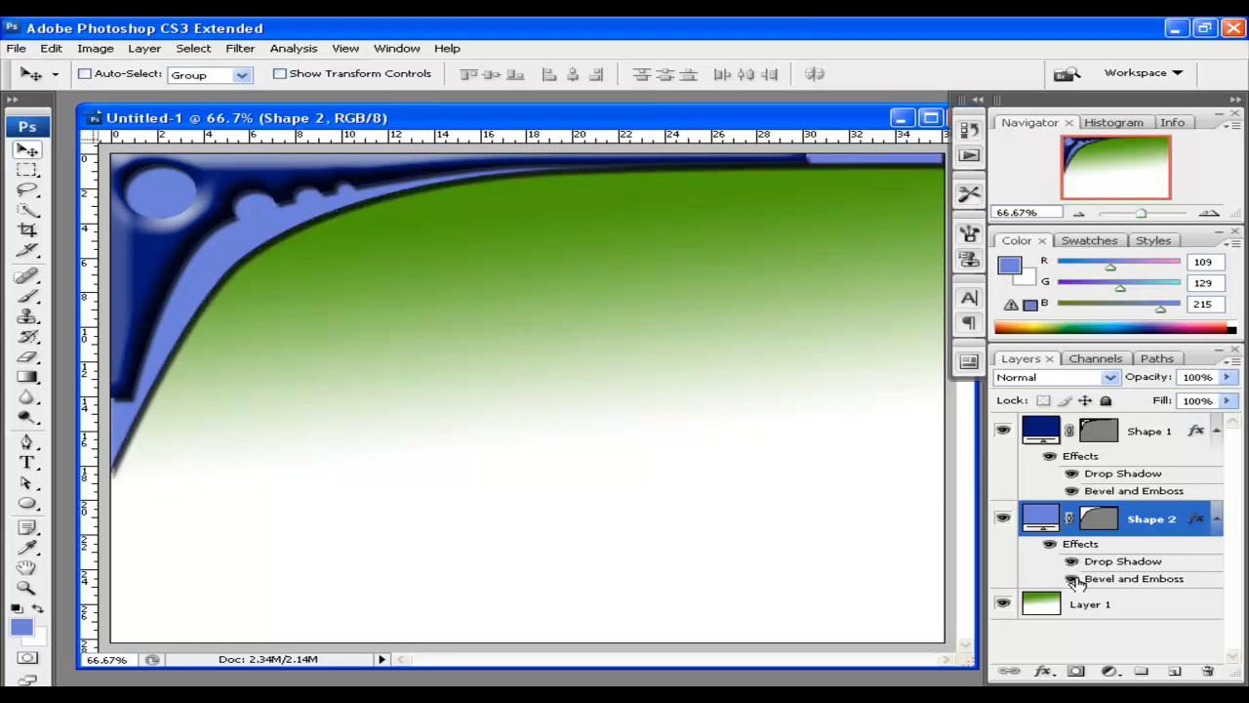
left_click(1074, 580)
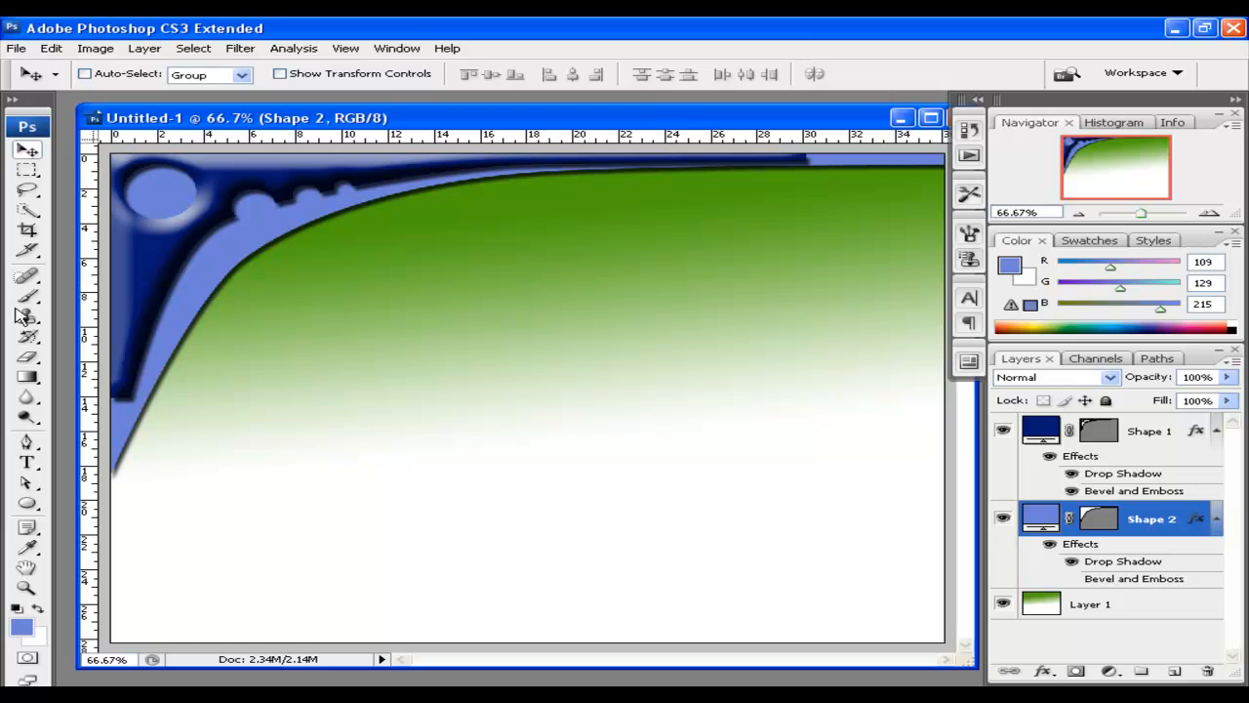
Draw an orange #f2b72a circle over the top-left blue circle
left_click(27, 503)
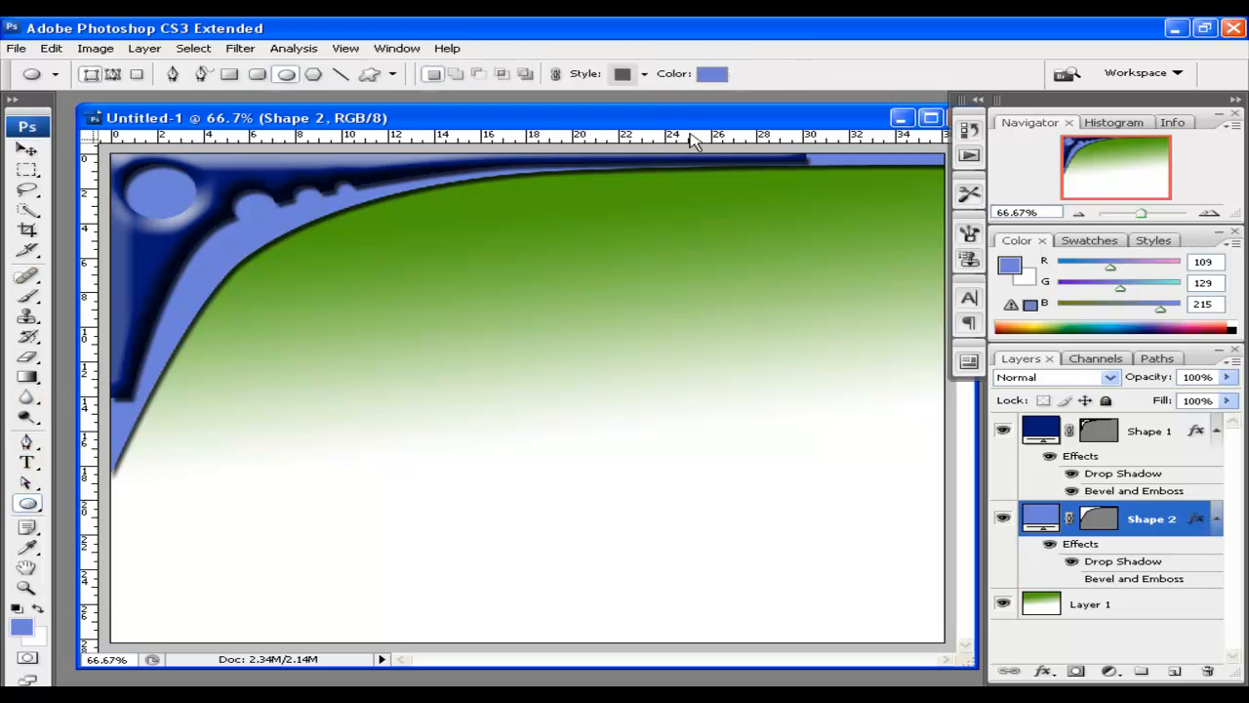
left_click(711, 75)
left_click_drag(941, 265, 932, 317)
left_click(844, 116)
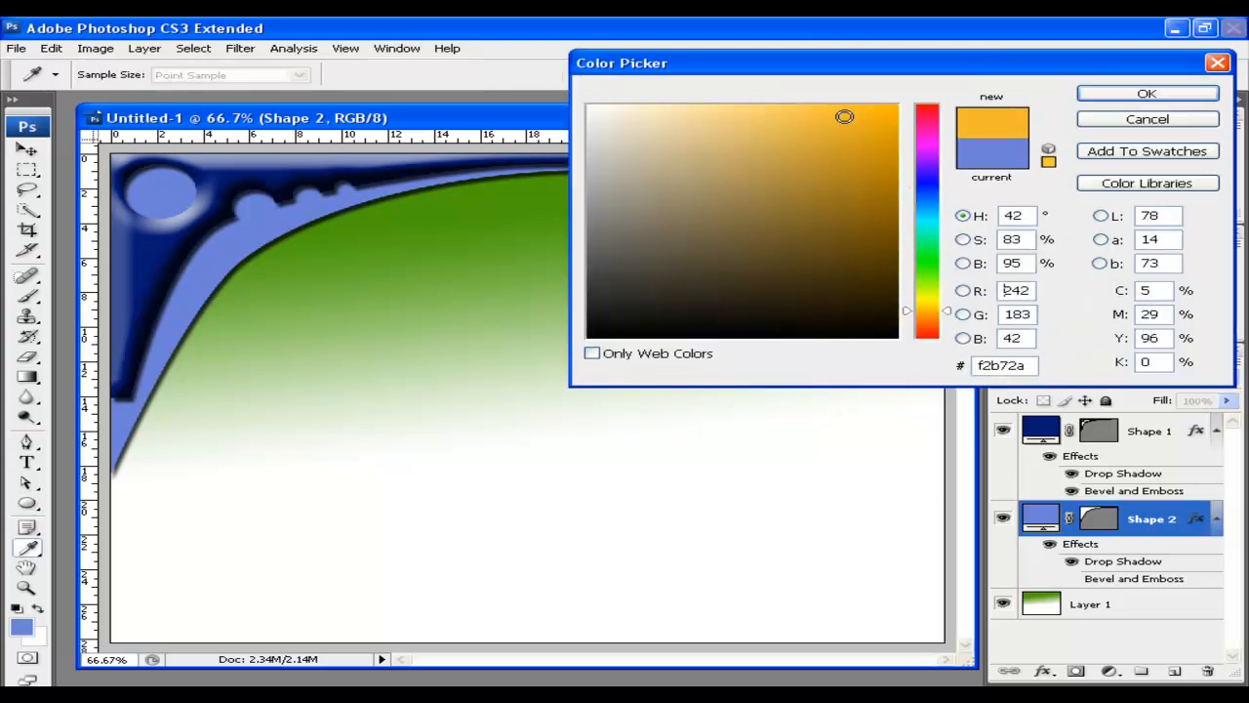
left_click(1145, 94)
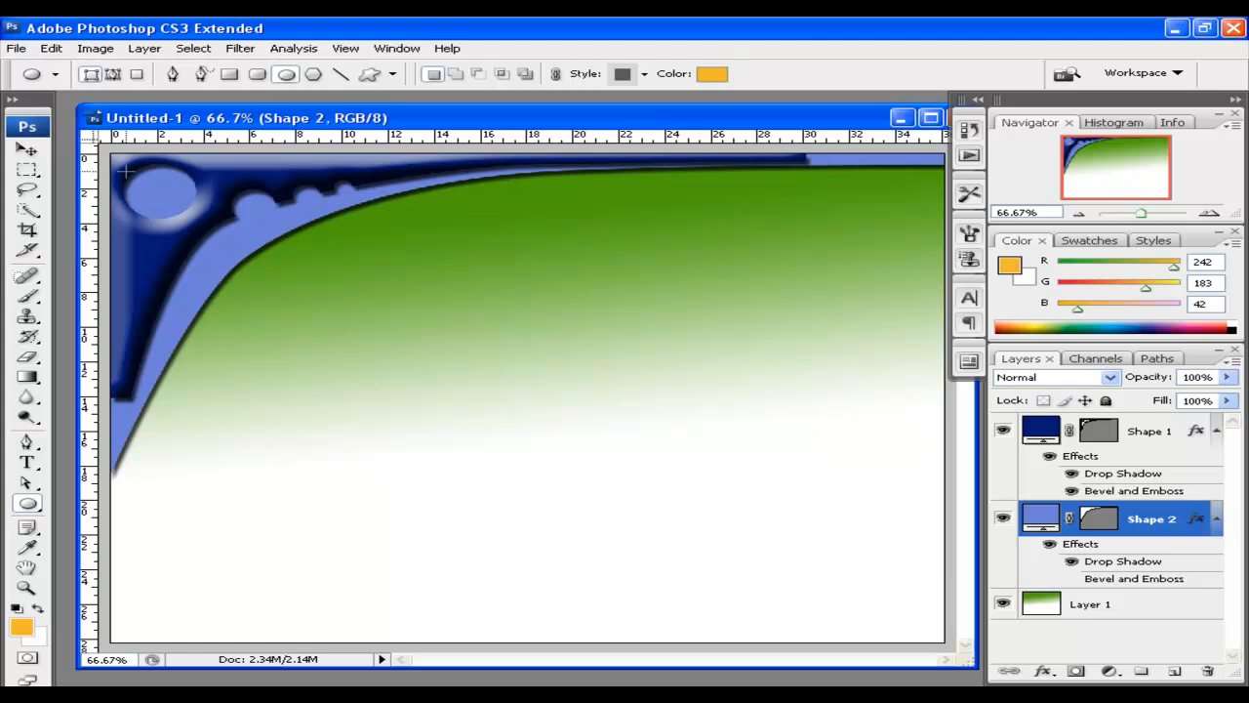
left_click_drag(125, 162, 196, 240)
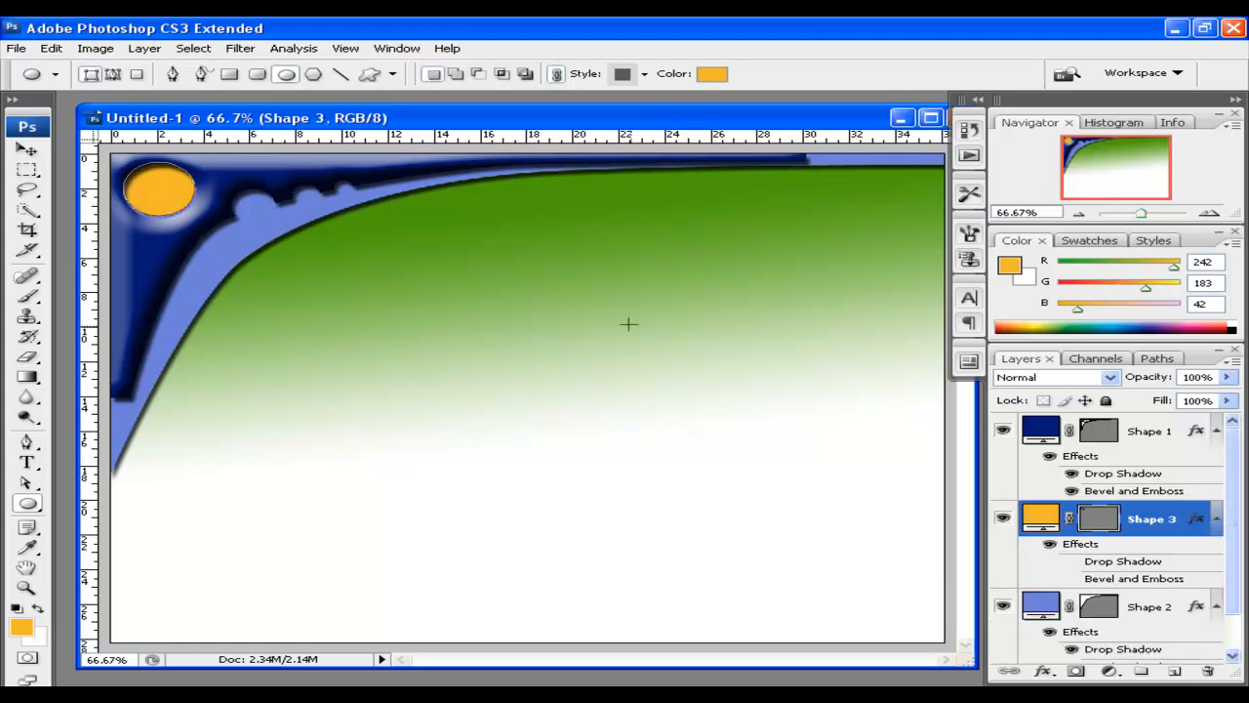
left_click(27, 149)
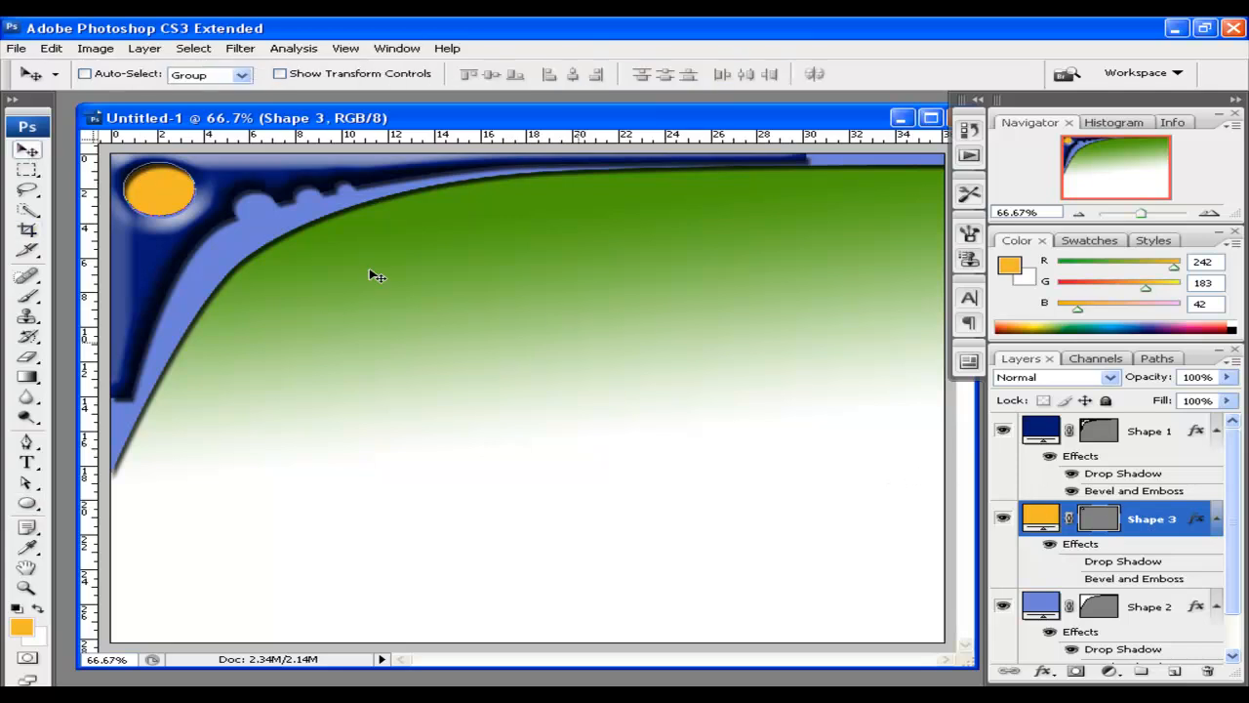
Move the orange circle onto the green area and choose the paw-print custom shape
left_click_drag(153, 204, 380, 356)
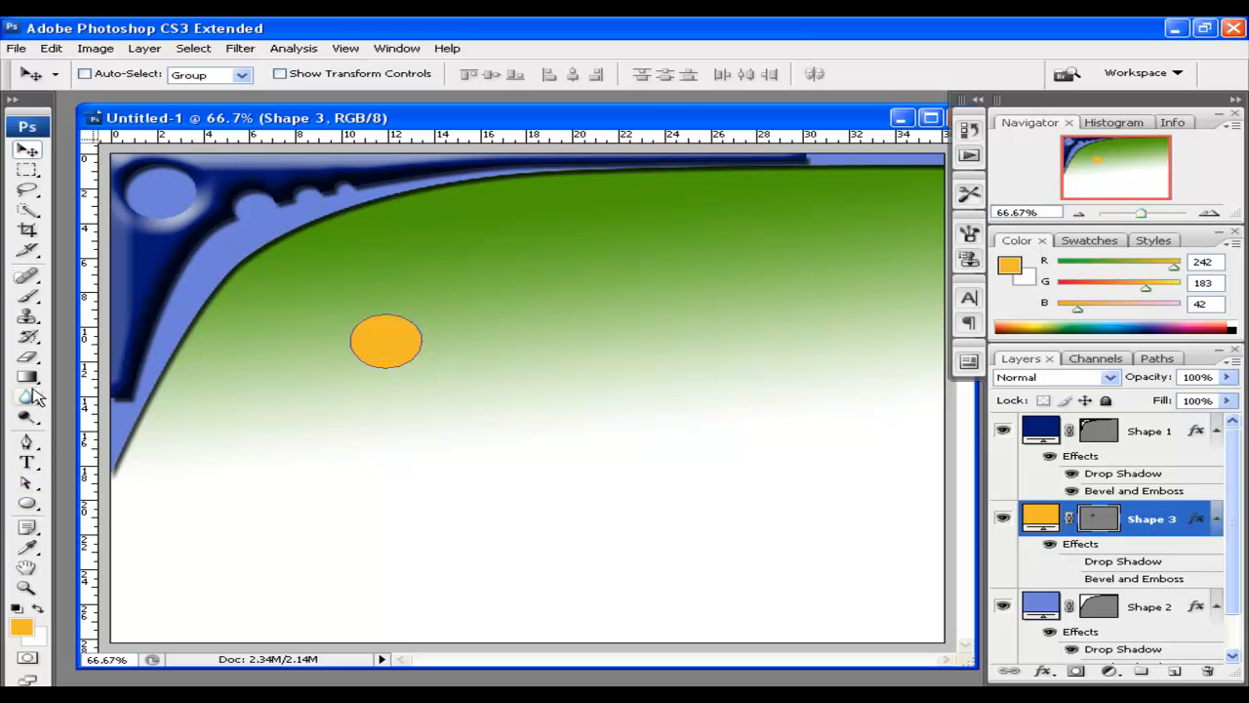
left_click(29, 503)
left_click(29, 506)
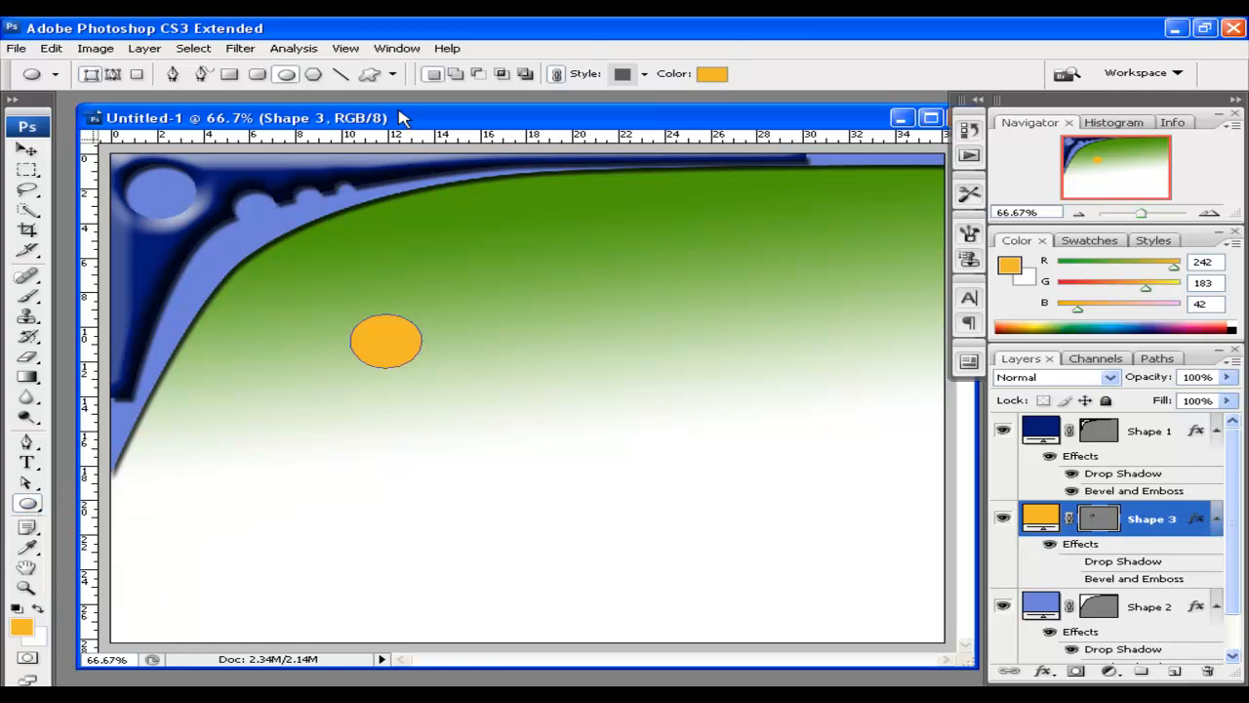
left_click(392, 76)
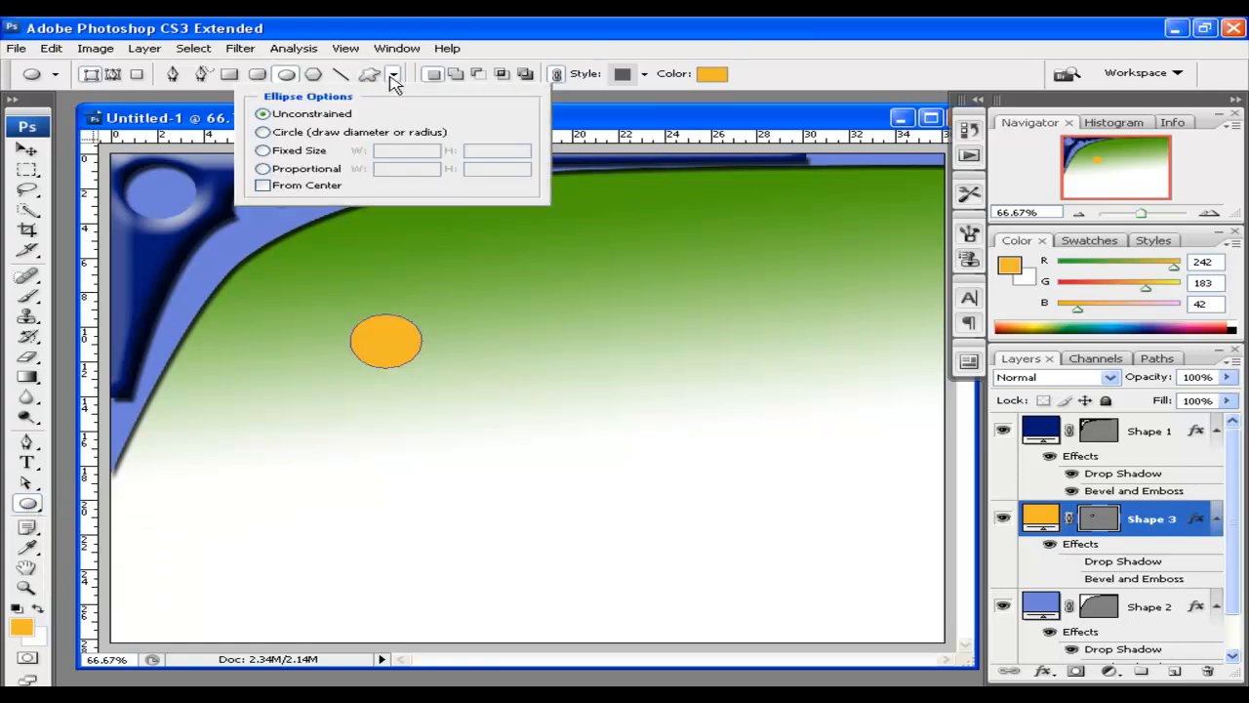
left_click(374, 76)
left_click(490, 74)
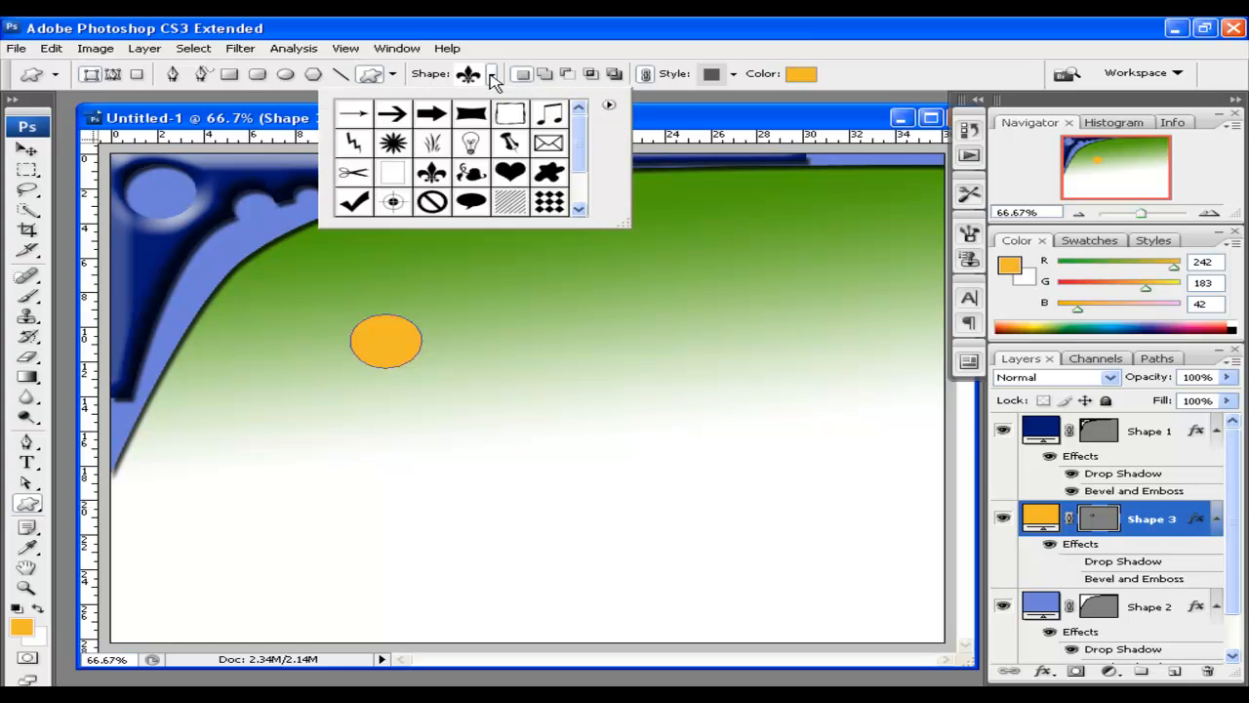
left_click_drag(579, 137, 582, 191)
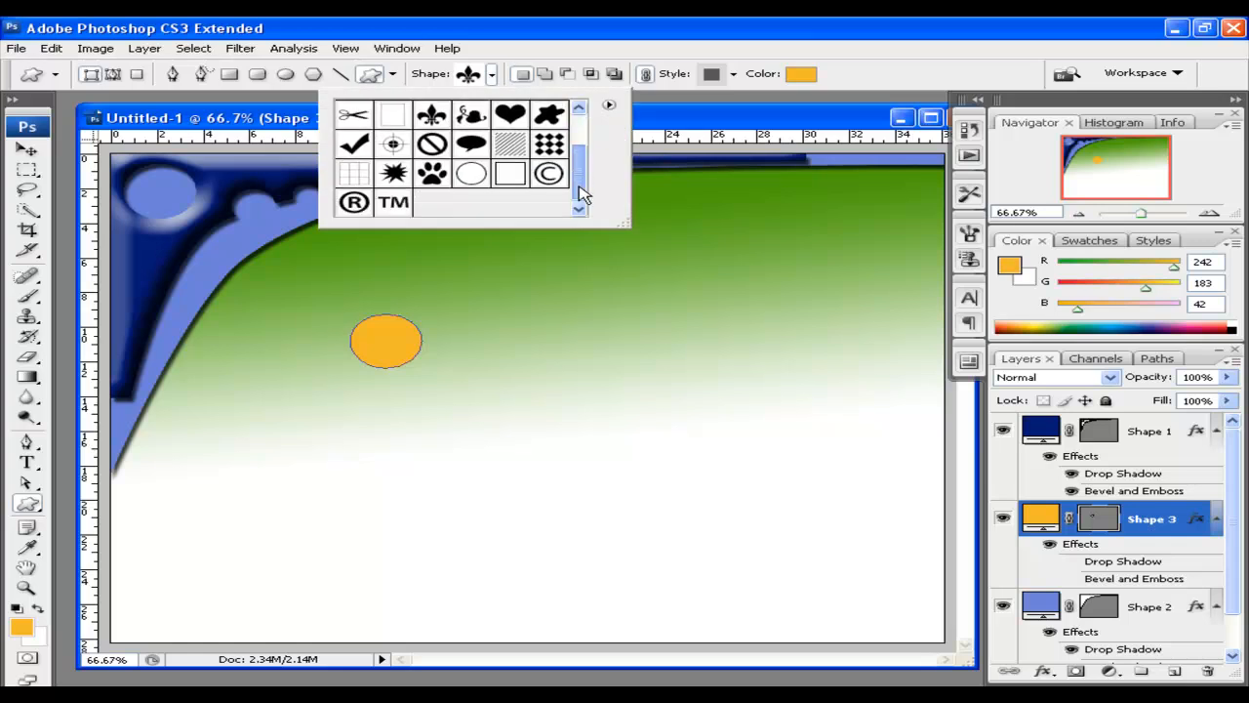
left_click(434, 173)
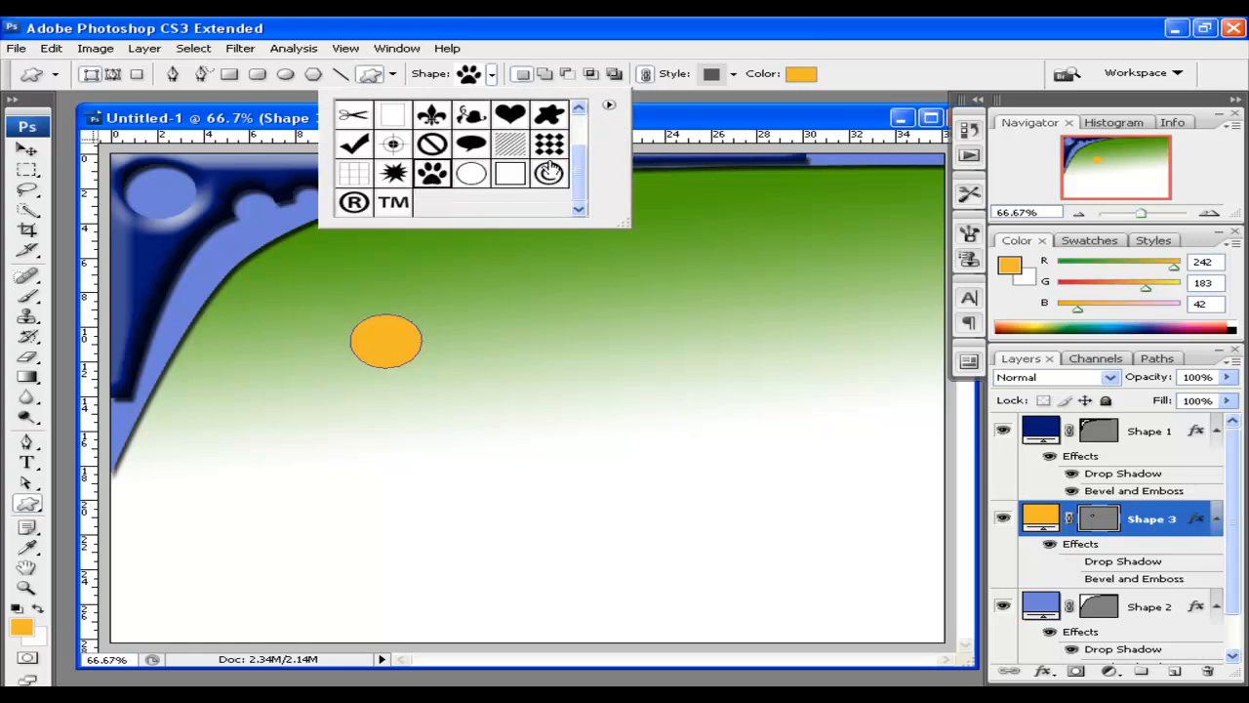
left_click(491, 74)
Cut a paw print out of the orange circle using Subtract from shape area
left_click_drag(373, 322, 421, 359)
key("ctrl+z")
left_click(567, 74)
left_click_drag(361, 324, 411, 375)
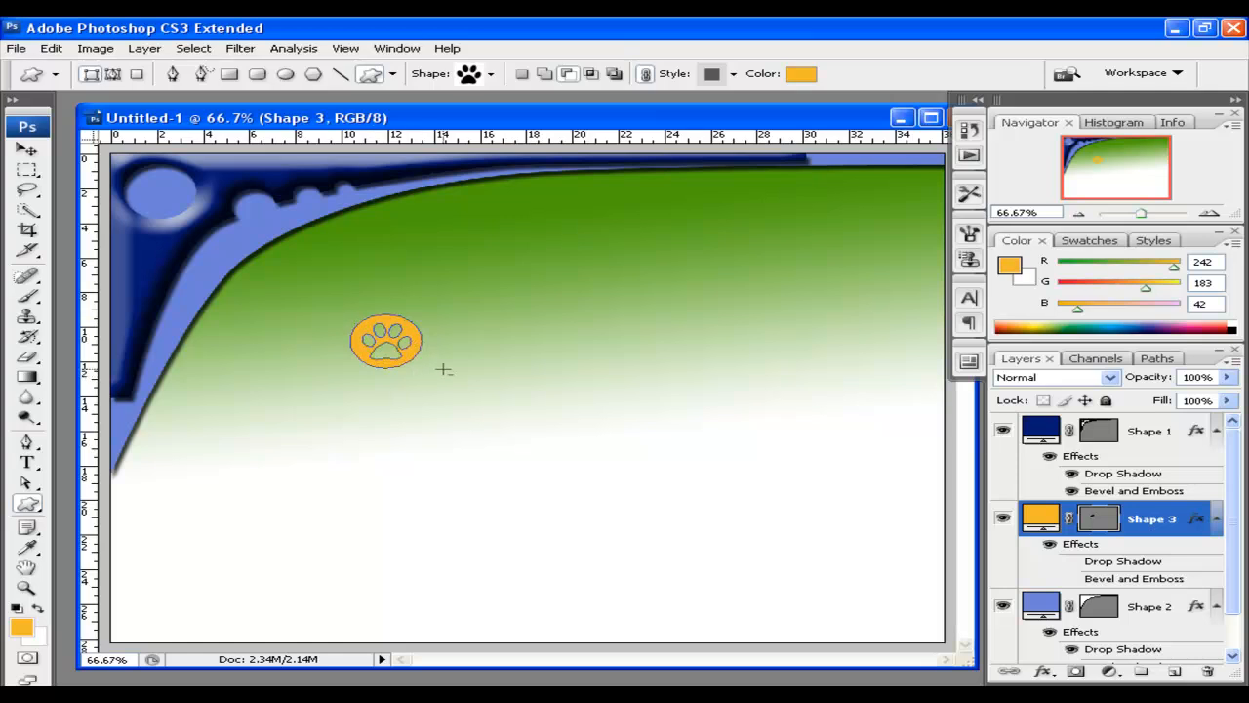
Redraw the paw cutout and give the orange badge a drop shadow and bevel
left_click_drag(445, 326, 405, 315)
left_click(28, 148)
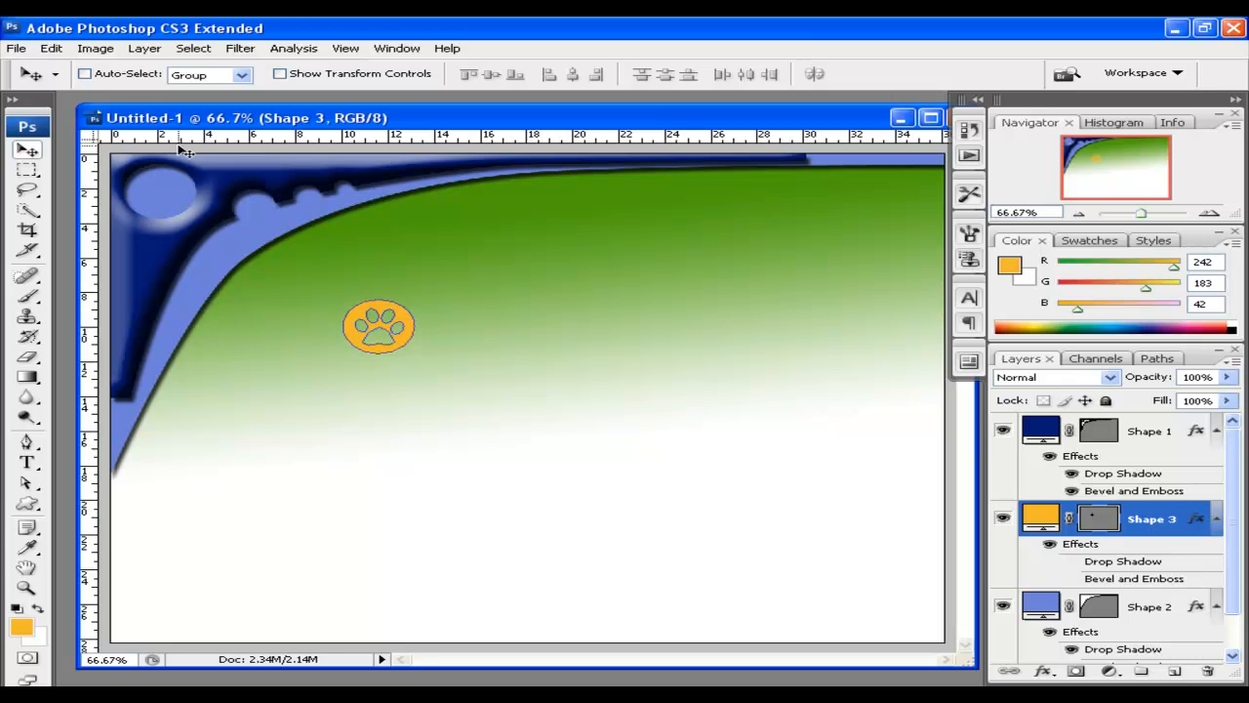
left_click(1072, 562)
left_click(1073, 578)
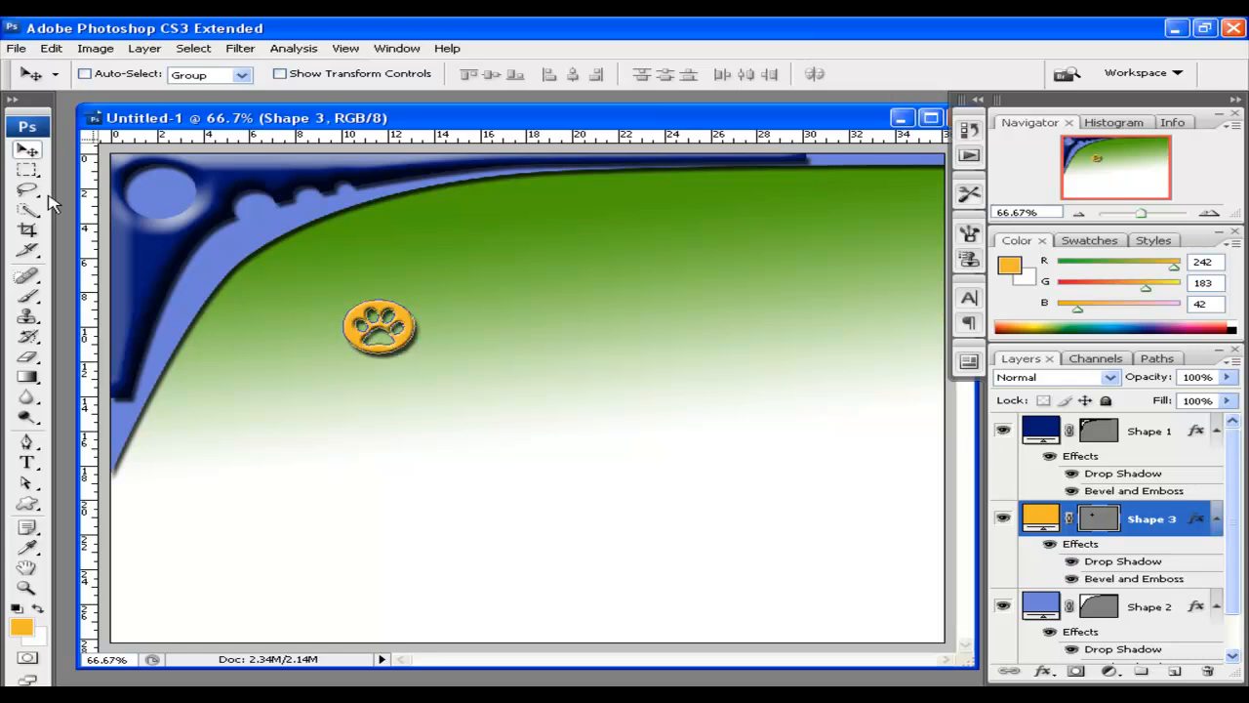
left_click_drag(384, 337, 387, 338)
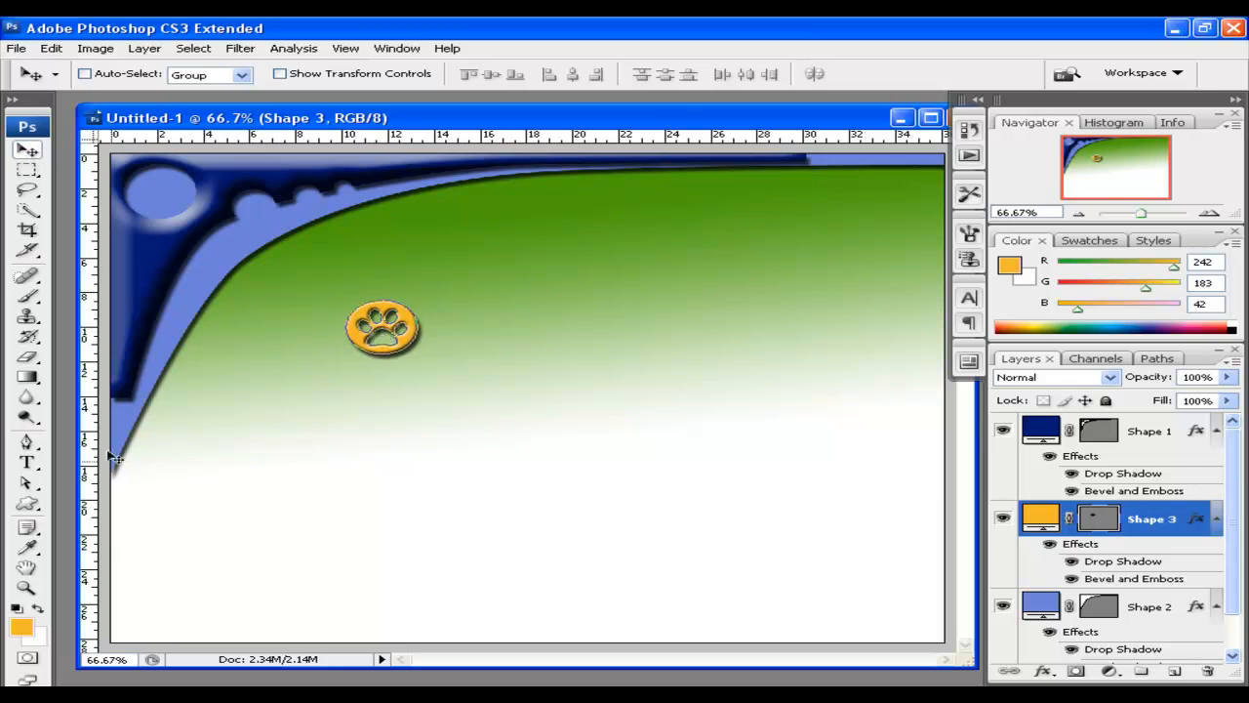
Draw a second paw shape as a new layer over the badge
left_click(28, 503)
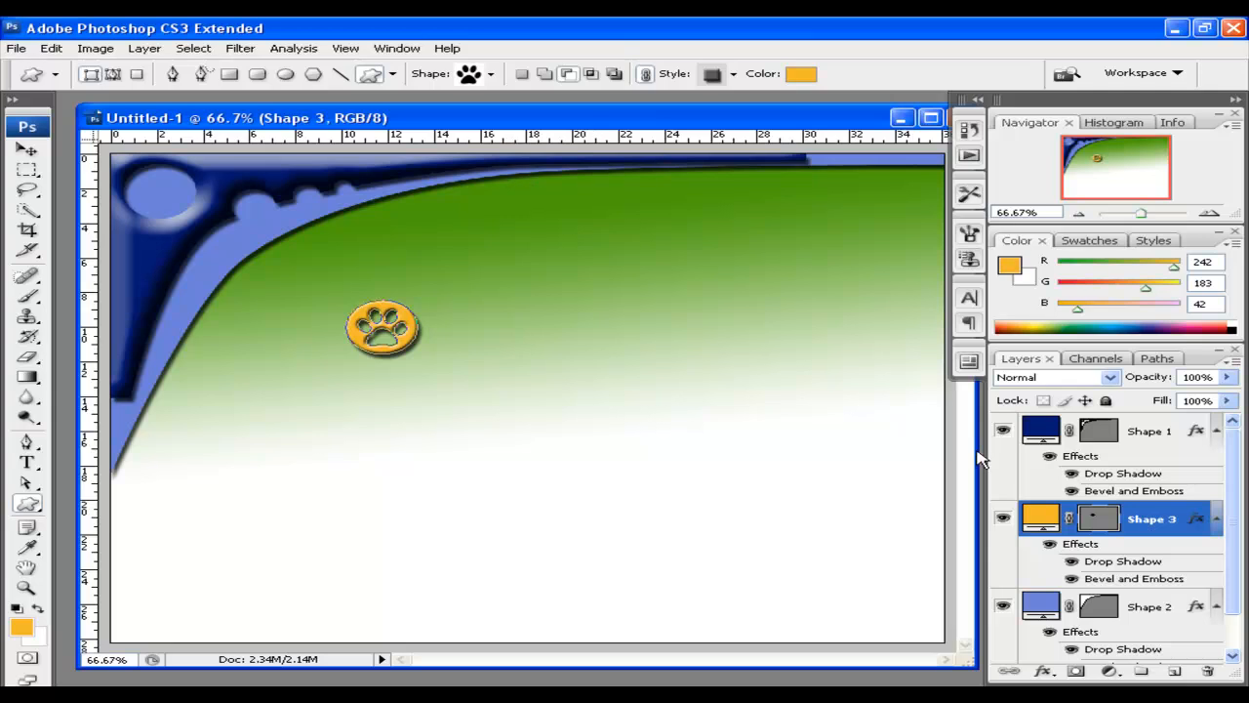
left_click(1083, 519)
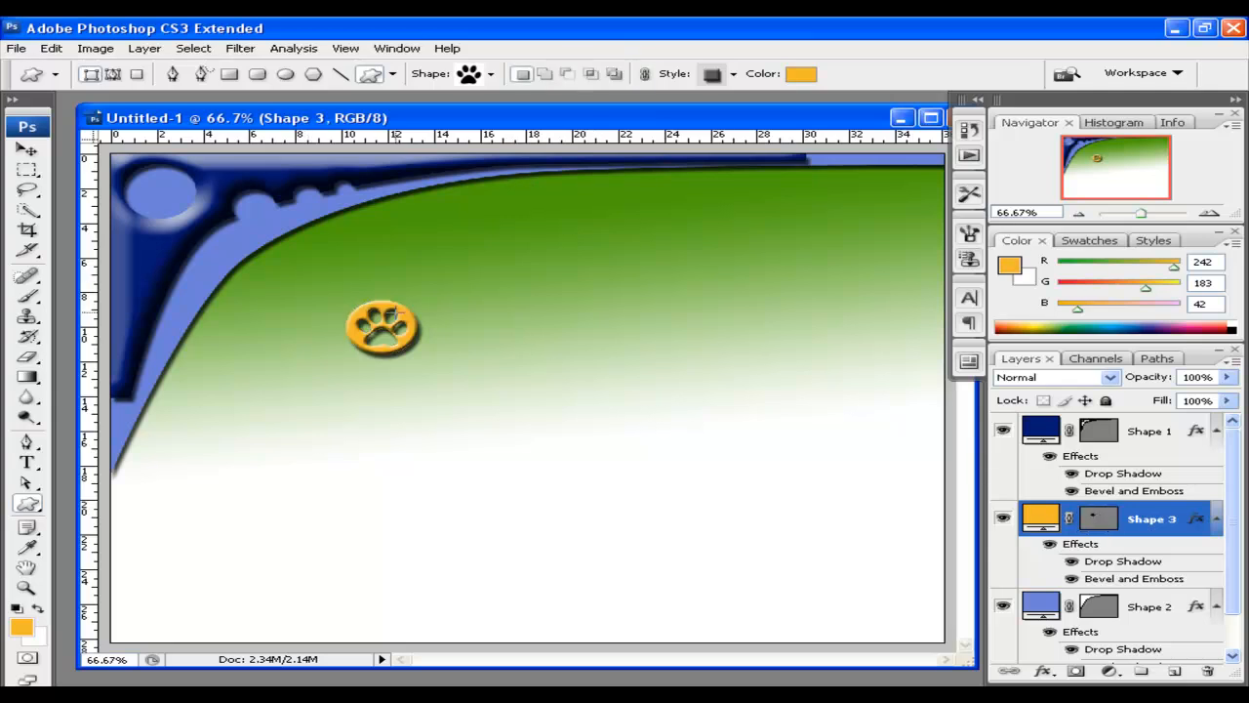
left_click_drag(358, 307, 418, 357)
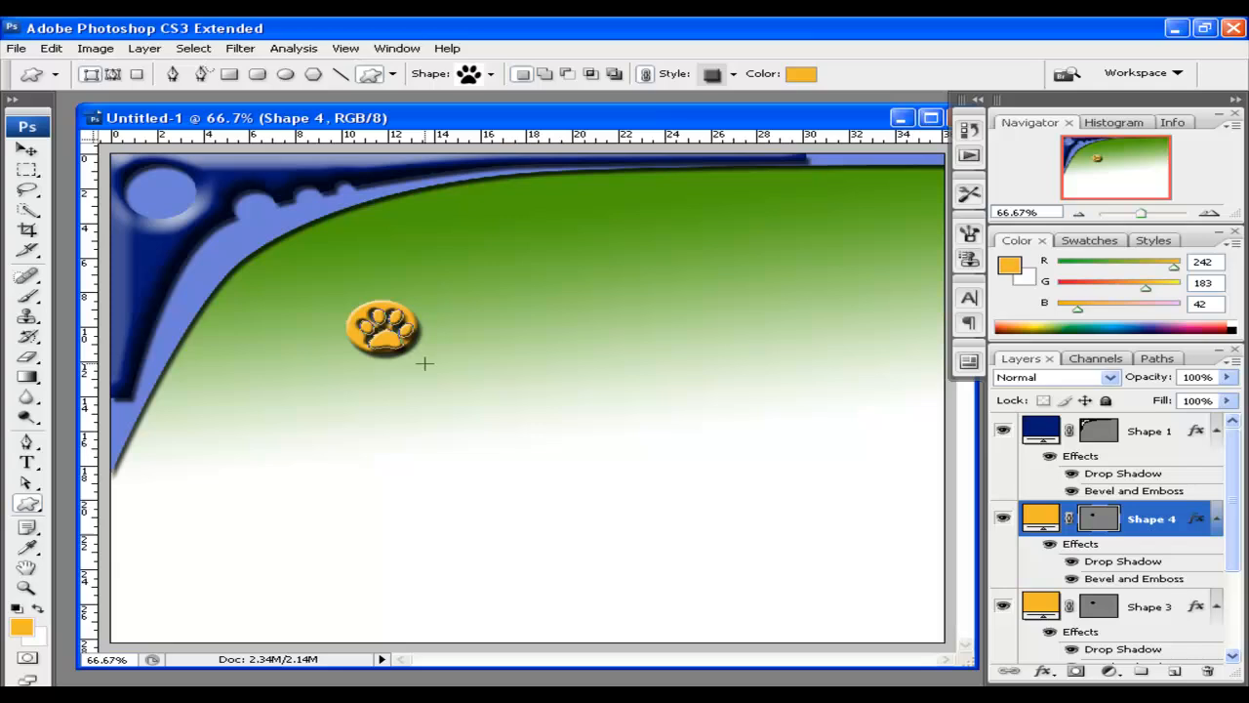
Make the new paw red, move Shape 4 below Shape 3, and align it with the cutout
double_click(1044, 520)
left_click_drag(927, 310, 932, 342)
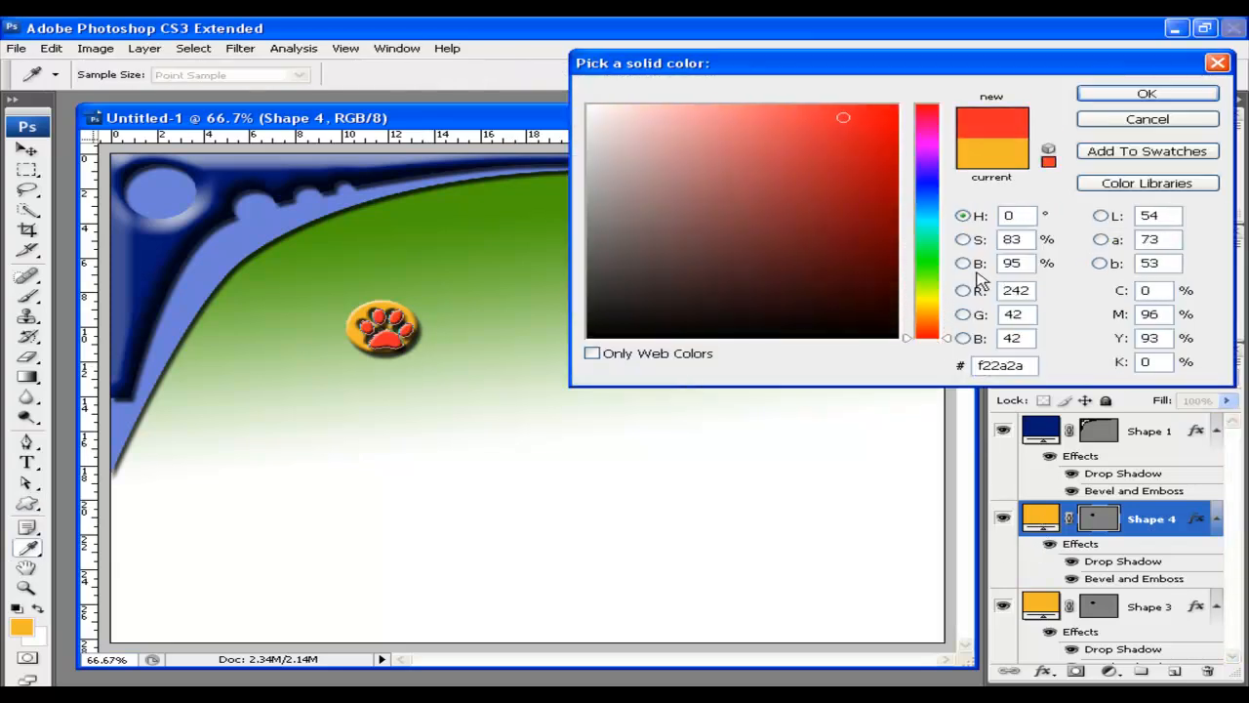
left_click(1146, 93)
left_click(27, 149)
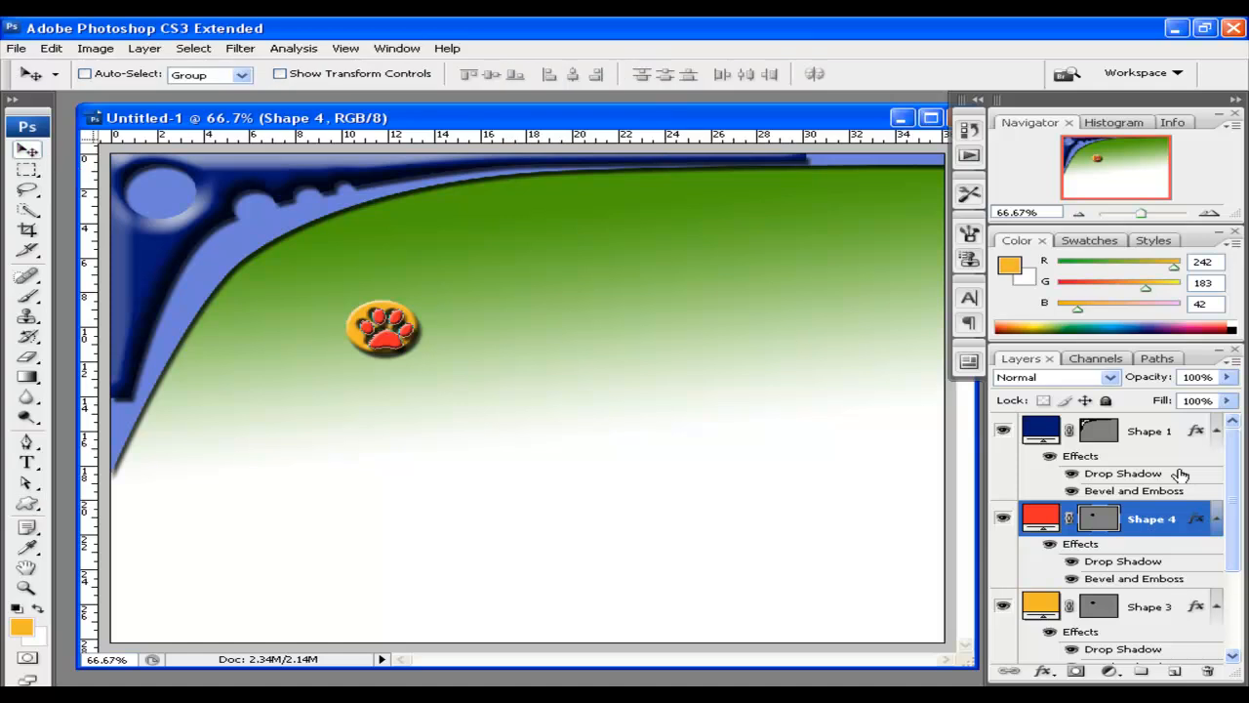
left_click_drag(1149, 517, 1144, 611)
left_click_drag(1234, 523, 1233, 564)
left_click_drag(1126, 440, 1124, 585)
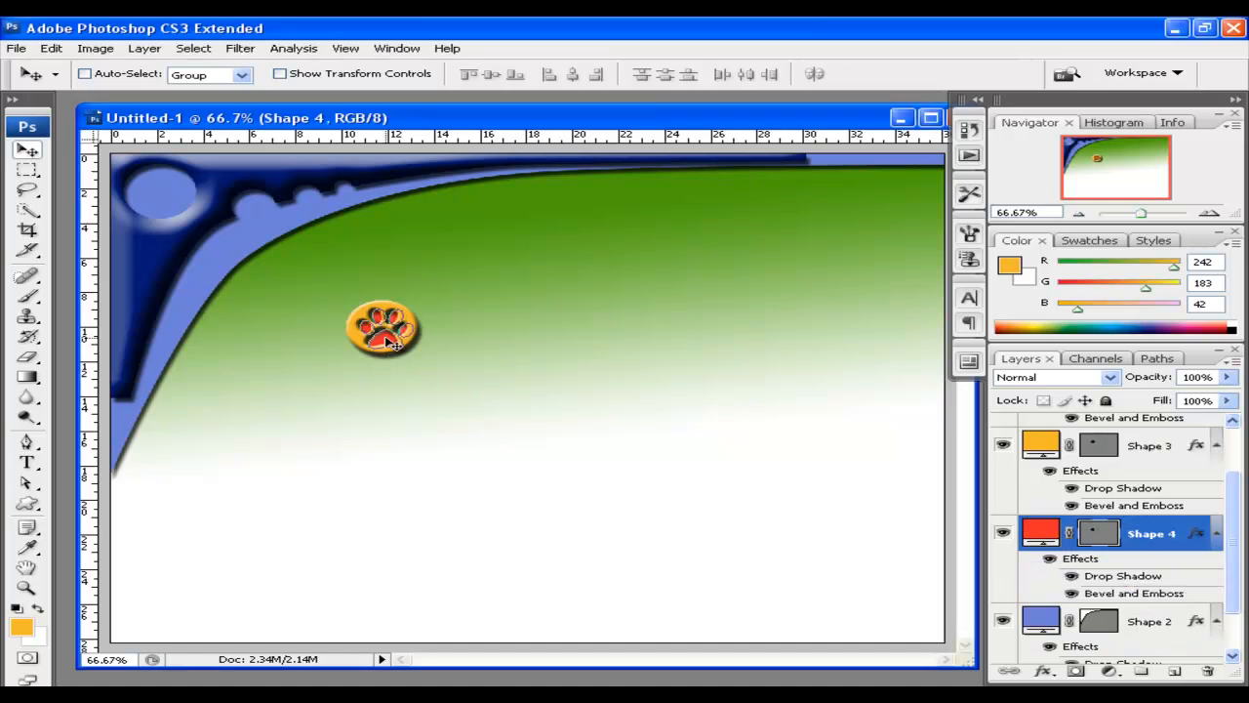
left_click_drag(395, 345, 383, 337)
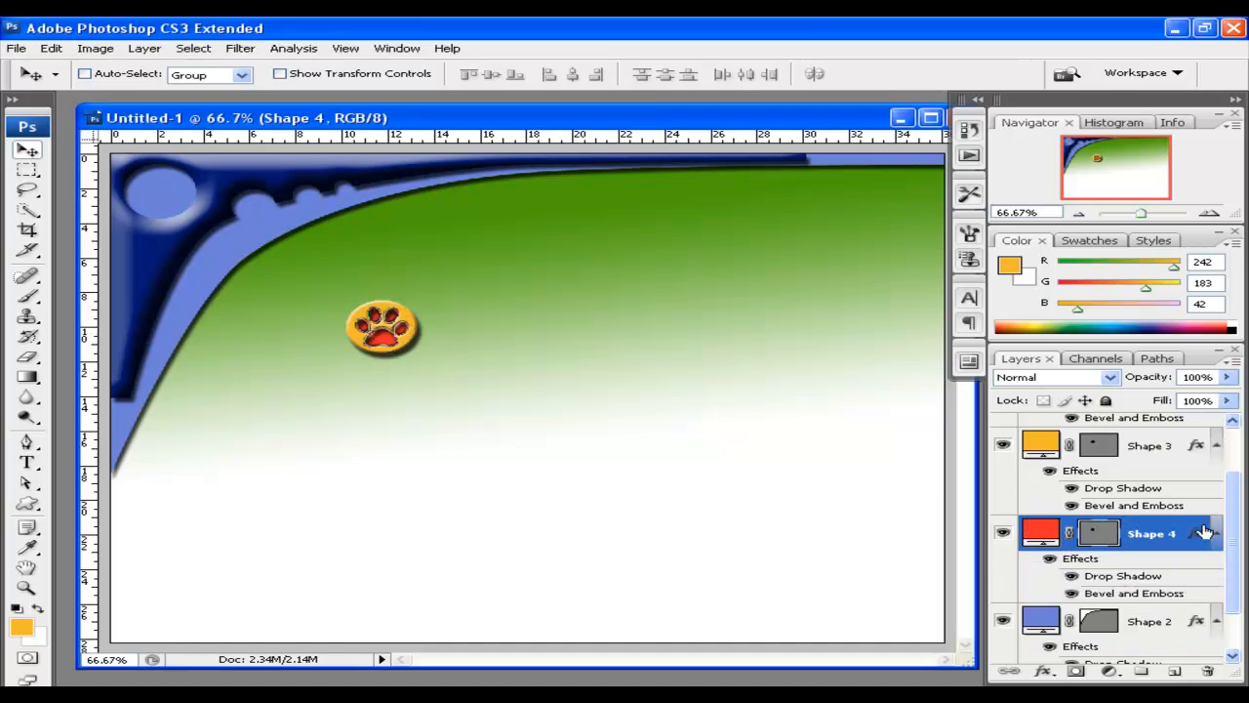
Remove the gold badge's drop shadow and select both paw layers
left_click(1148, 457)
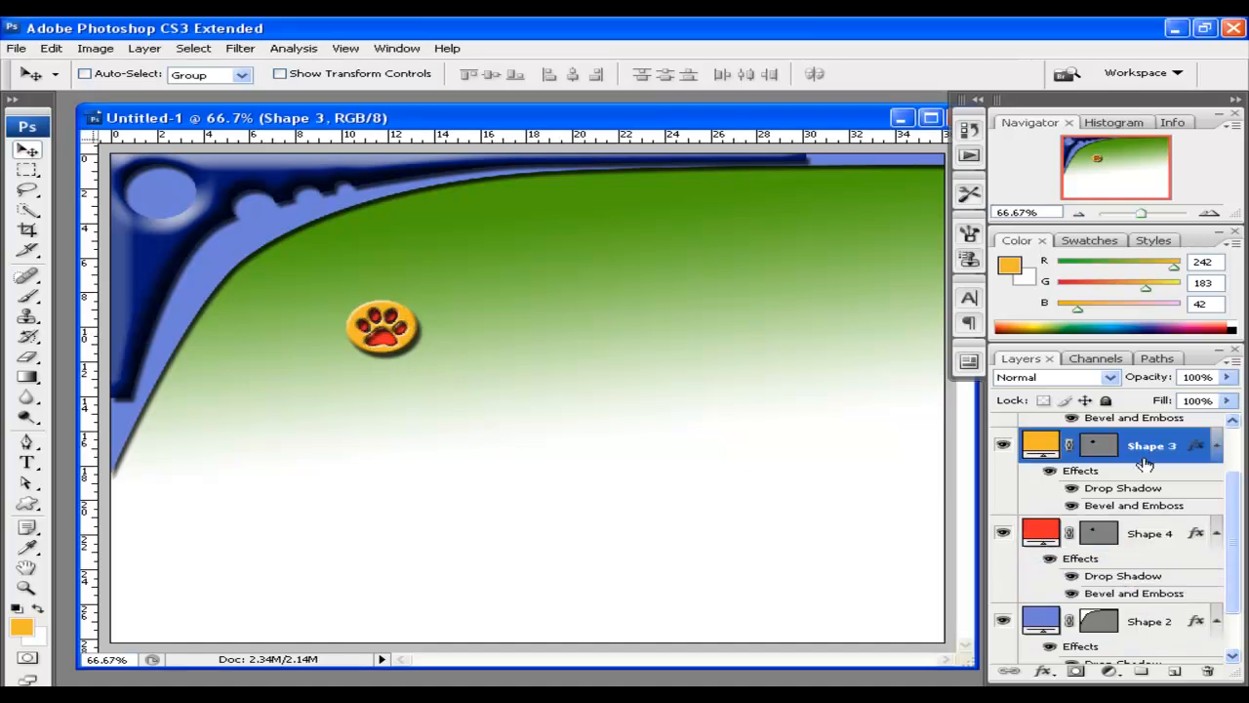
left_click(1073, 490)
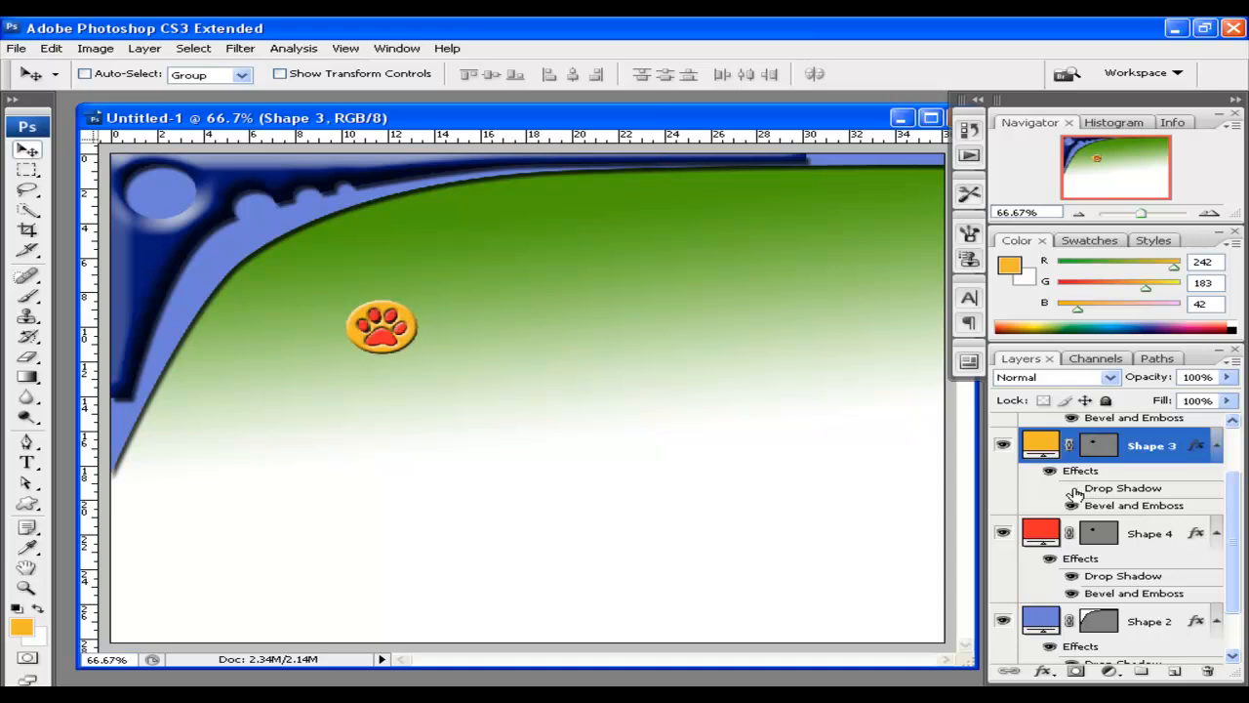
left_click(1137, 534)
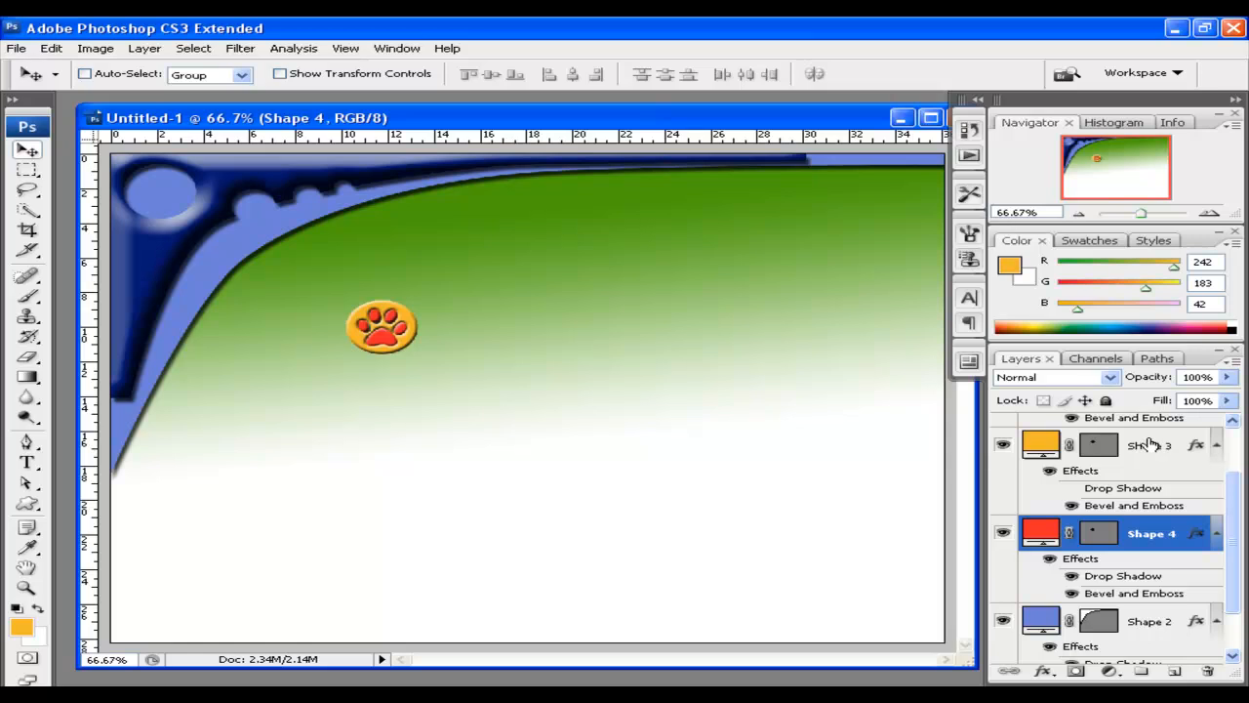
left_click(1149, 446)
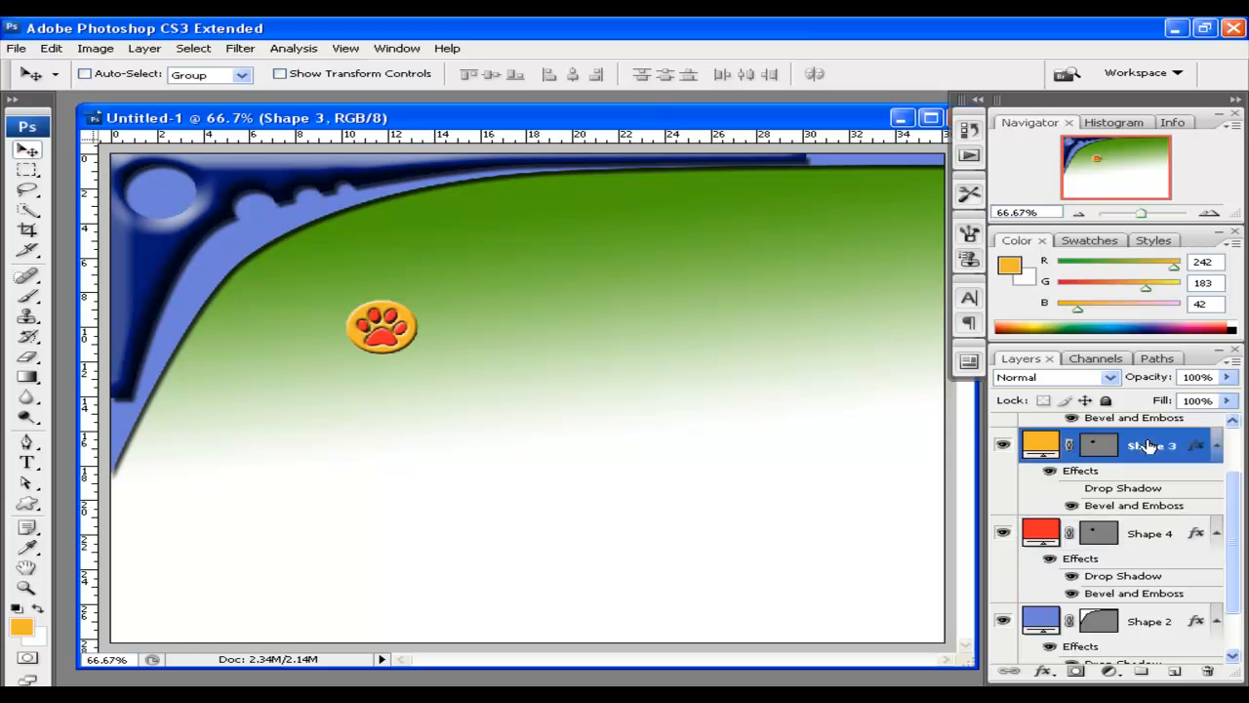
left_click(1150, 537, "shift")
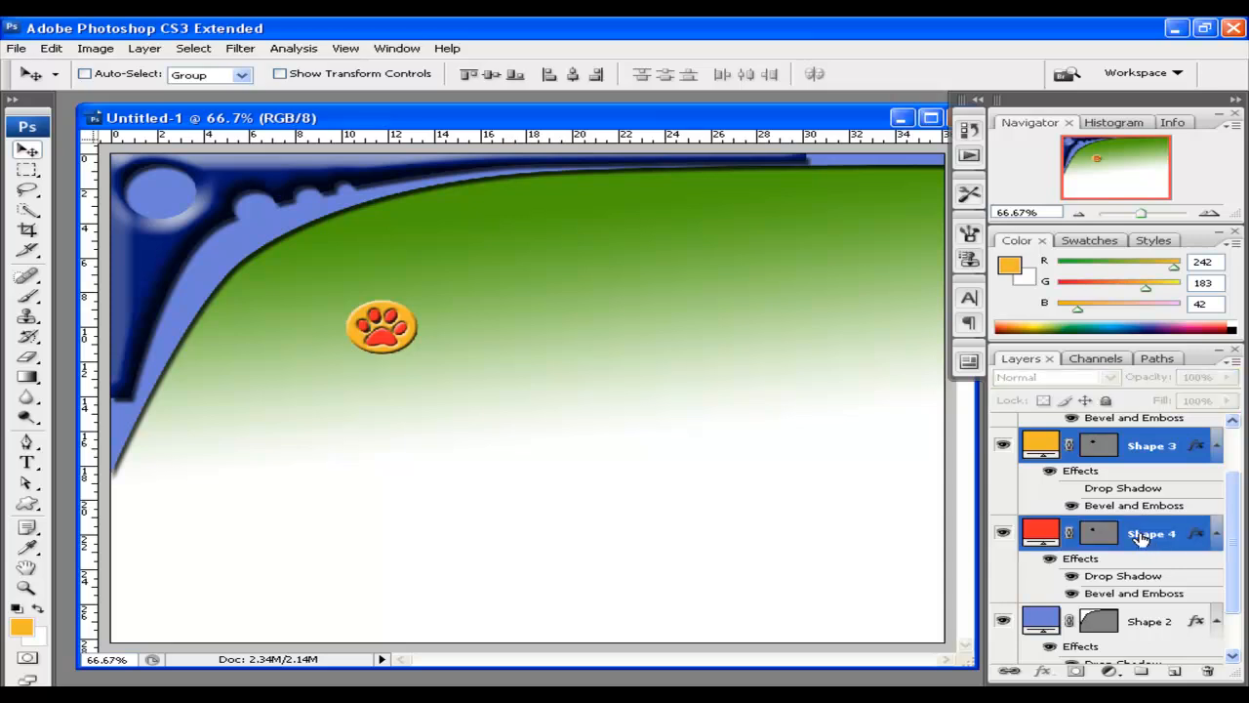
Group Shape 3 and Shape 4 as 'Logo' and drag the paw logo into the swoosh's top-left circle
key("ctrl+g")
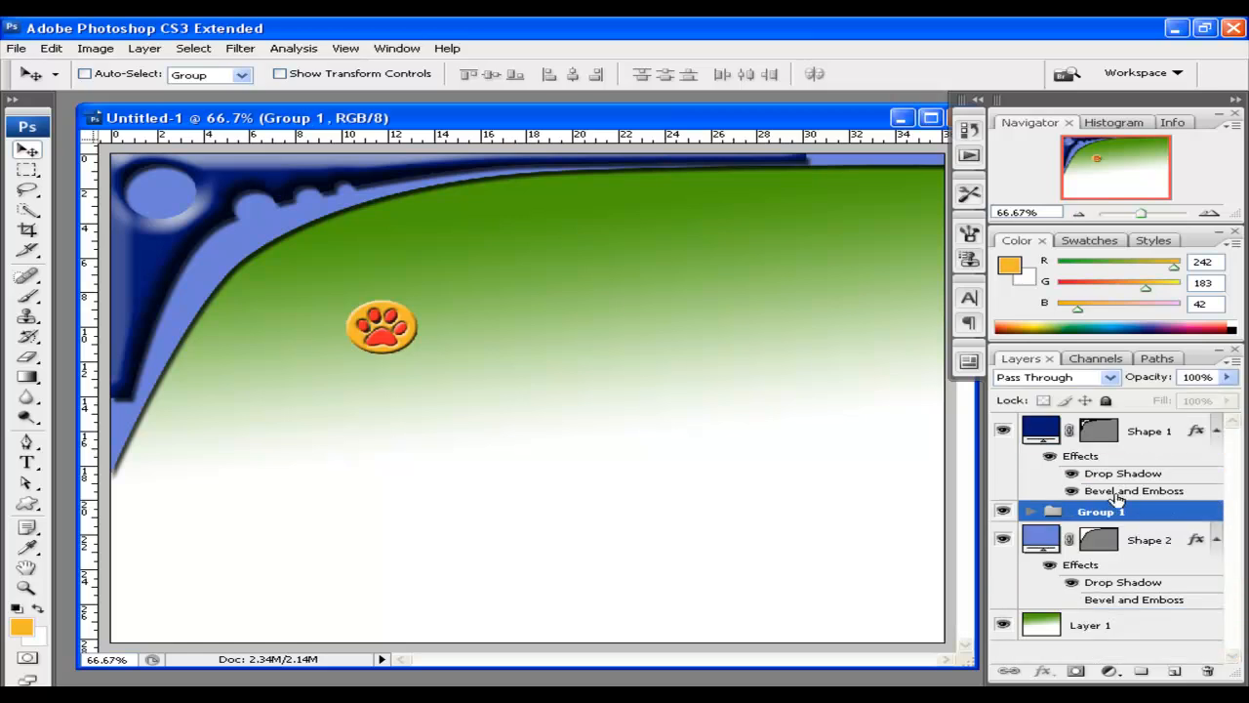
left_click(1031, 512)
double_click(1105, 511)
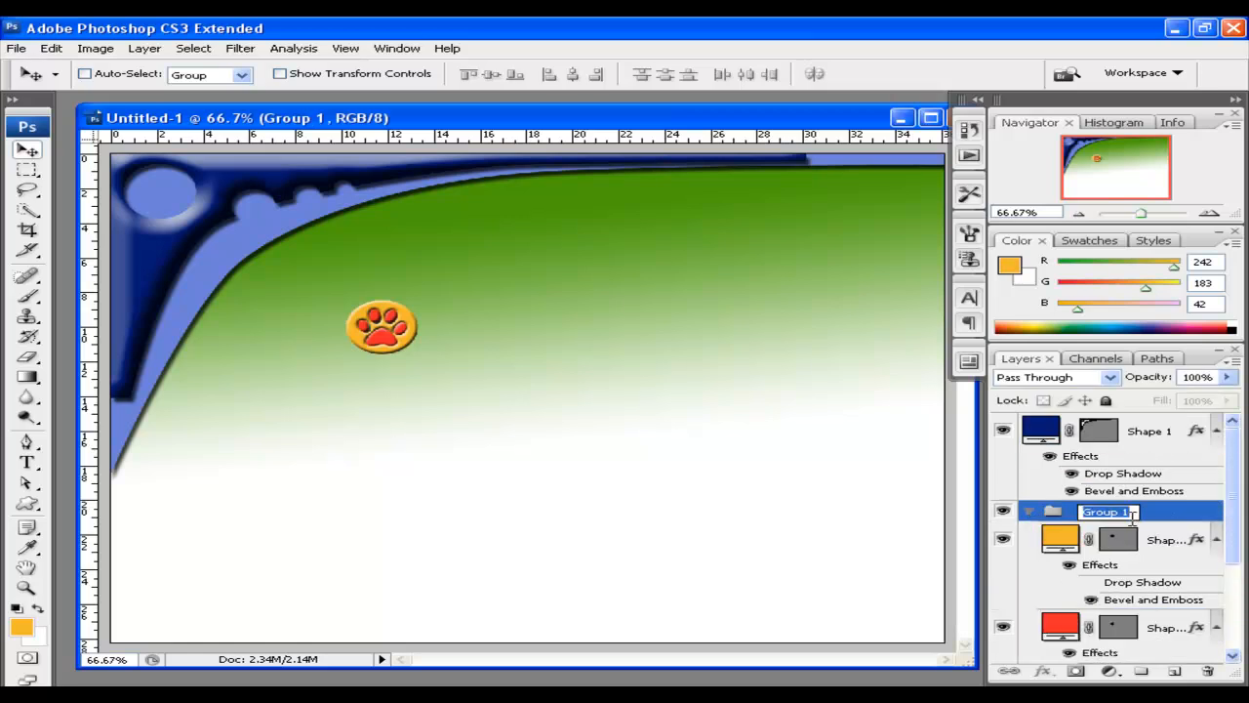
type("Logo")
key("Return")
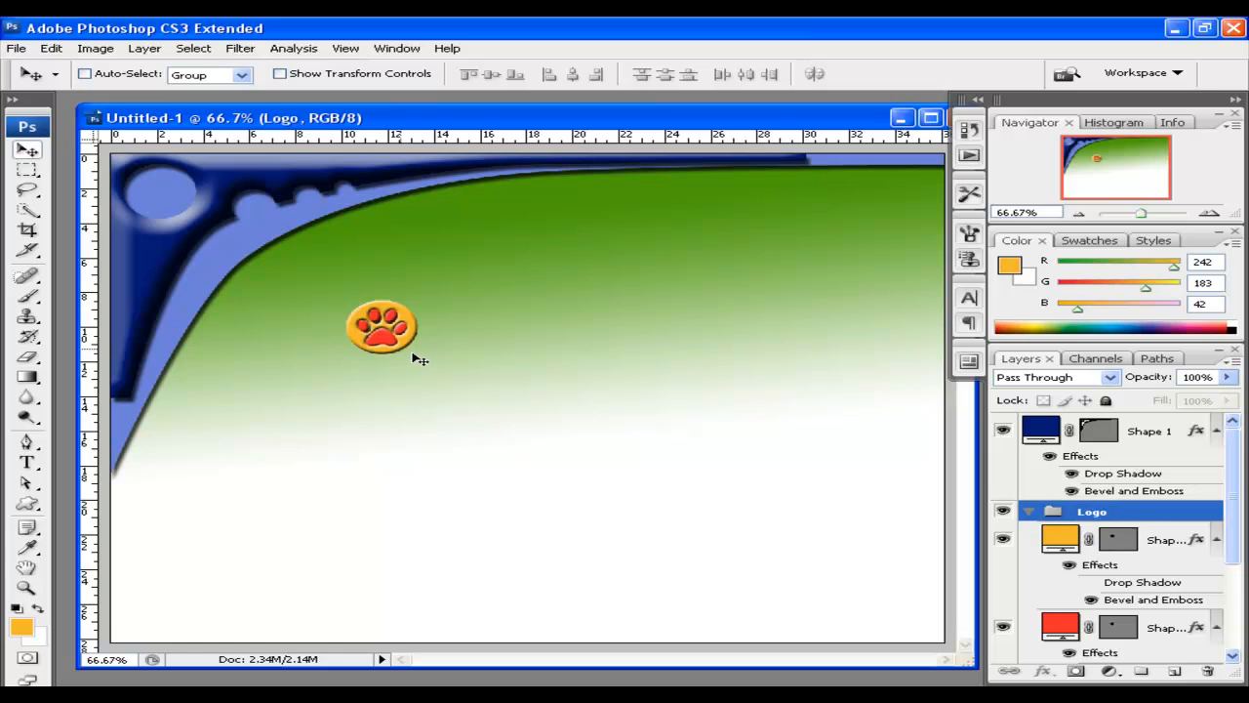
left_click_drag(373, 335, 163, 202)
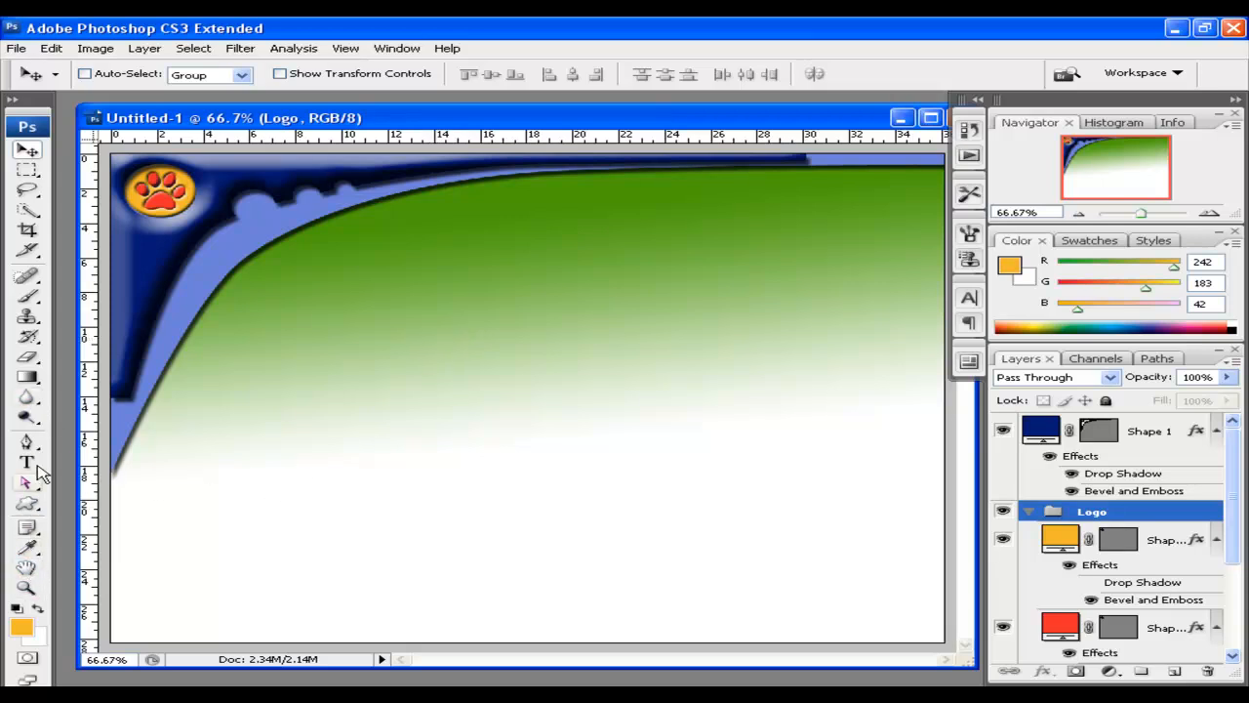
Draw an orange circle beside the paw logo, place its layer above Shape 2, and reposition it
left_click(28, 504)
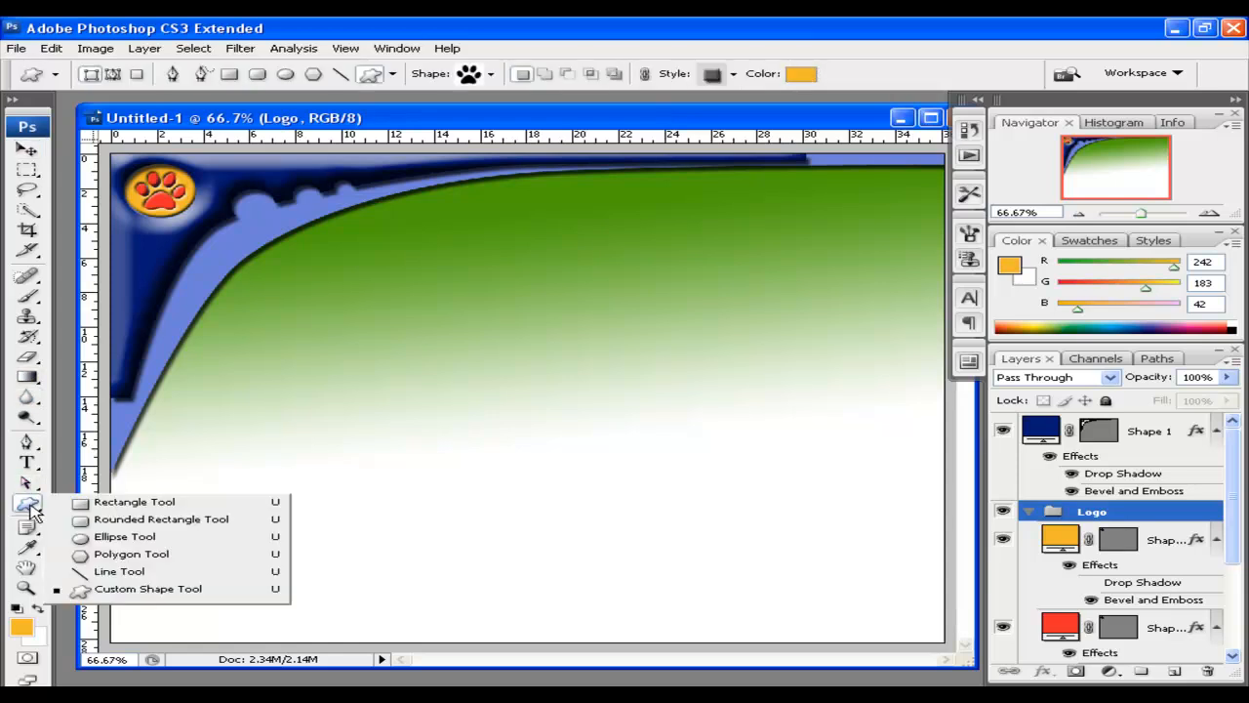
left_click(98, 537)
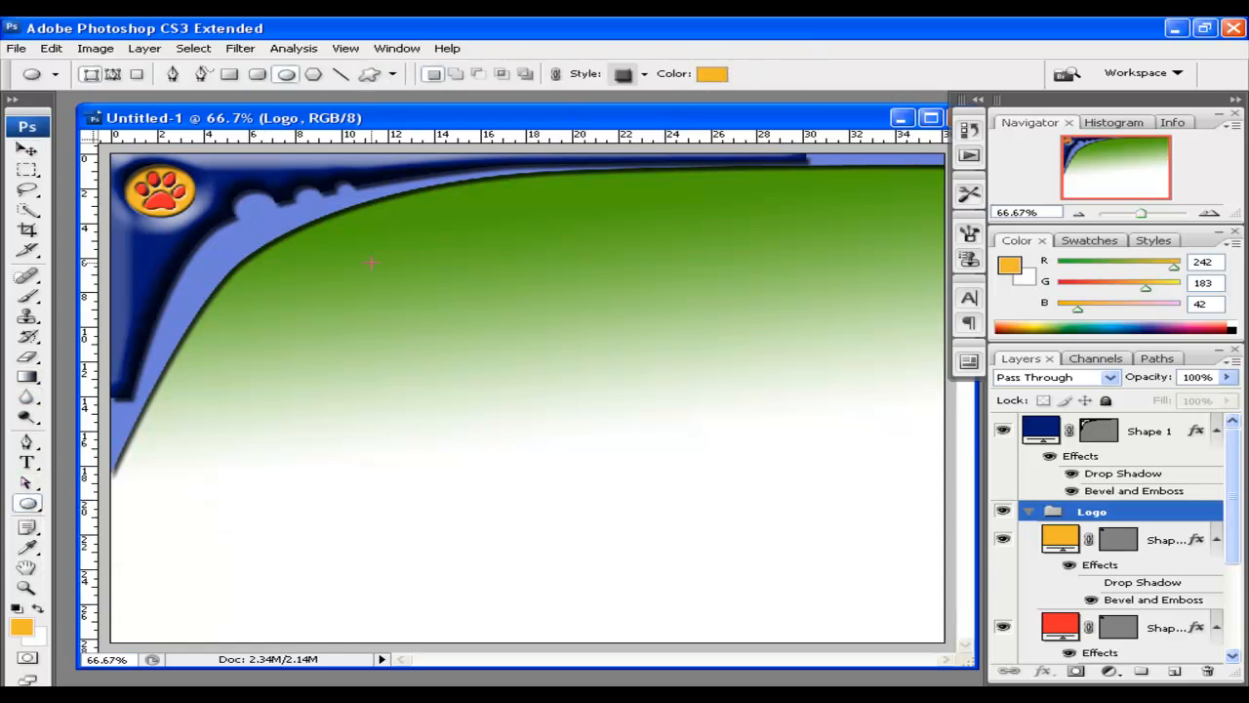
left_click_drag(1229, 474, 1229, 556)
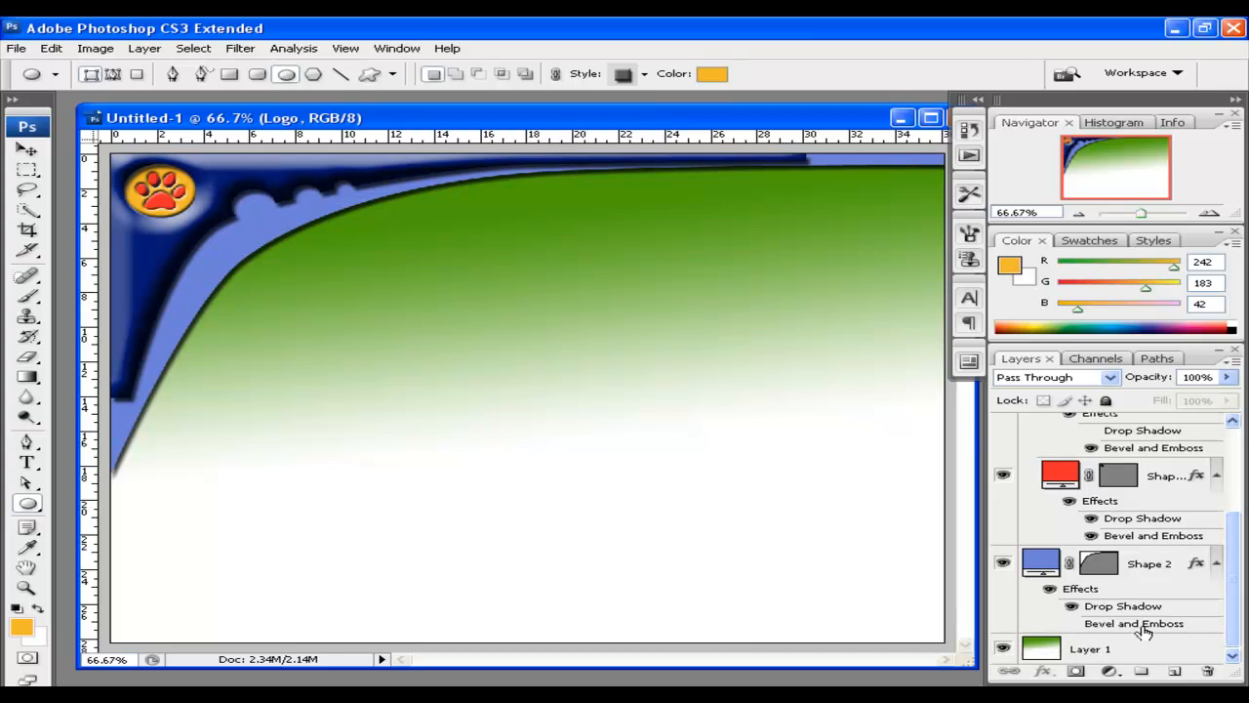
left_click(1098, 646)
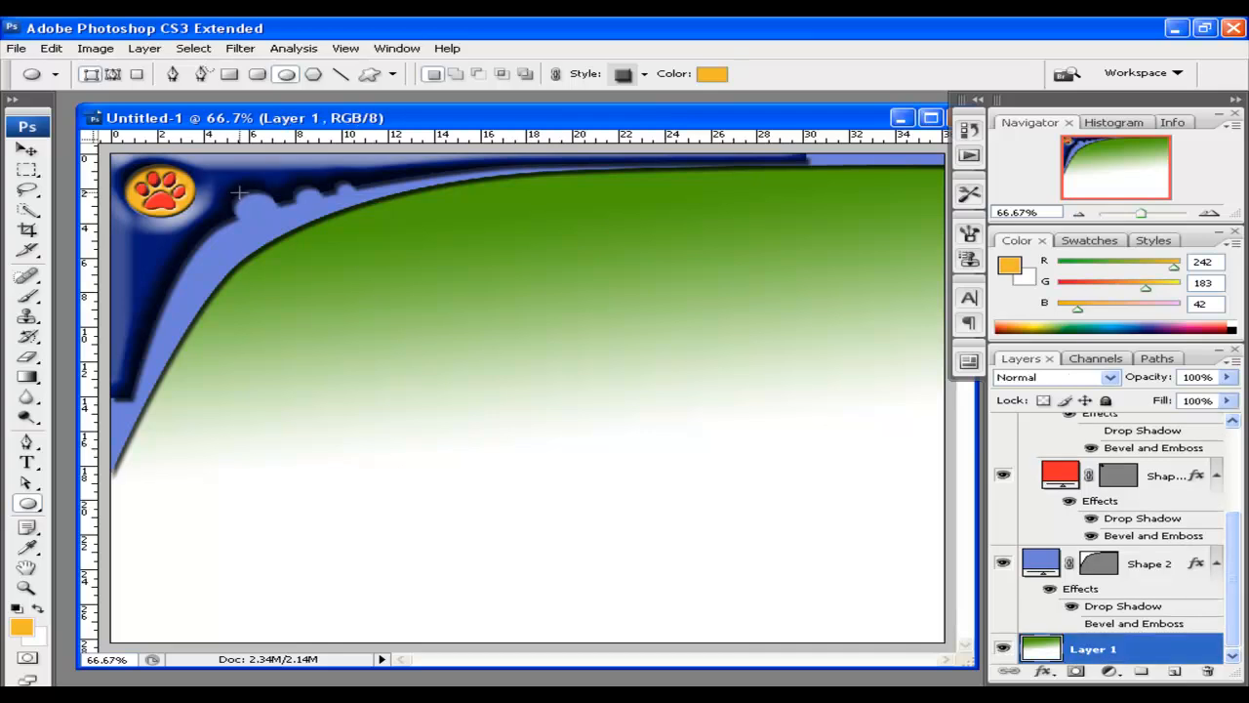
left_click_drag(249, 207, 280, 222)
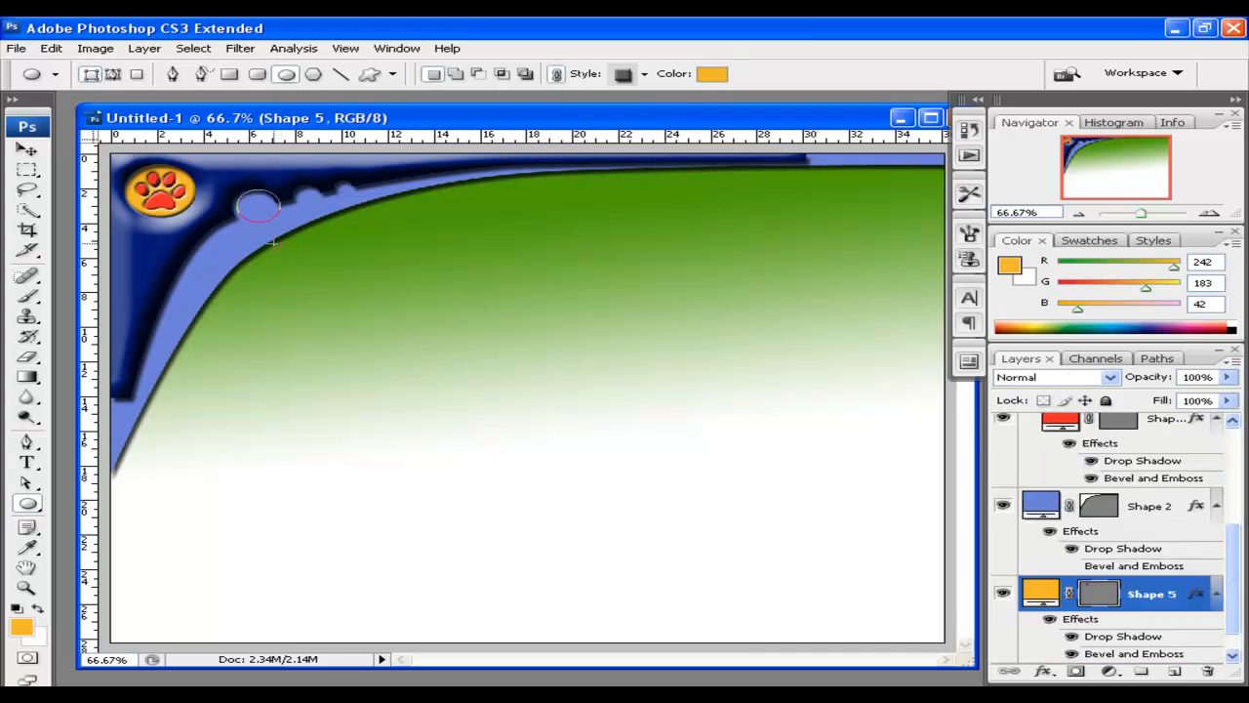
left_click_drag(1142, 597, 1144, 503)
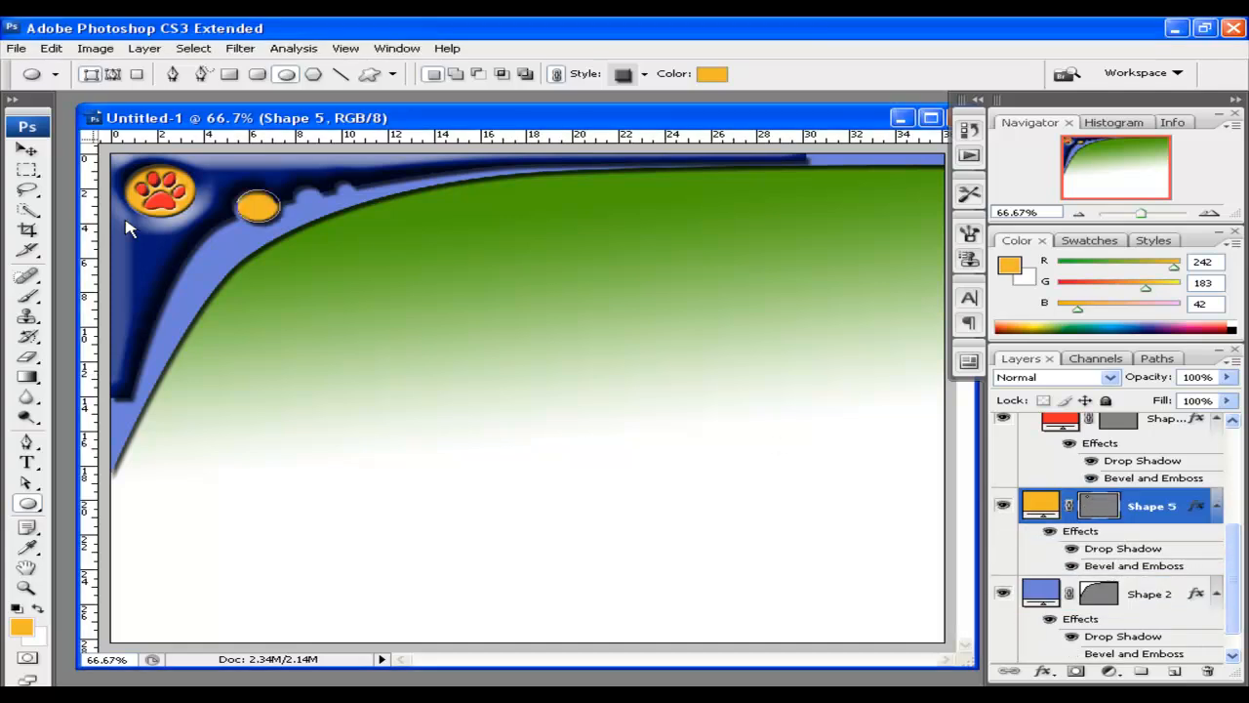
left_click(25, 152)
left_click_drag(259, 208, 414, 290)
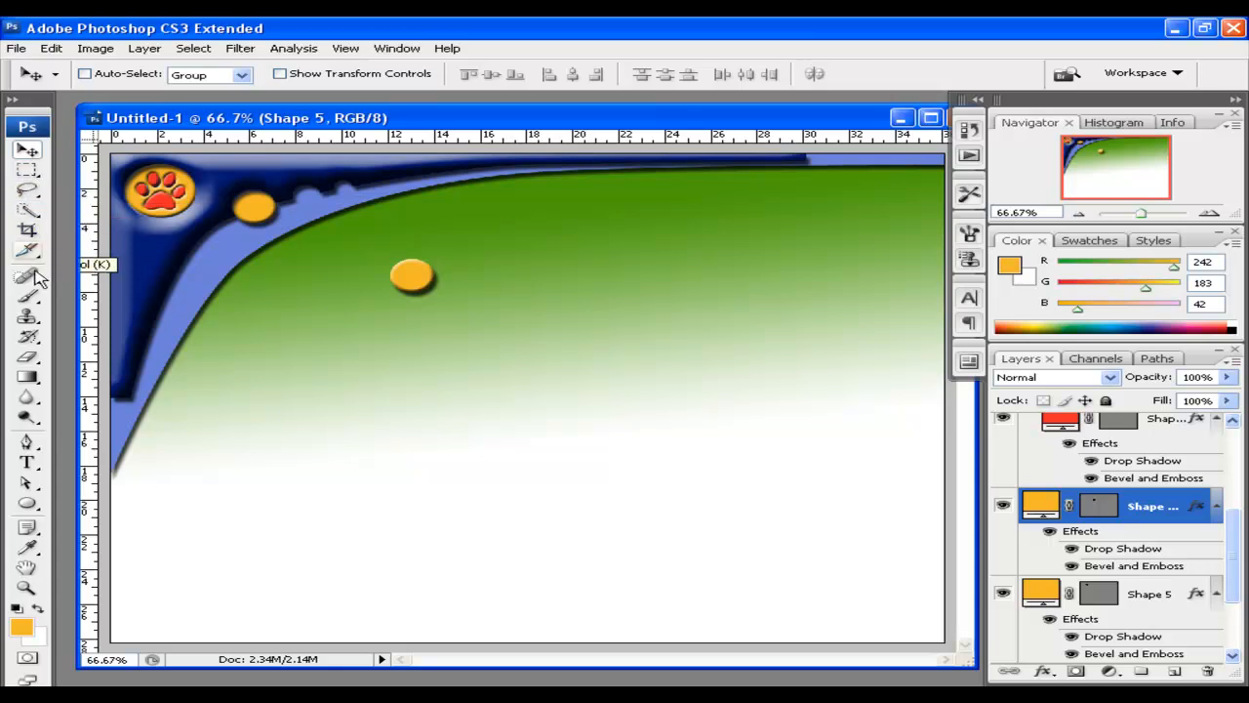
Scale the copied orange circle to 75% and move it down-right onto the green area
left_click_drag(415, 292, 414, 307)
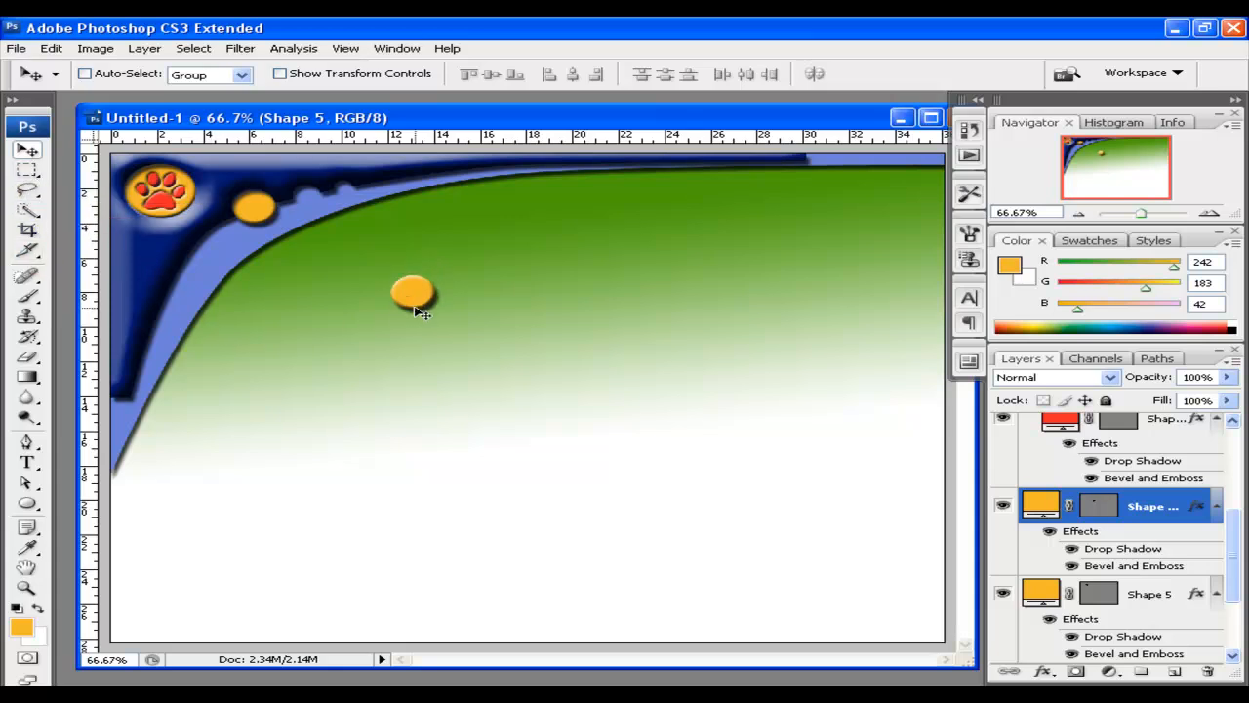
key("ctrl+t")
left_click_drag(435, 312, 427, 302)
left_click(27, 150)
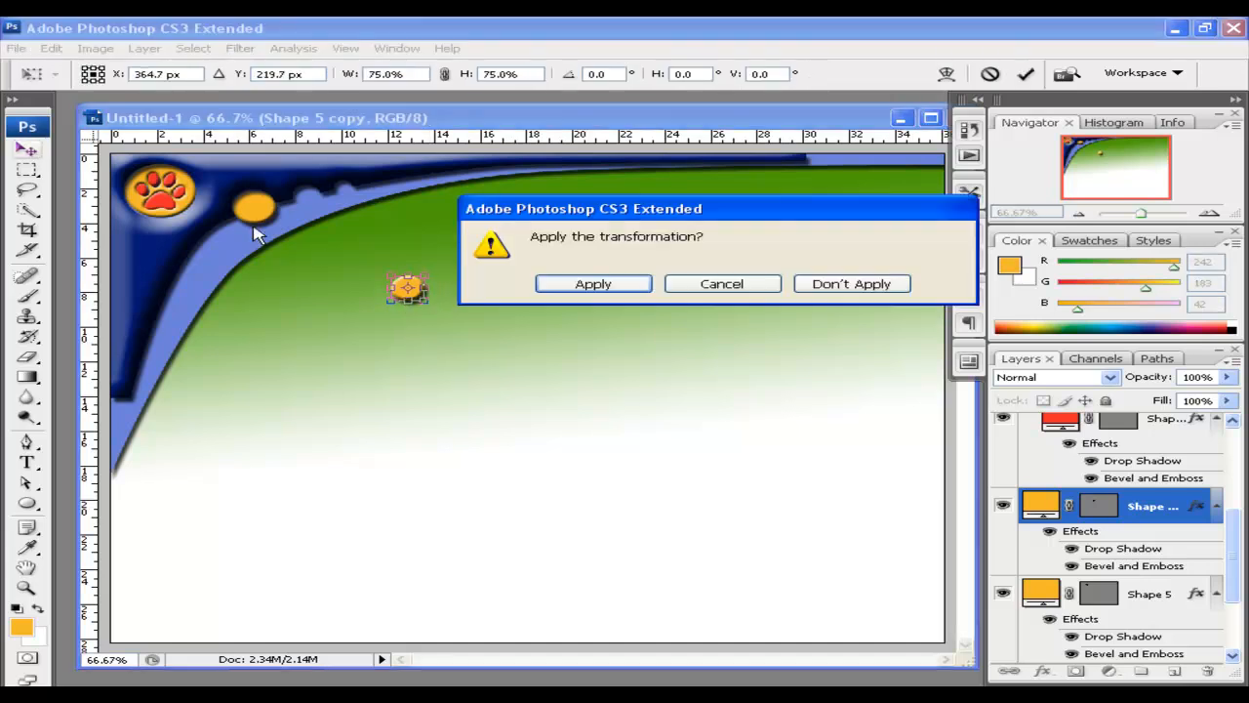
left_click(586, 284)
left_click_drag(303, 212, 302, 201)
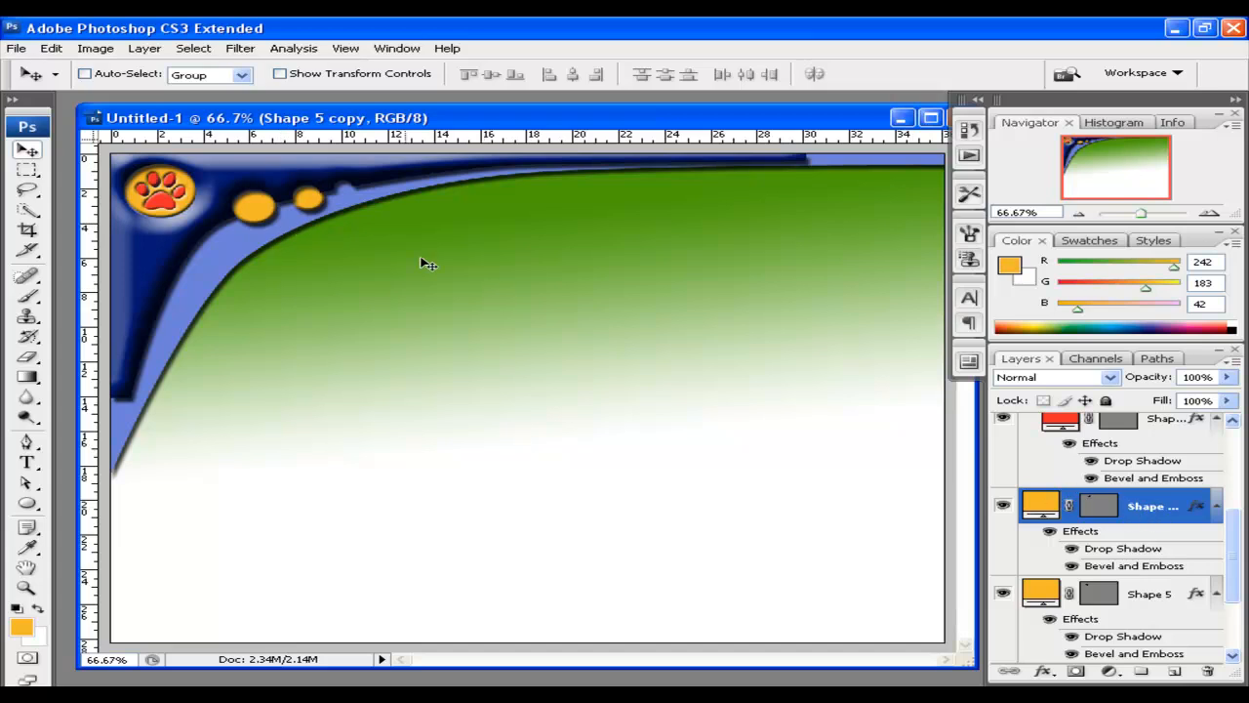
left_click_drag(320, 203, 485, 277)
Delete the leftover extra circle layers, including Shape 5 copy 2
left_click_drag(1231, 515, 1234, 564)
left_click(1157, 546, "shift")
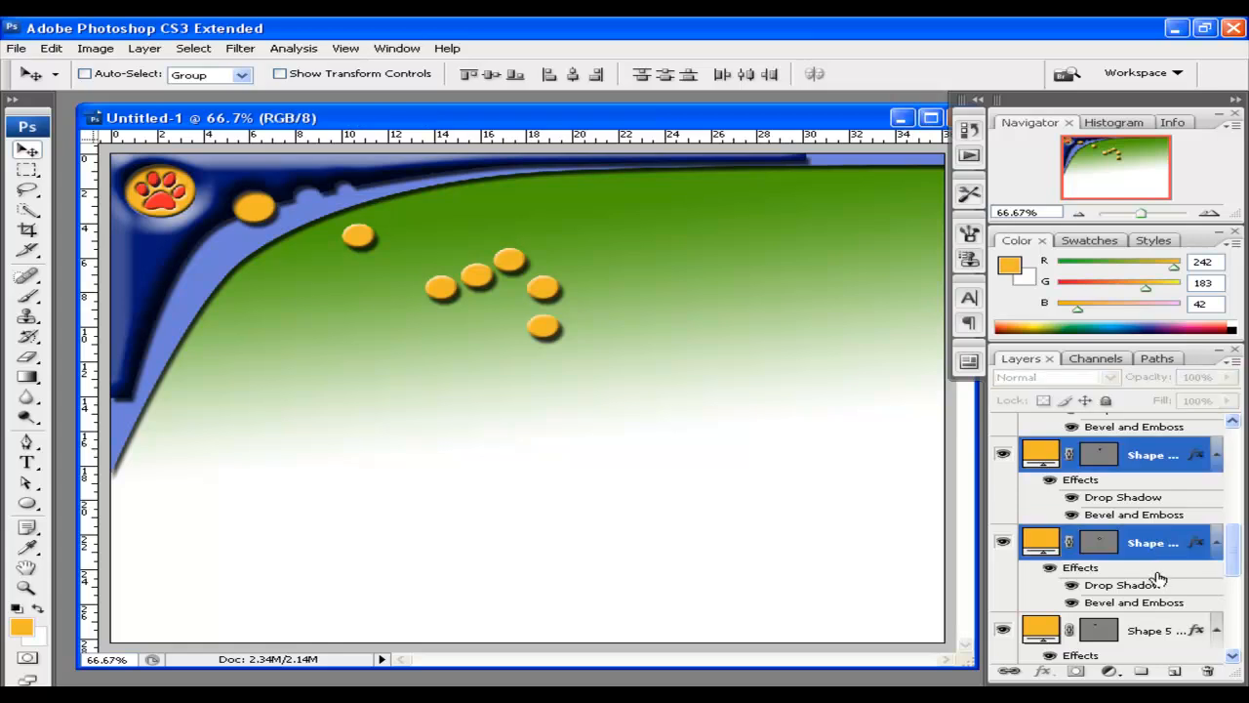
left_click(1210, 669)
left_click(576, 284)
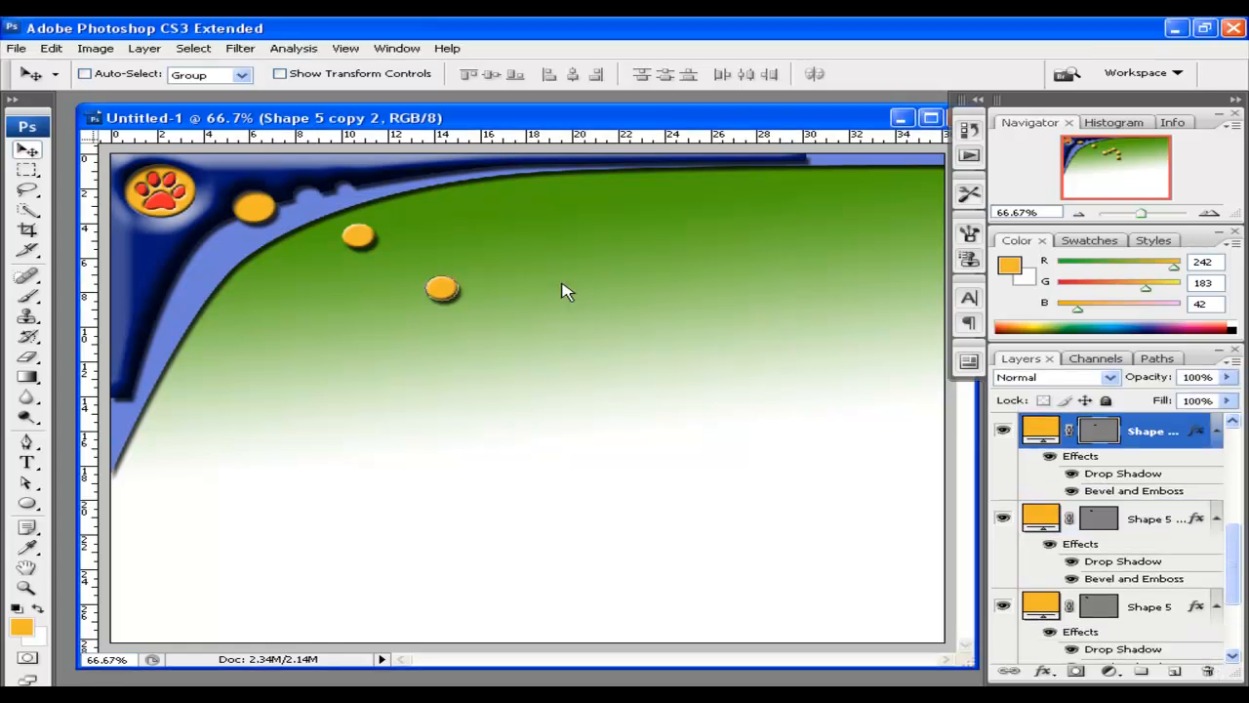
left_click(1207, 672)
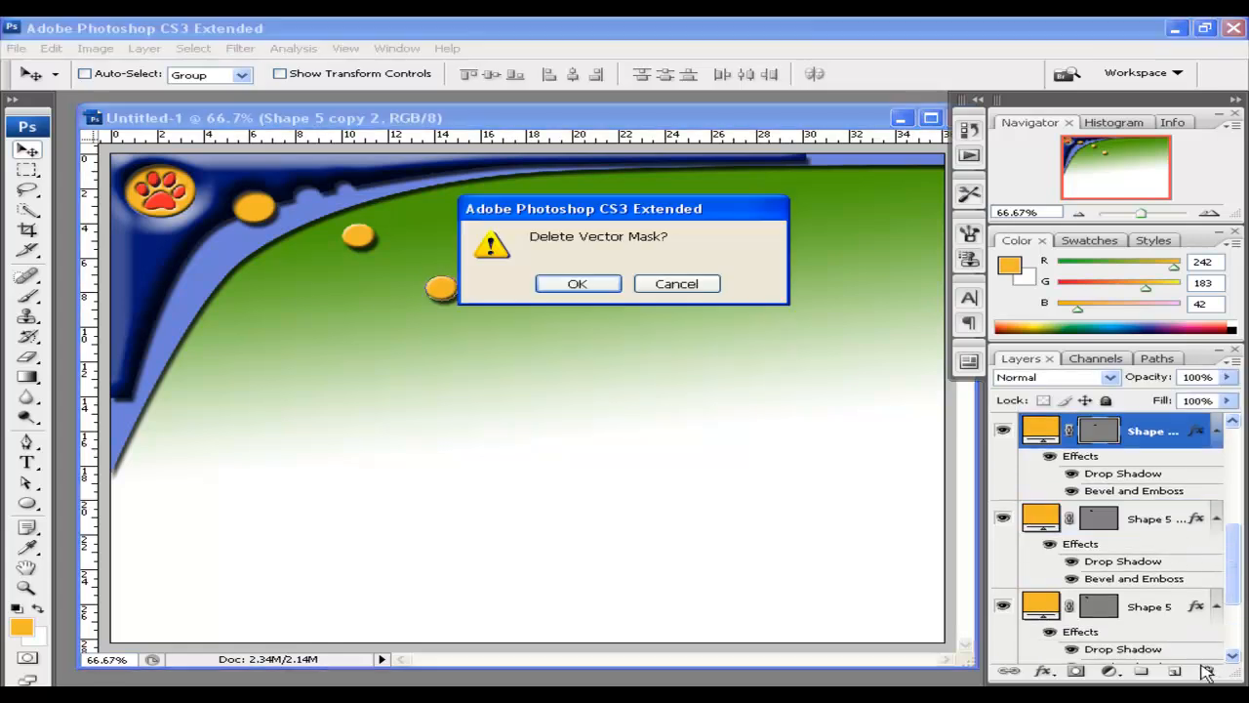
left_click(574, 285)
left_click(1207, 671)
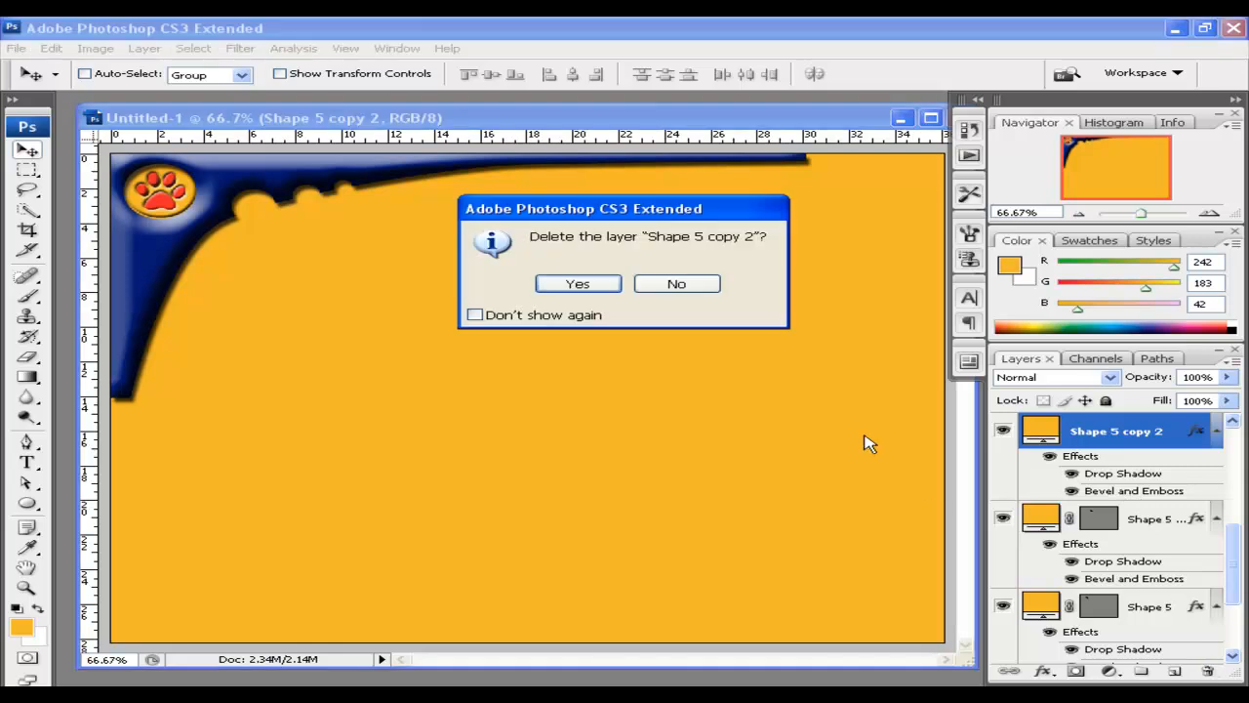
left_click(576, 284)
Place the small dot on the swoosh and add a 57.4% copy to its right
left_click_drag(354, 238, 307, 204)
left_click_drag(311, 207, 357, 200)
key("ctrl+t")
left_click(40, 156)
left_click(608, 284)
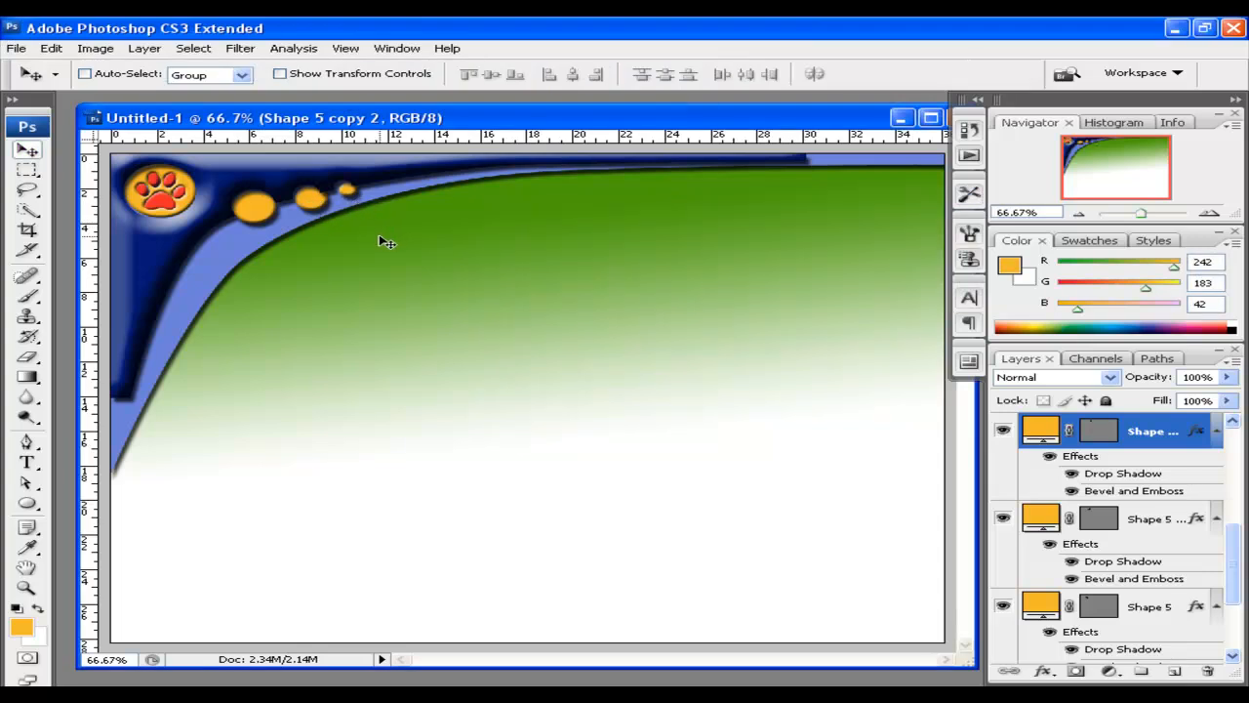
left_click(1152, 518)
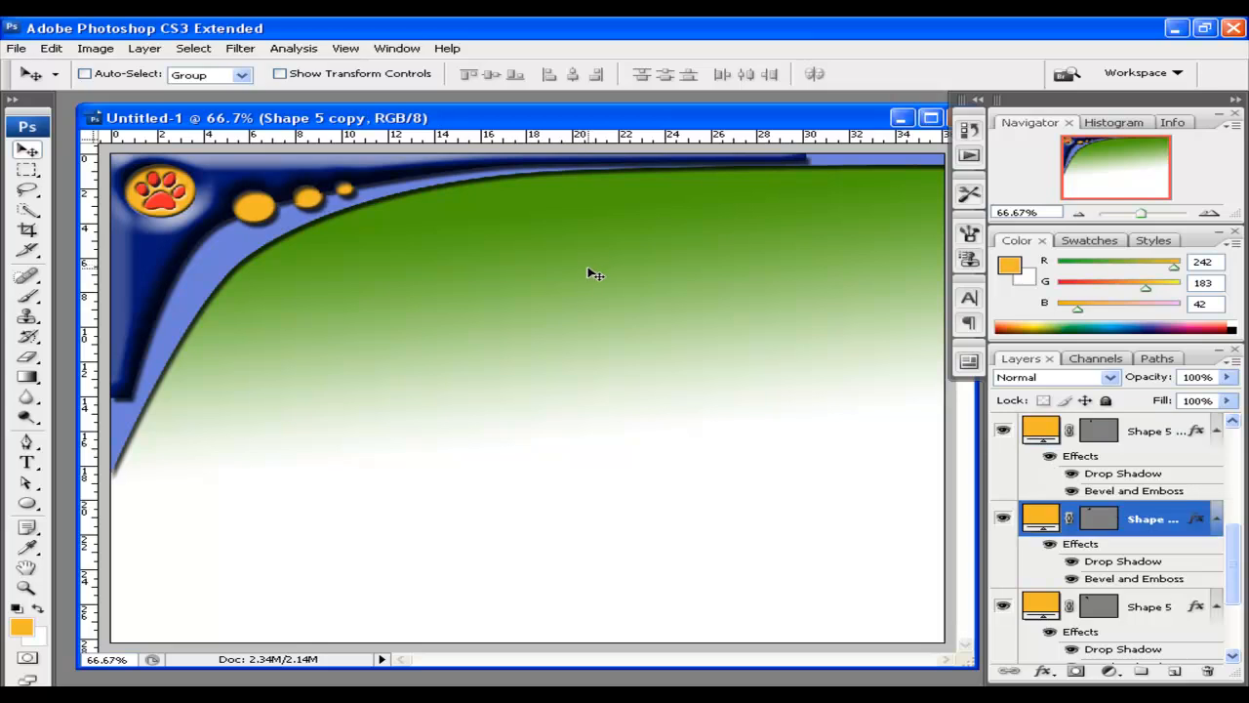
Type the title 'My Website' on the green area and move it up and right
left_click(27, 465)
left_click(304, 318)
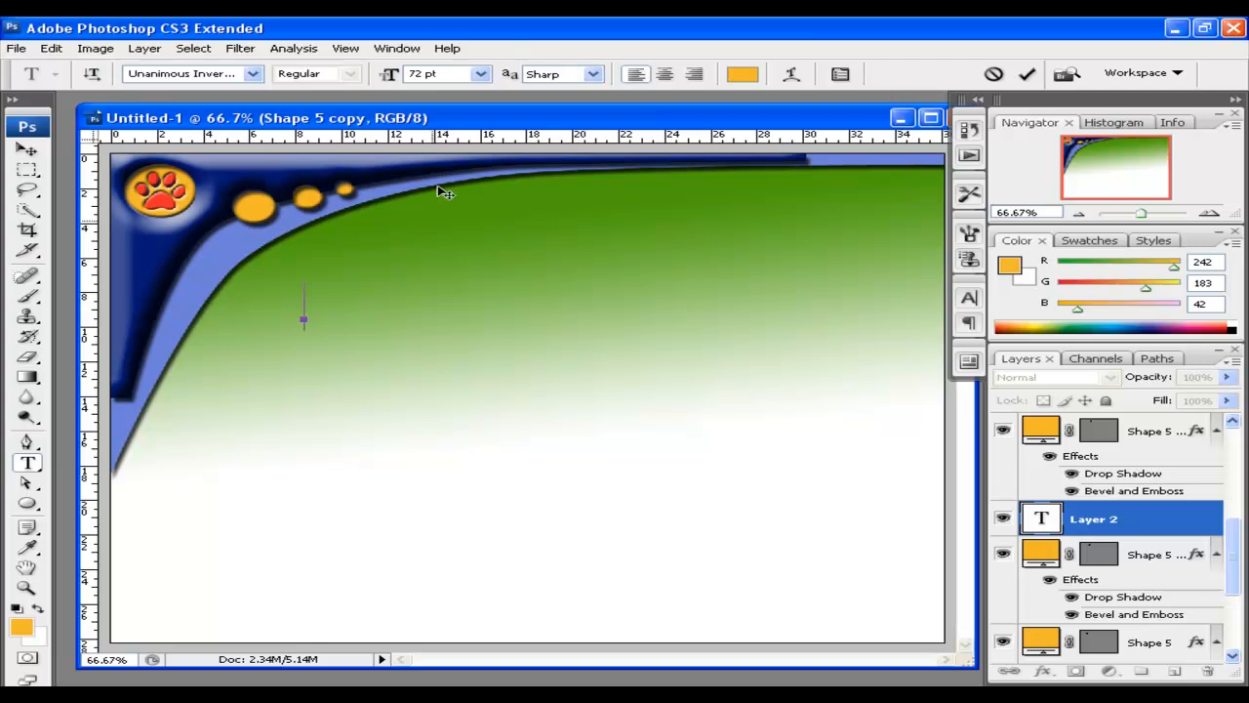
type("My WSeb")
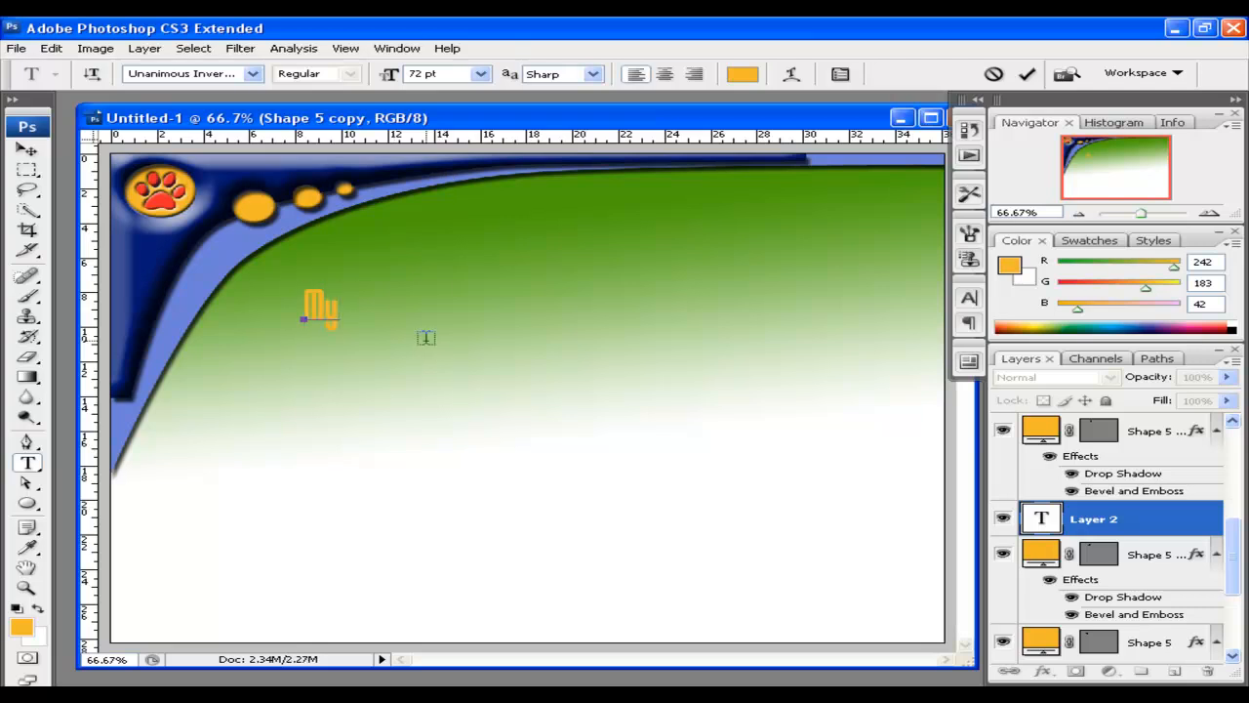
key("BackSpace")
key("BackSpace")
key("BackSpace")
type("ebsite")
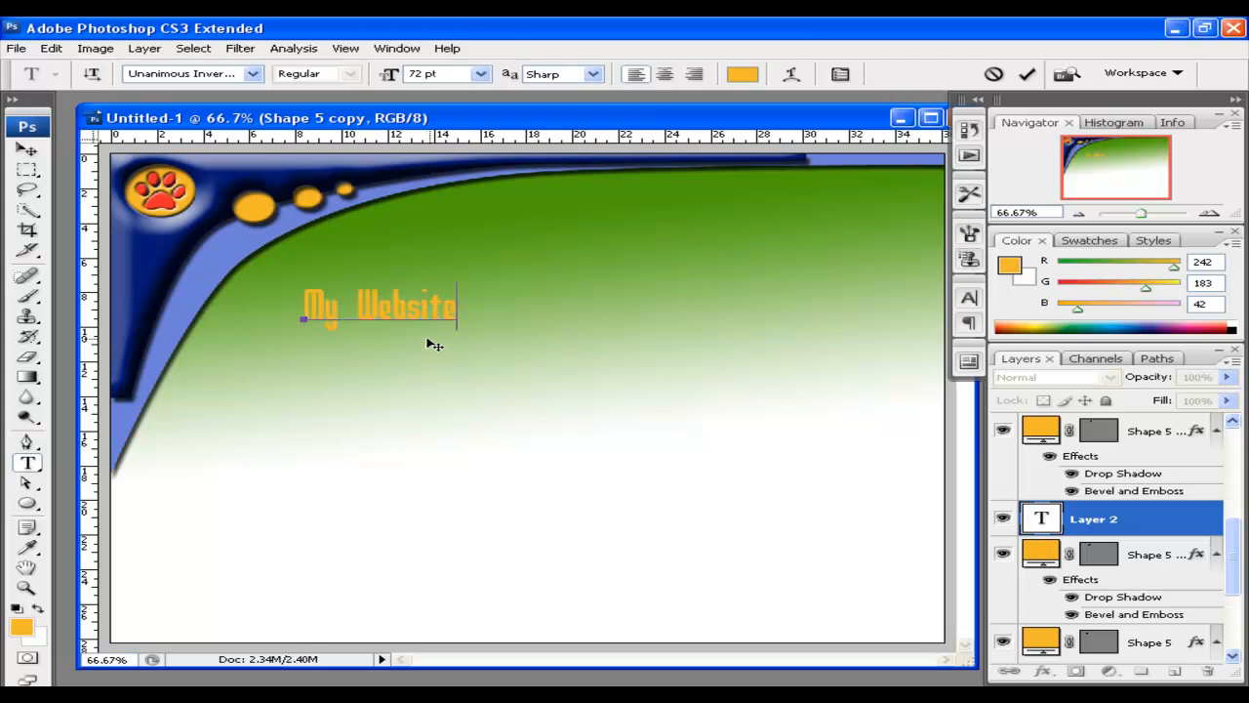
left_click(29, 150)
left_click_drag(395, 314, 500, 242)
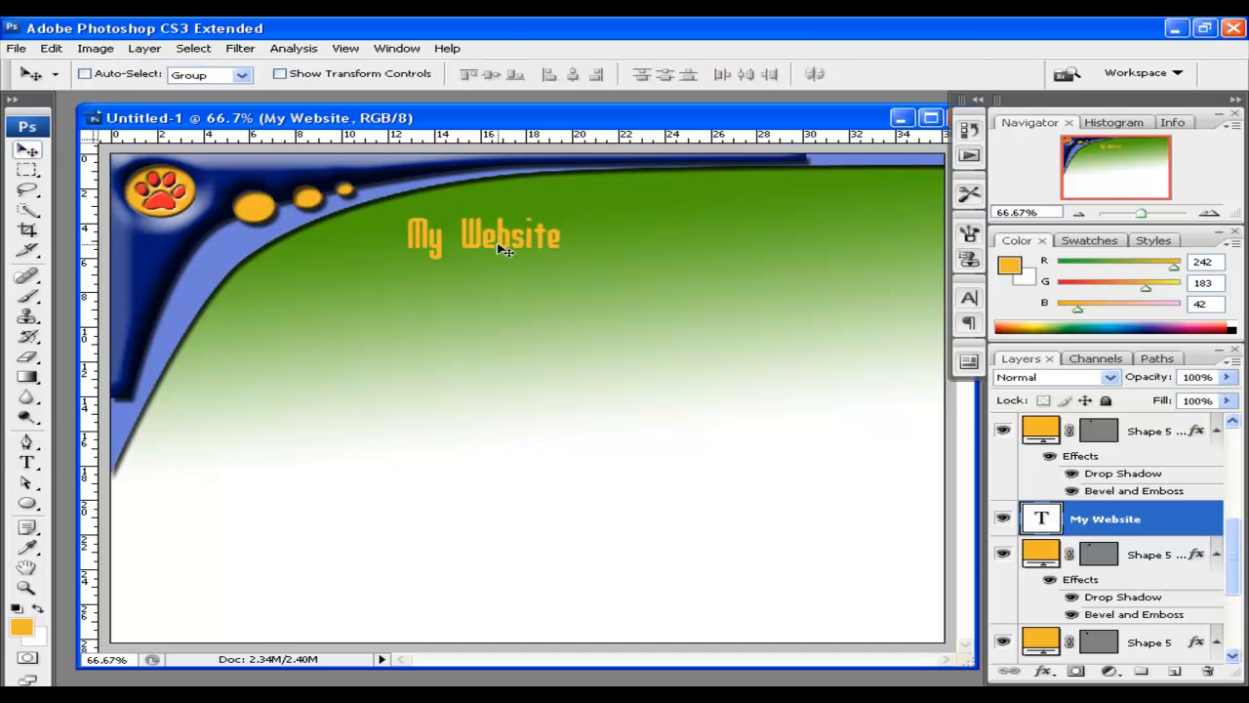
Set the title text to 72 pt in bright green
left_click(28, 462)
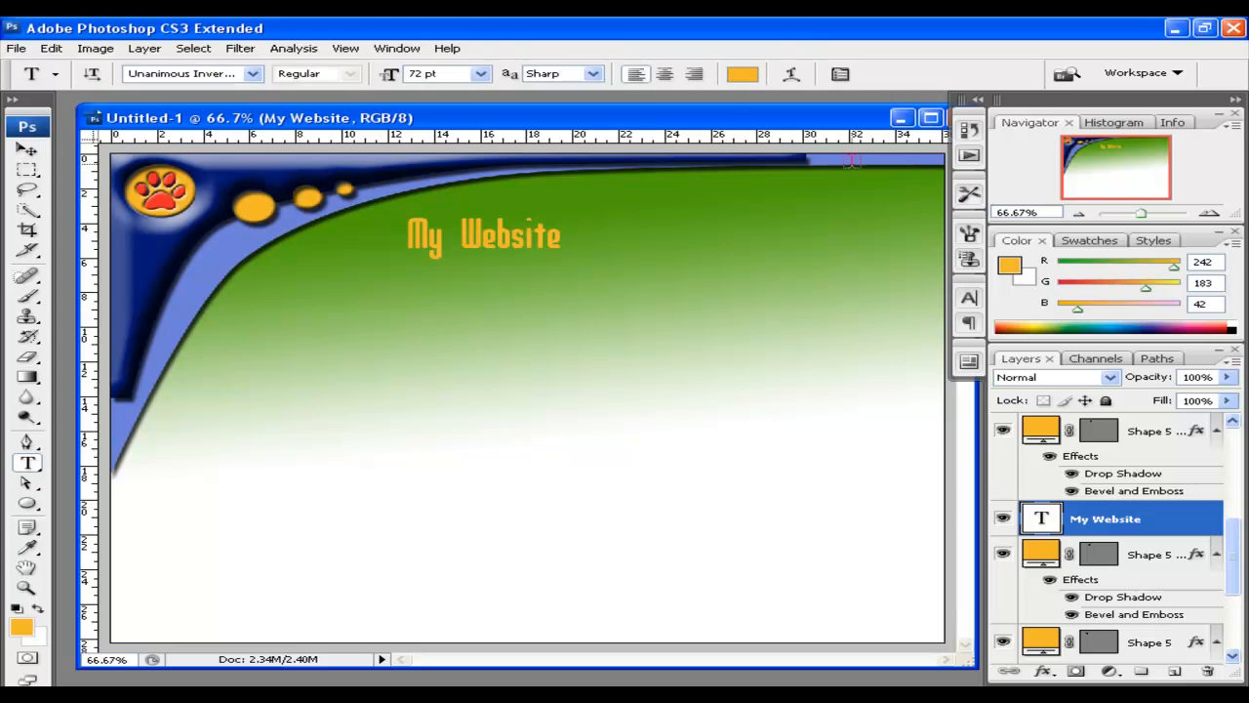
left_click(841, 76)
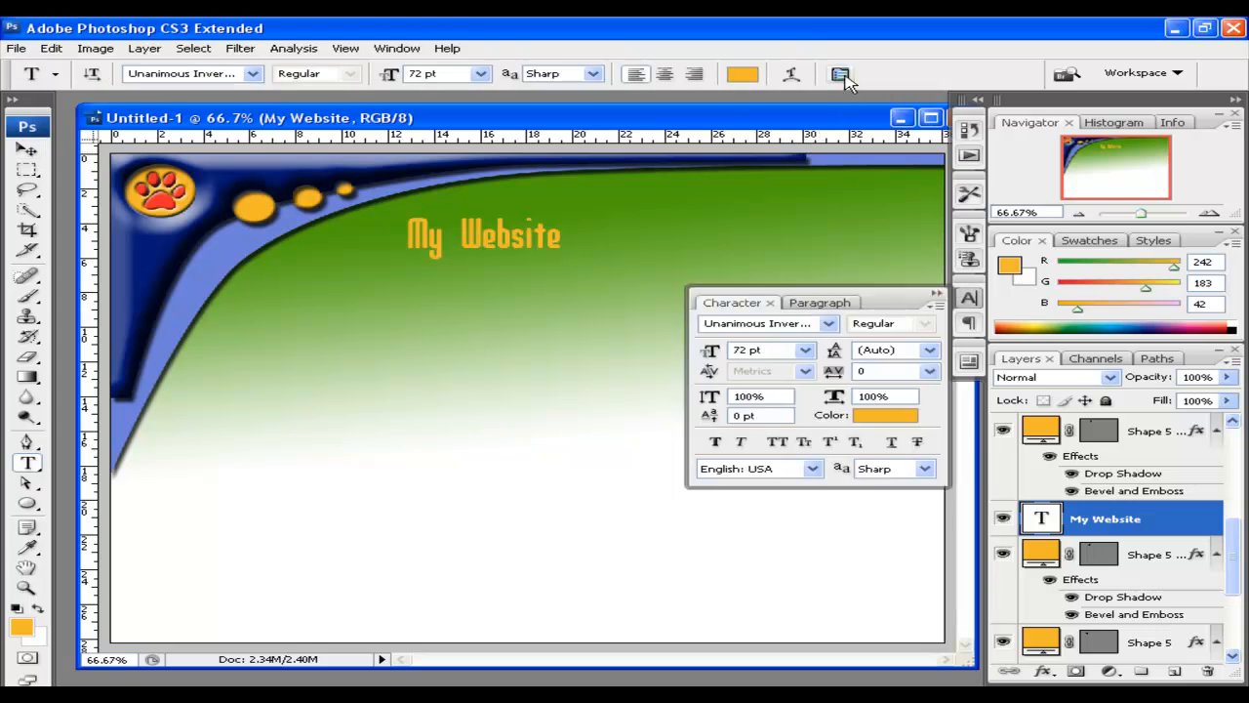
left_click(804, 350)
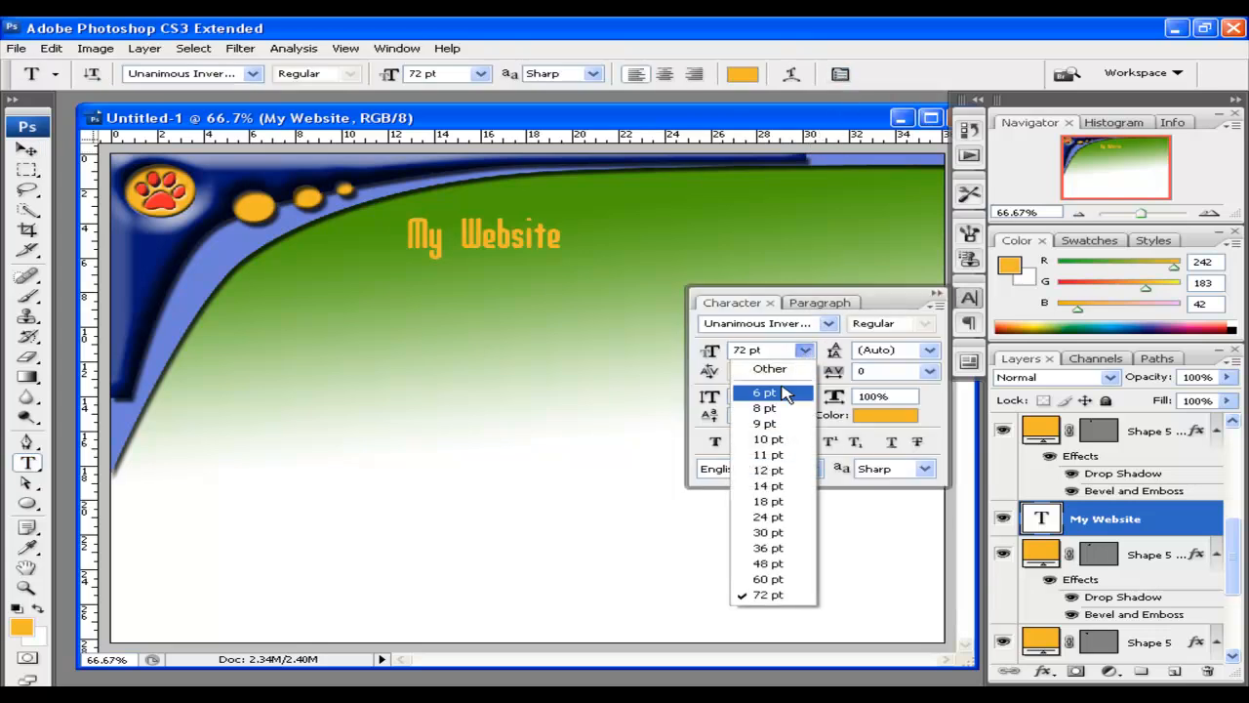
left_click(776, 516)
left_click(804, 352)
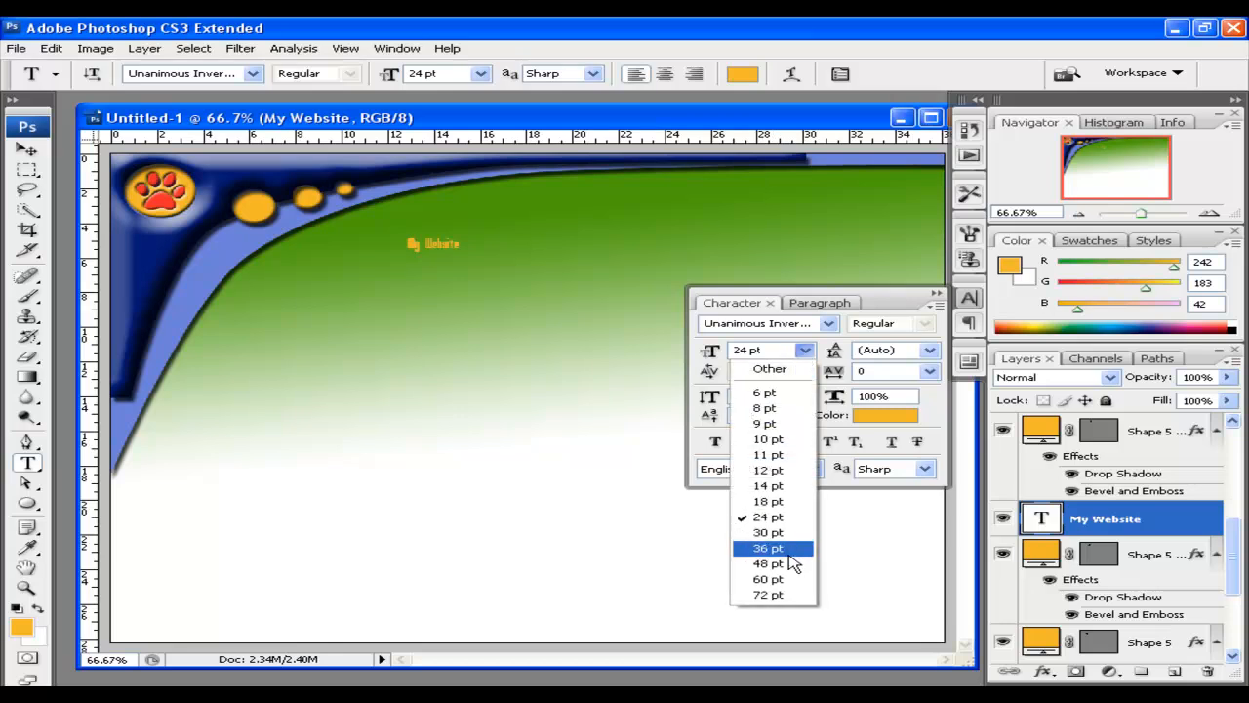
left_click(784, 593)
left_click(891, 423)
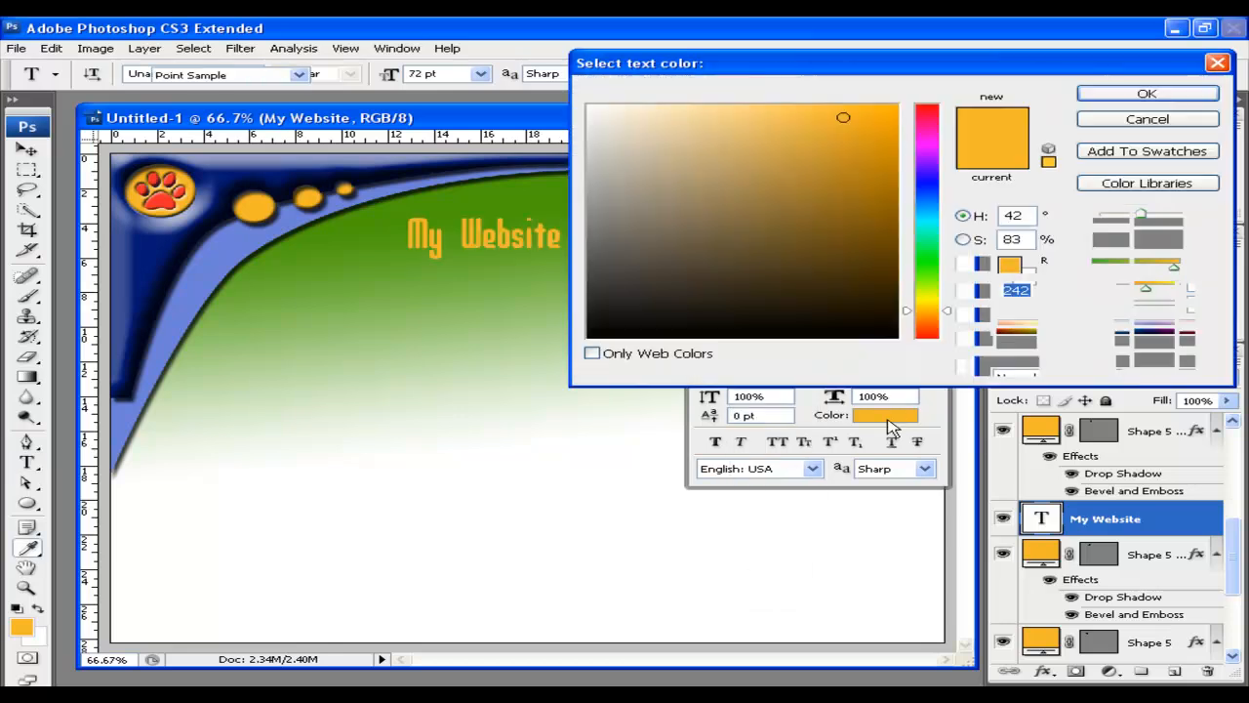
left_click(935, 275)
left_click(859, 145)
left_click(878, 127)
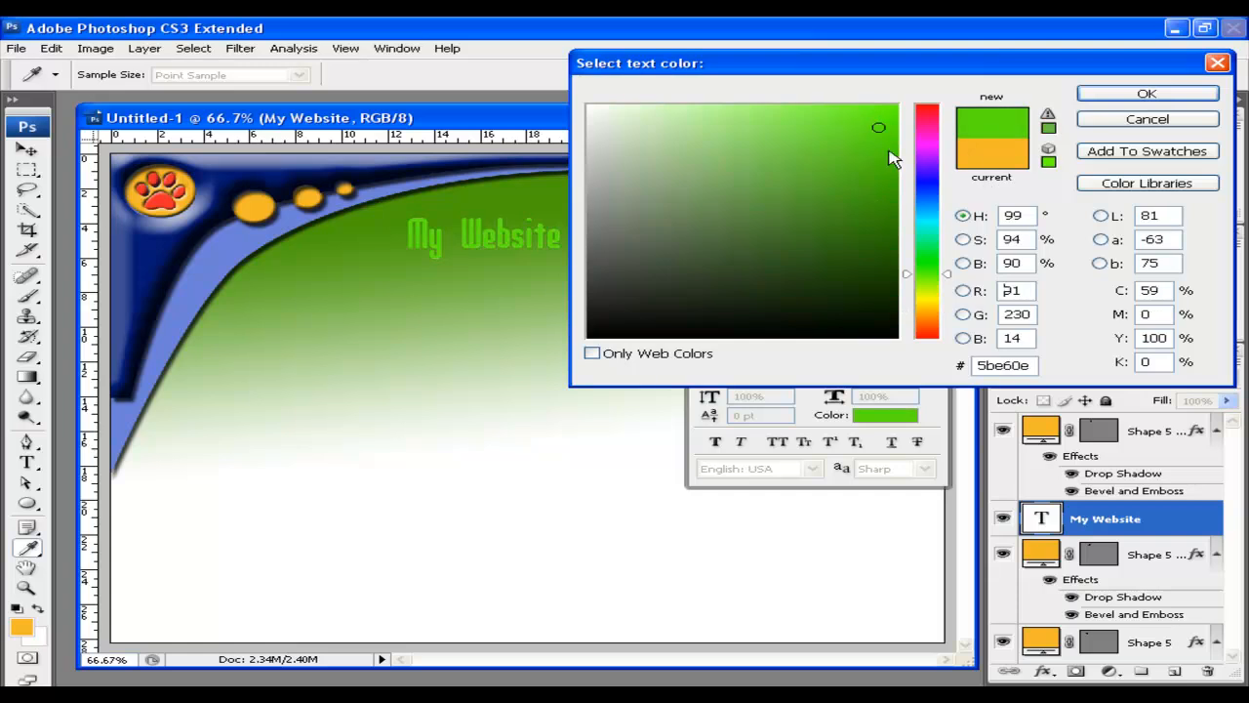
left_click(1132, 93)
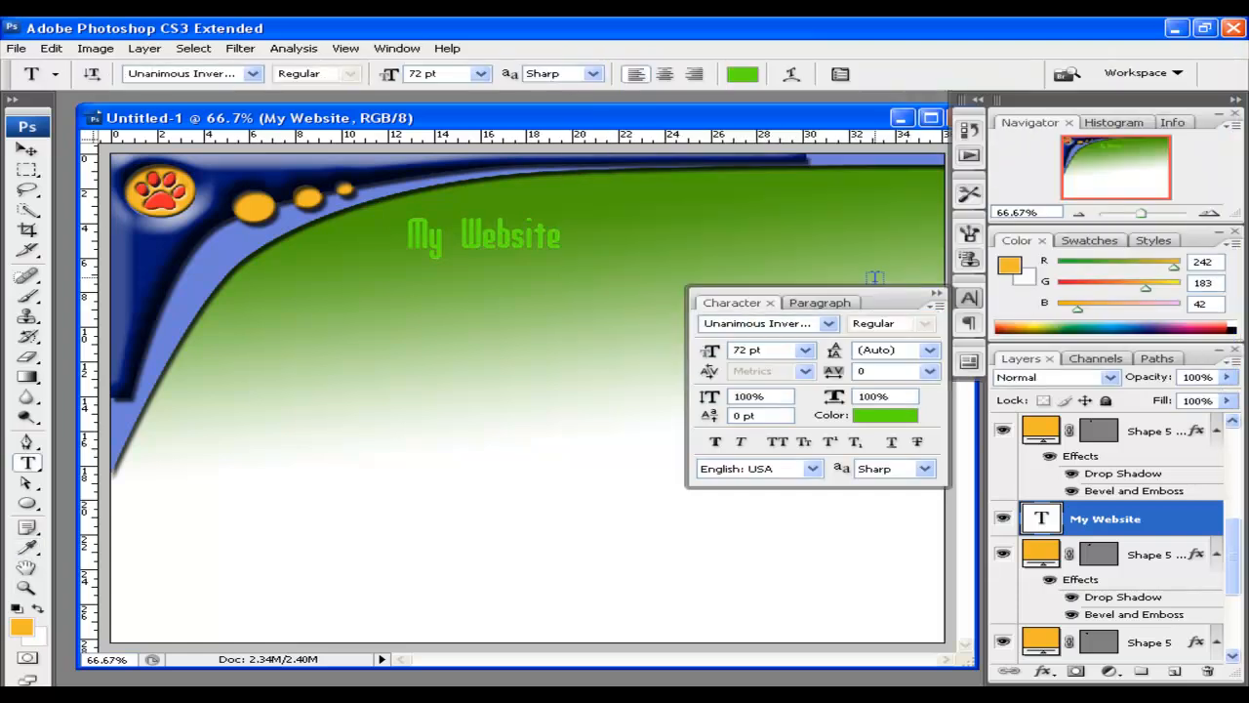
Change the title's font family to Snap ITC
left_click(827, 323)
left_click_drag(1084, 217, 1081, 188)
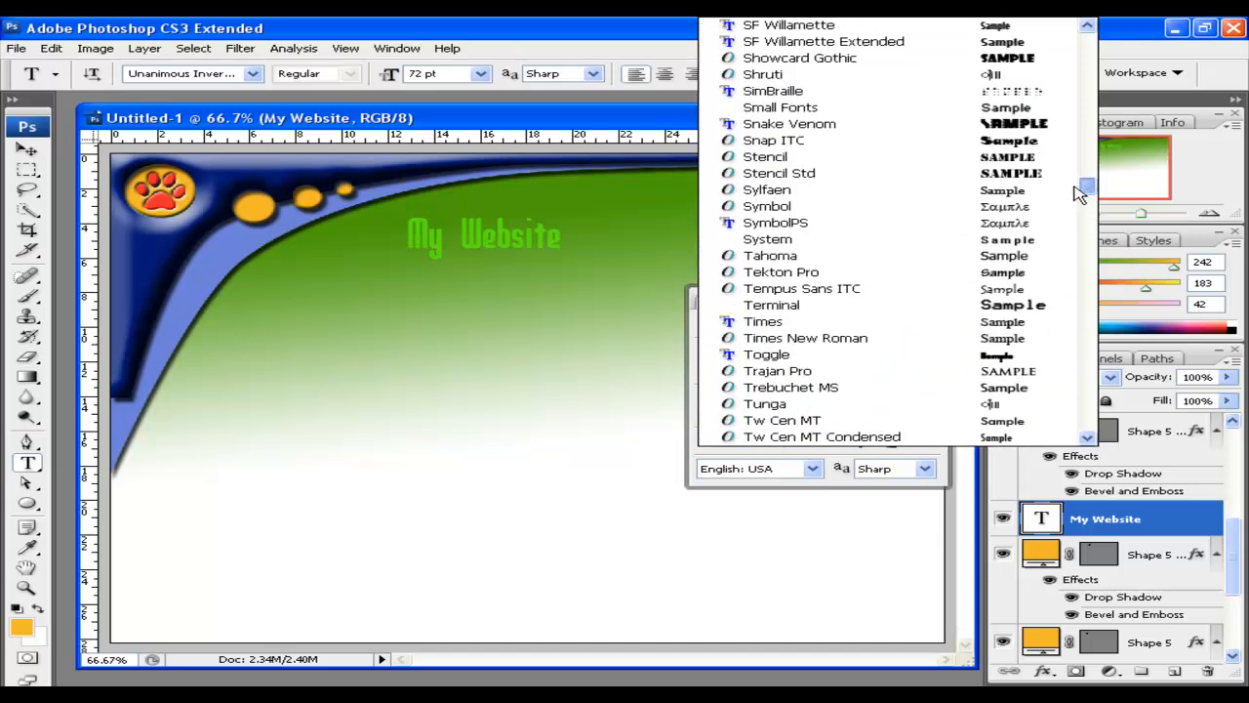
left_click(1045, 146)
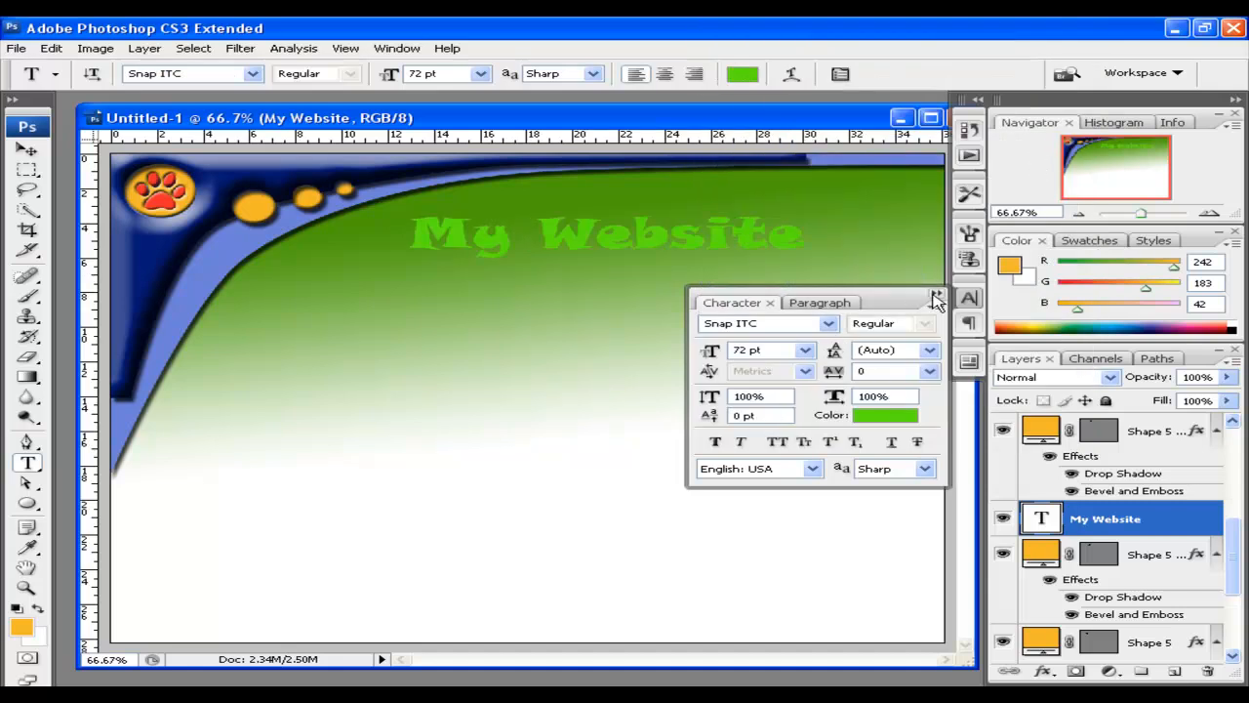
left_click(144, 48)
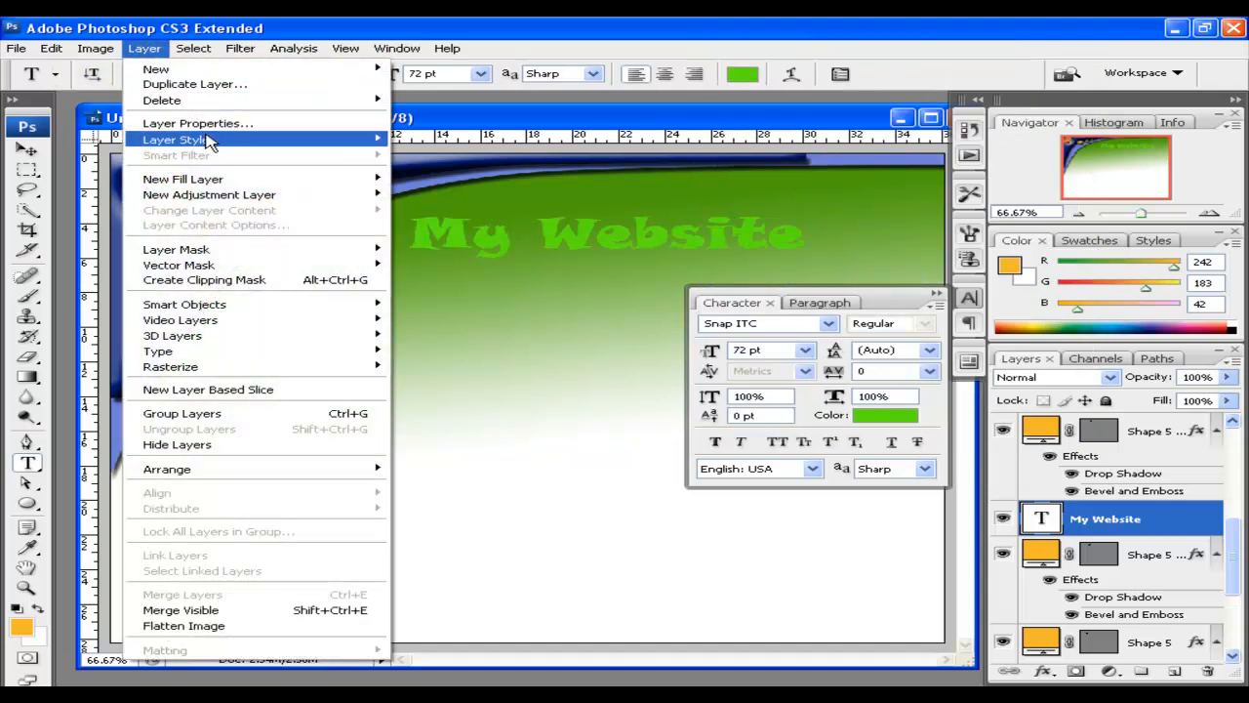
Add a Drop Shadow and a thicker lime-green Stroke to the title
mouse_move(210, 141)
left_click(435, 164)
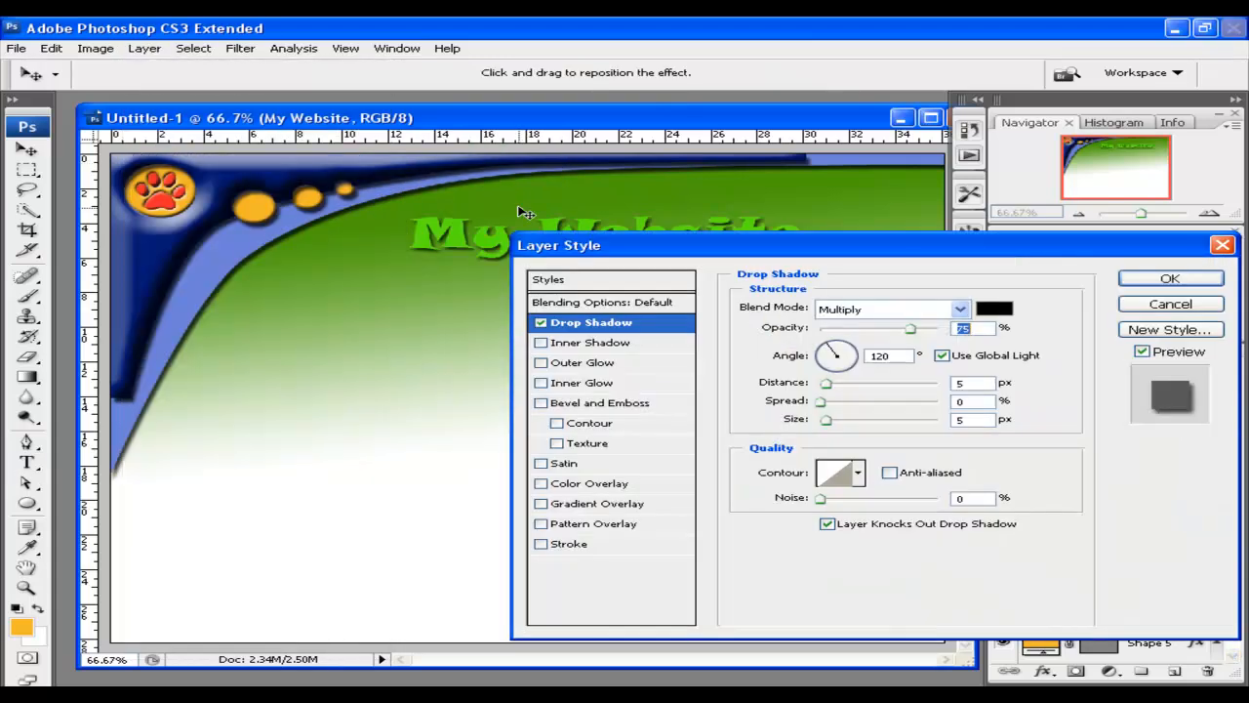
left_click_drag(900, 259, 844, 291)
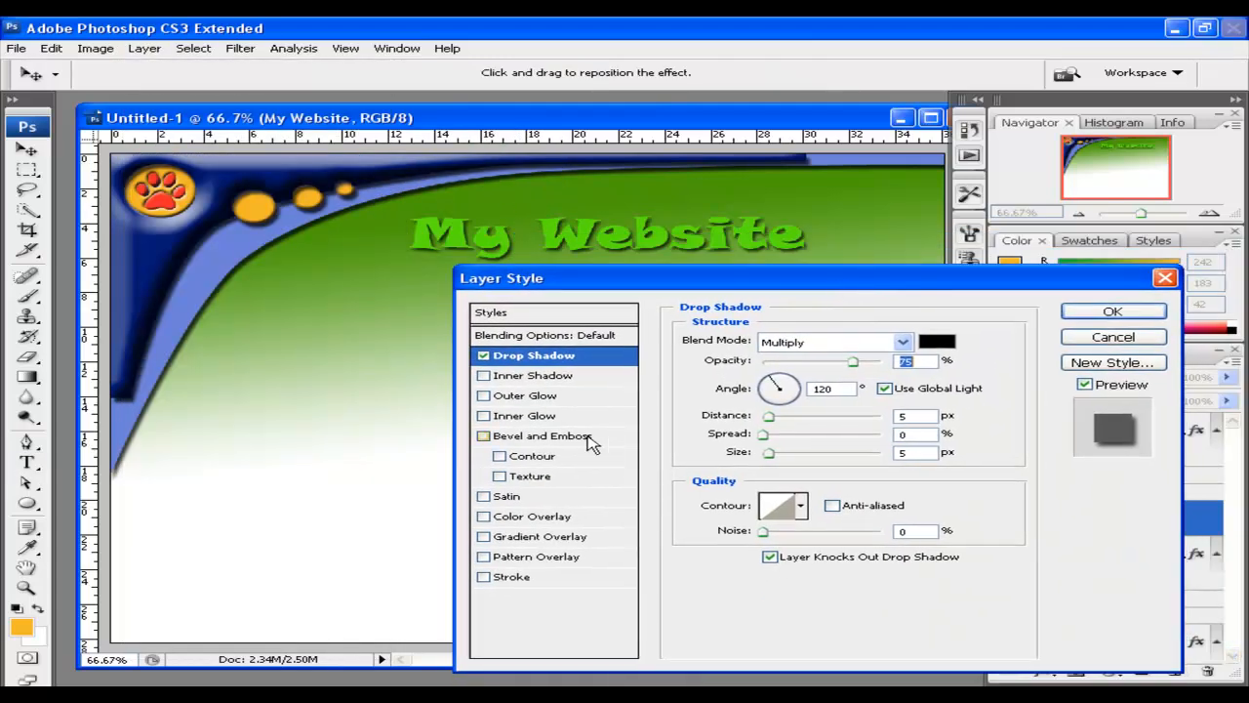
left_click(483, 576)
left_click(527, 578)
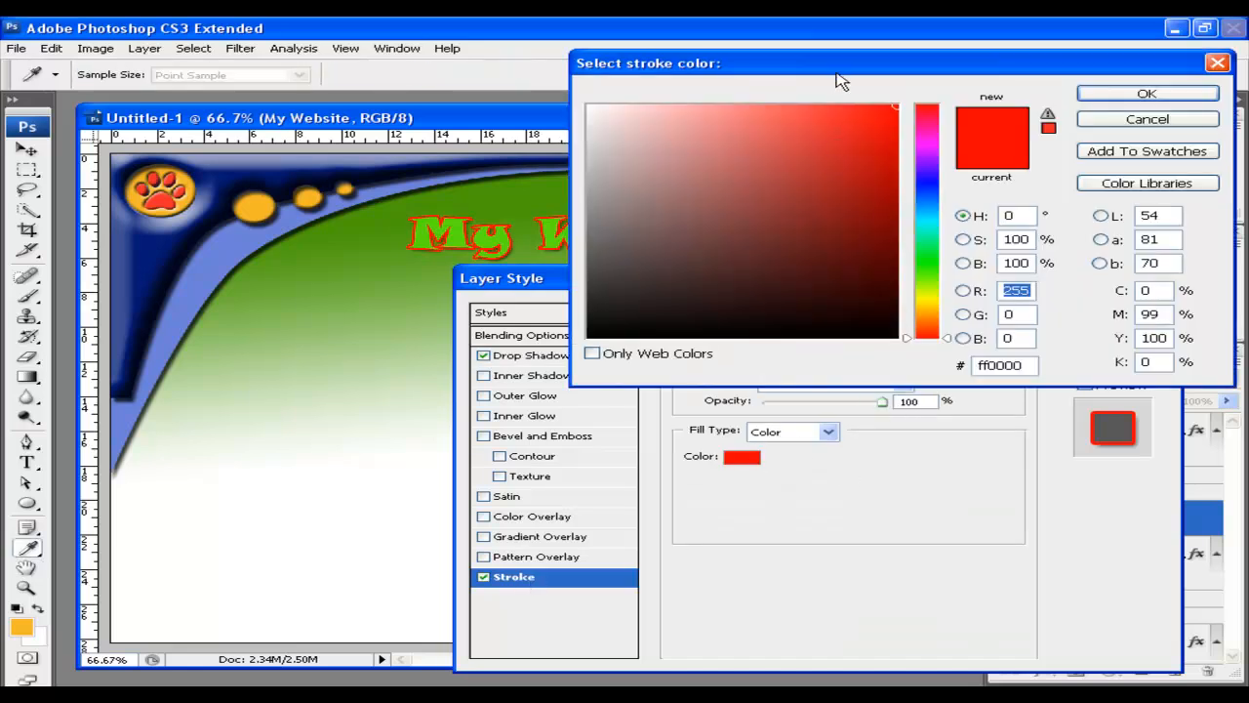
left_click_drag(841, 85, 843, 288)
left_click_drag(933, 467, 940, 491)
left_click(1108, 298)
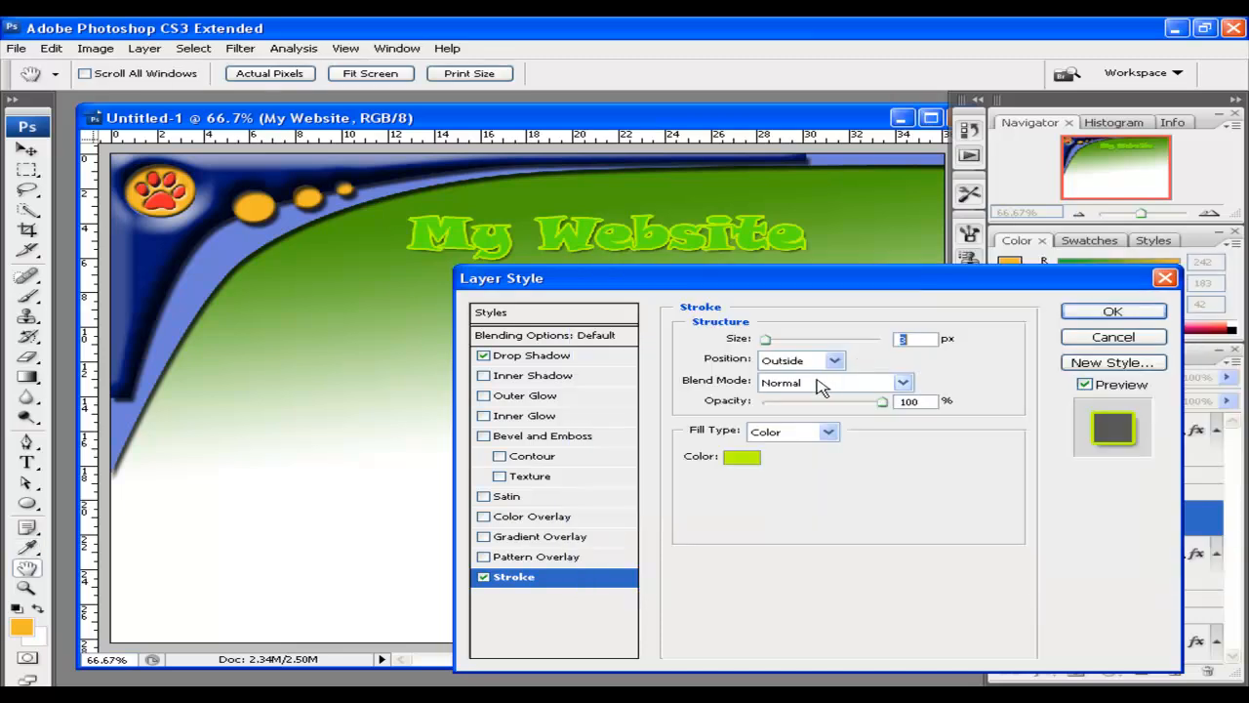
left_click_drag(775, 339, 781, 343)
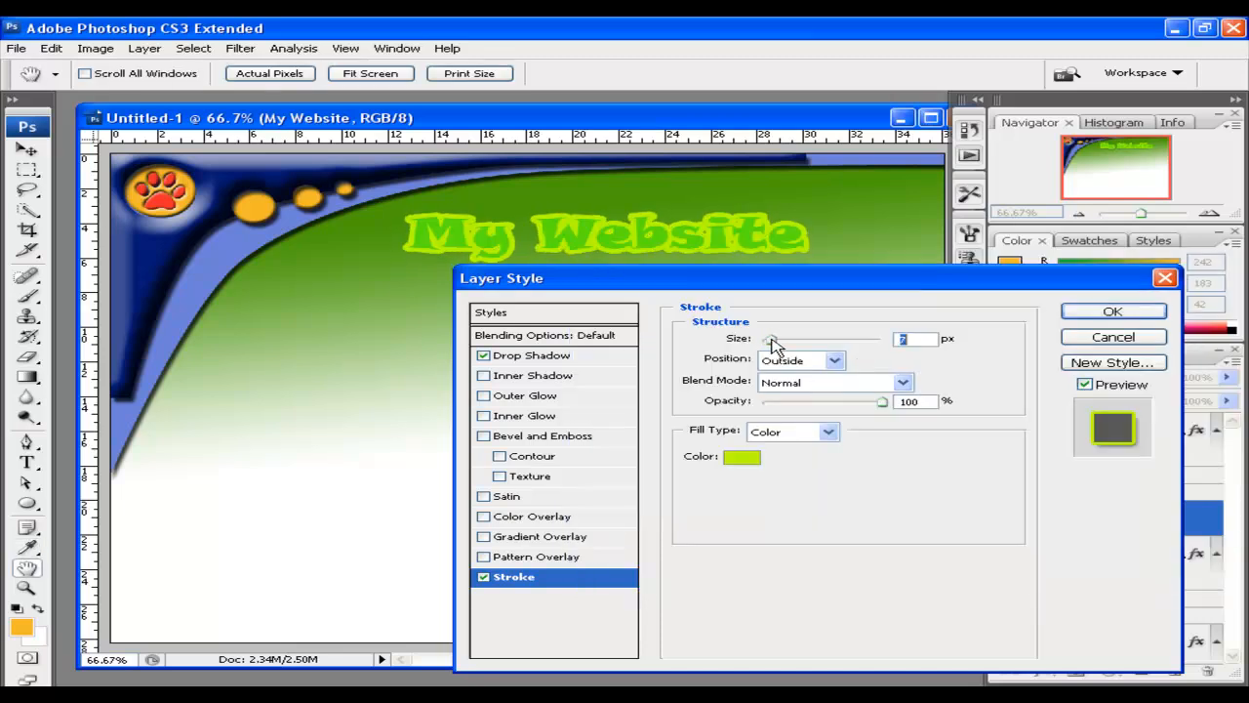
left_click(1091, 314)
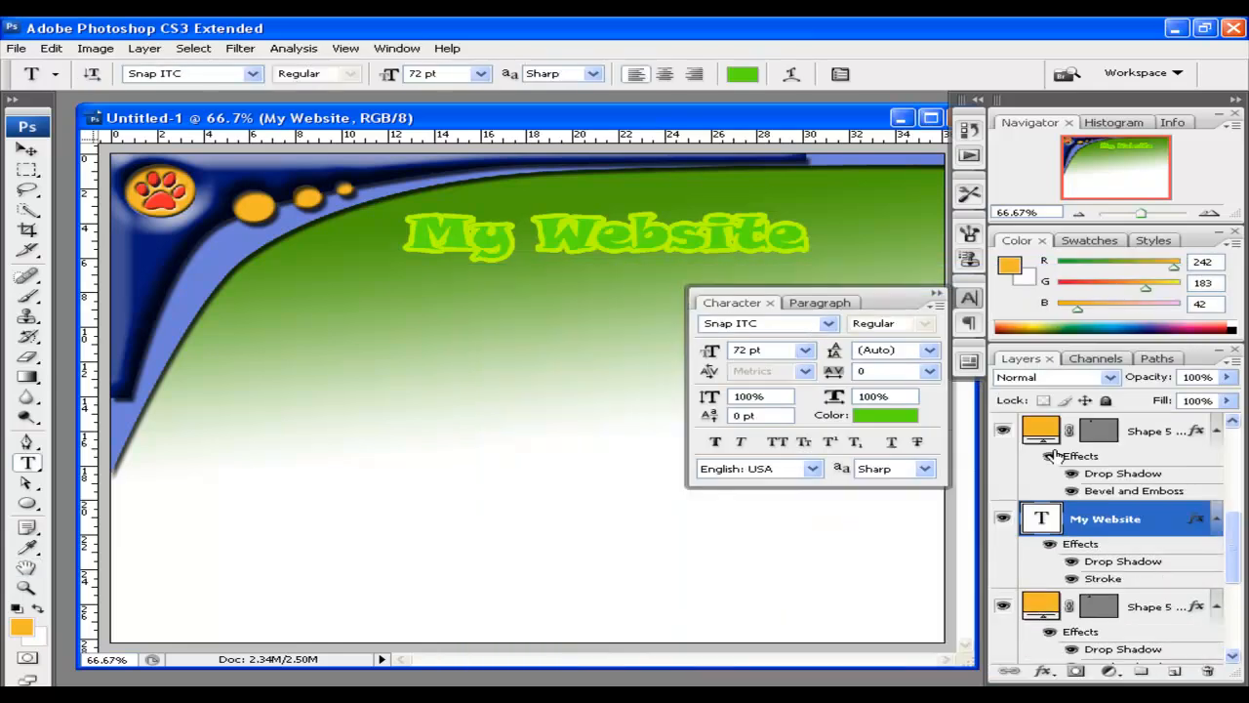
Scale the title to 69.6% and move it to the top-right corner
left_click(935, 294)
left_click(27, 149)
mouse_move(527, 244)
left_mouse_down()
mouse_move(445, 274)
mouse_move(546, 234)
left_mouse_up()
key("ctrl+t")
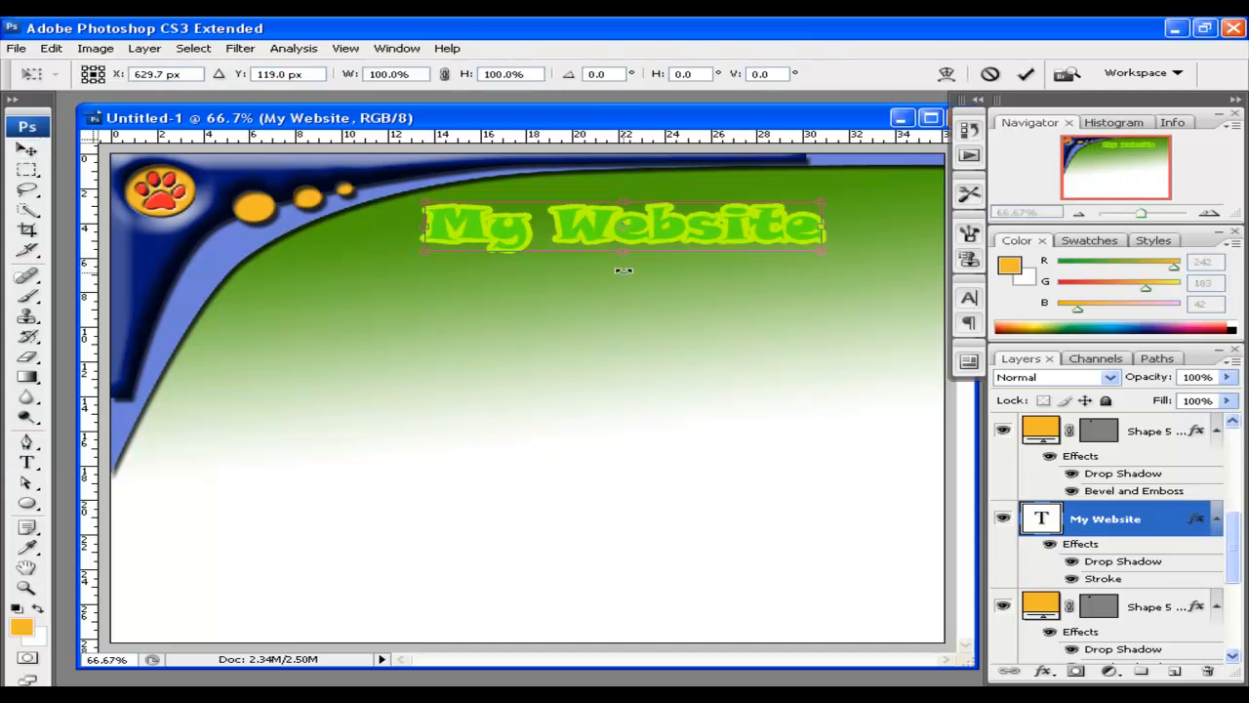
left_click_drag(815, 244, 699, 245)
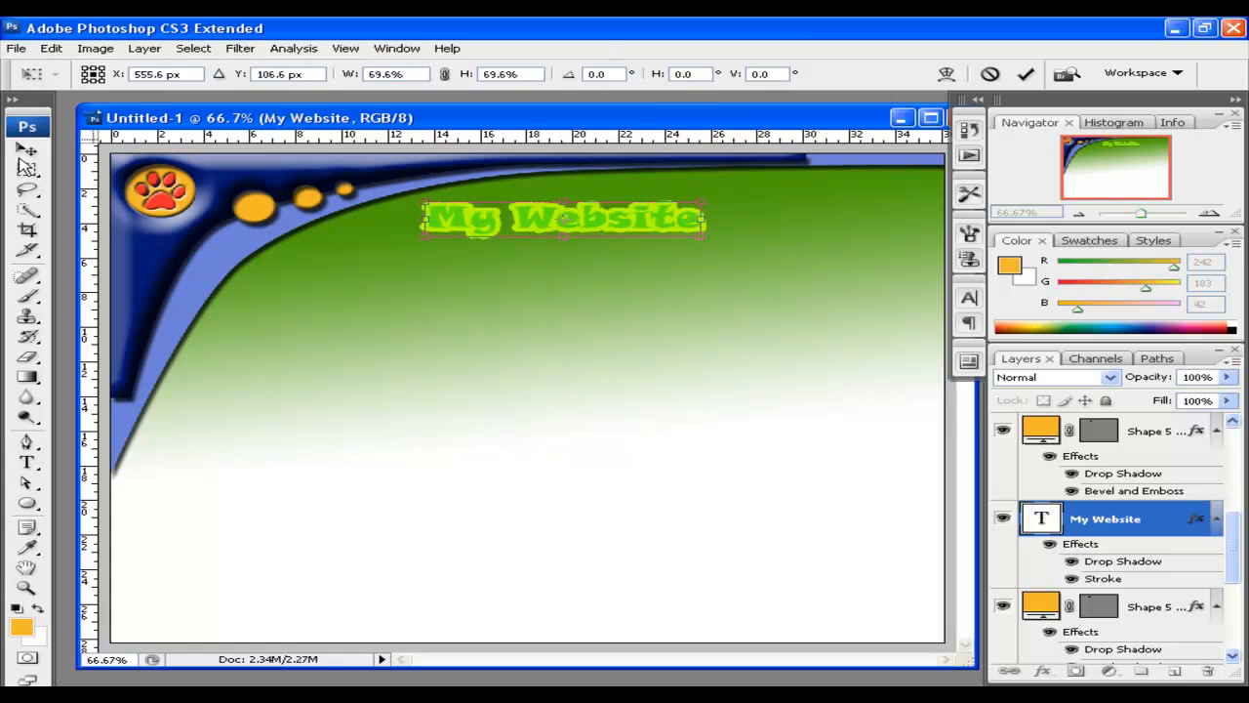
left_click(21, 156)
left_click(594, 284)
left_click_drag(562, 228, 790, 203)
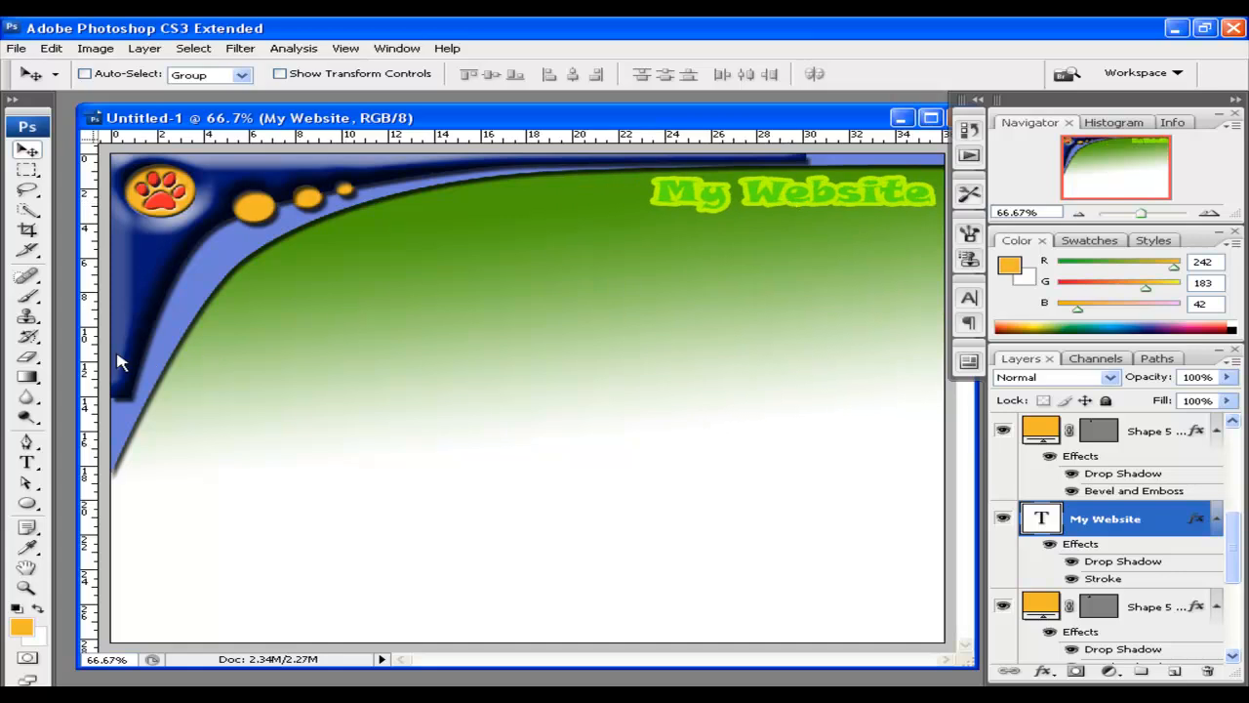
Draw a tall orange rounded rectangle with 70 px radius on the right
left_click(27, 503)
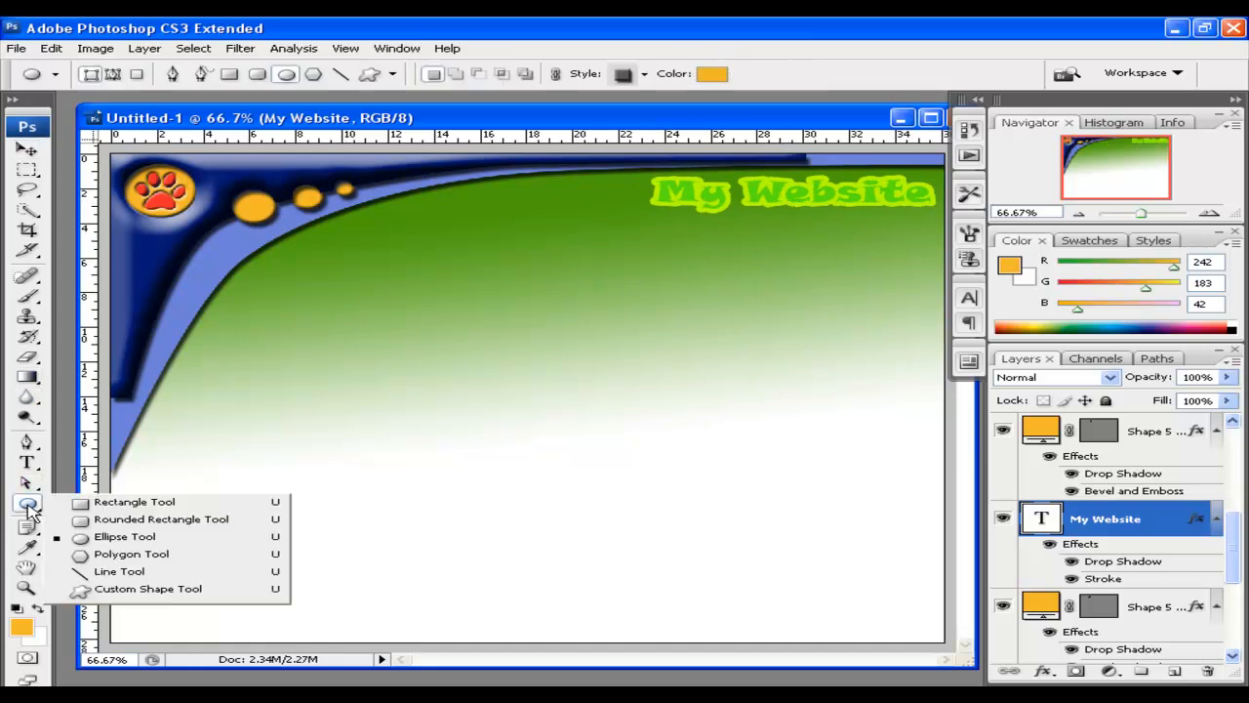
left_click(127, 519)
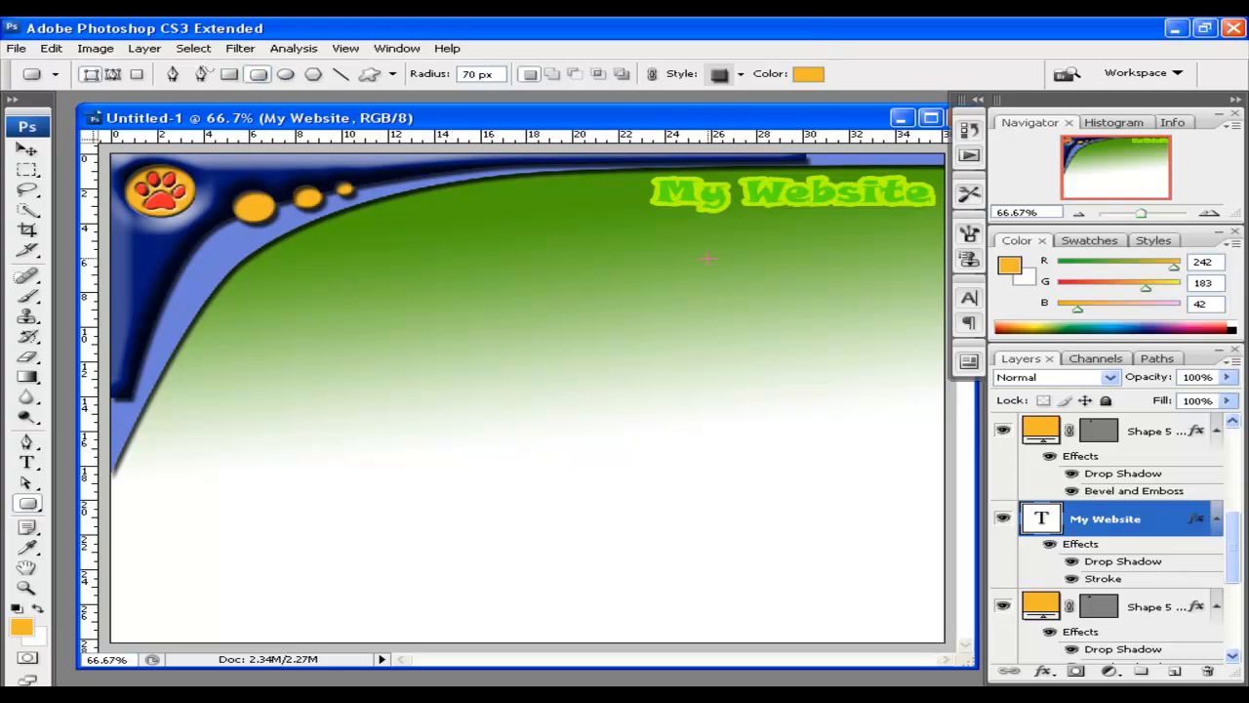
left_click_drag(654, 237, 917, 603)
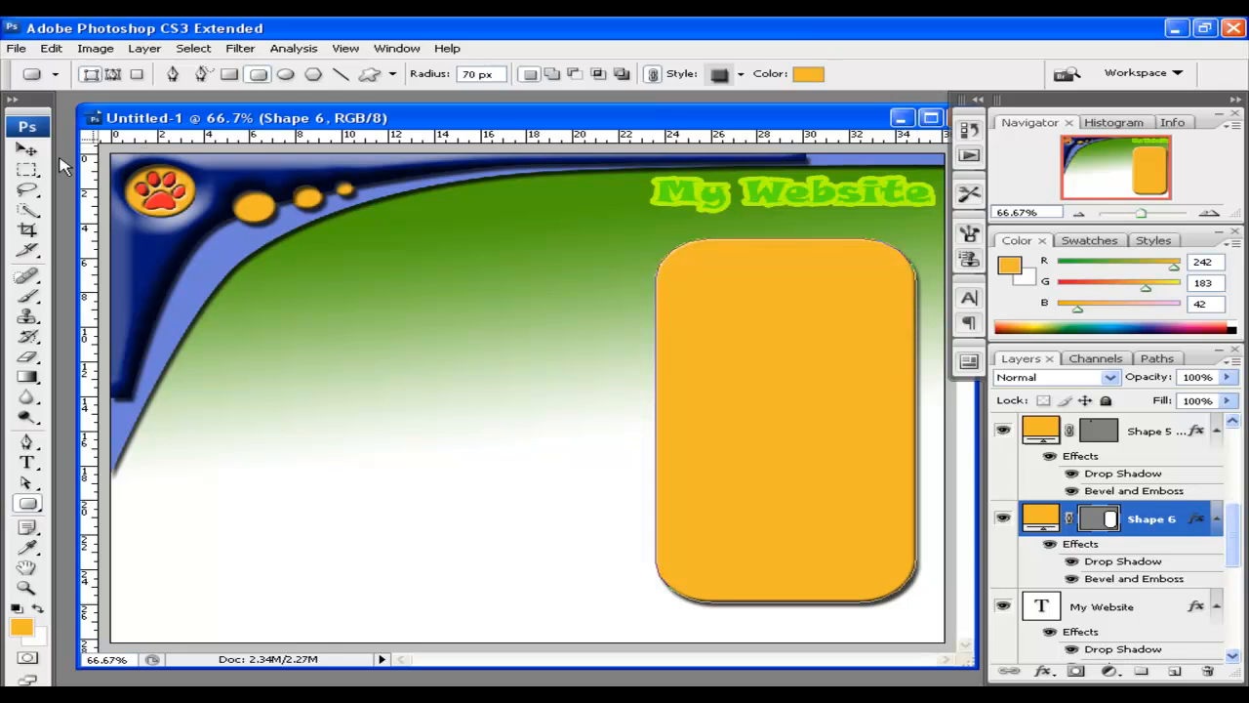
left_click(28, 149)
left_click_drag(837, 324, 838, 320)
Duplicate the panel to the left, squash it to 50% height, and move it up
left_click_drag(744, 357, 457, 332)
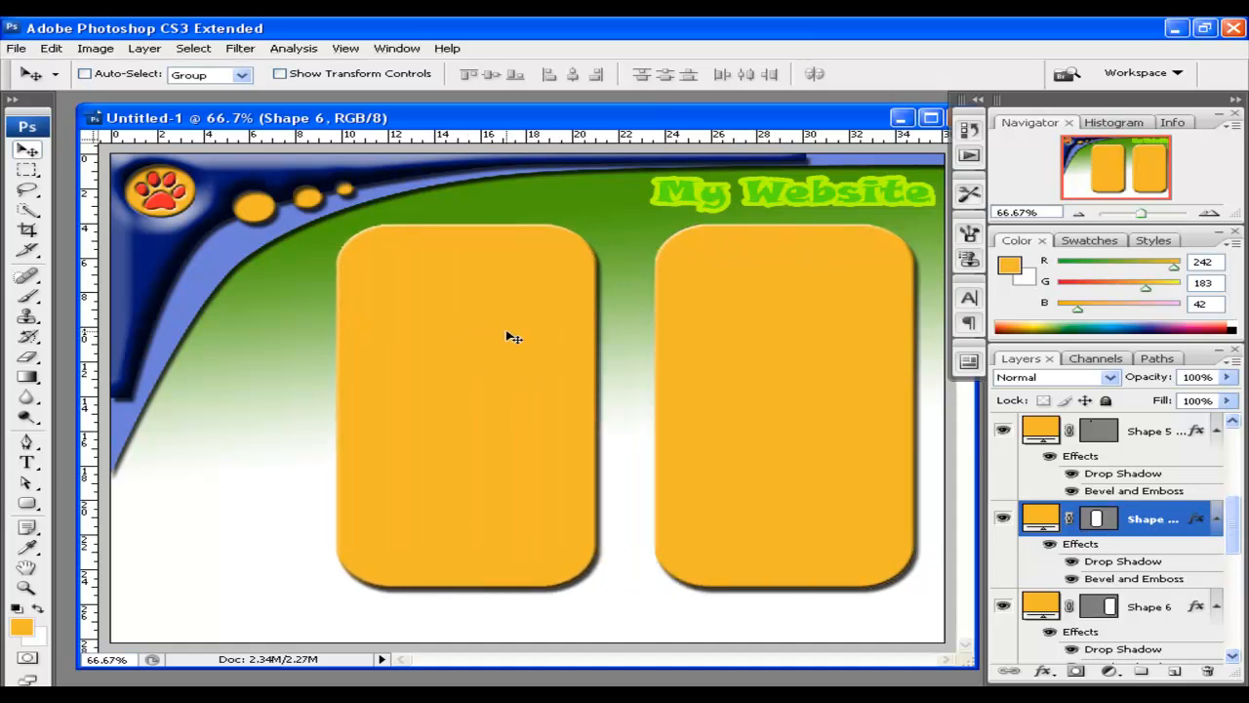
key("ctrl+t")
left_click_drag(466, 224, 467, 406)
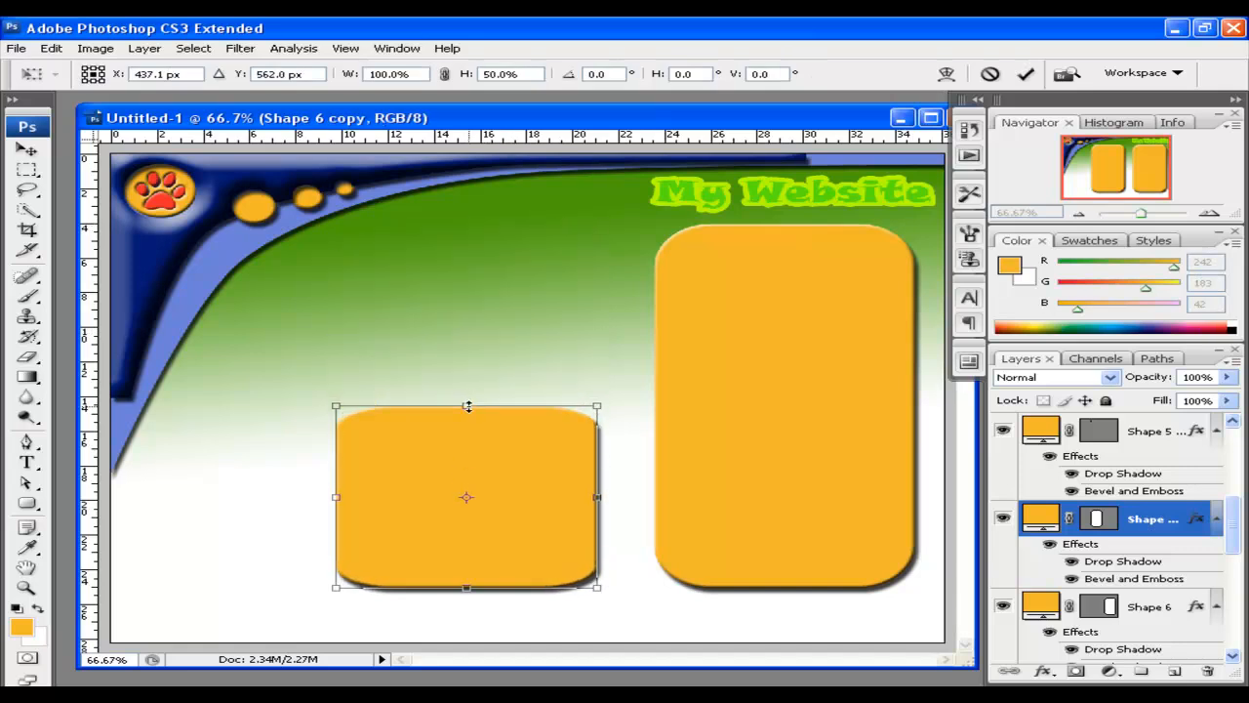
left_click(26, 149)
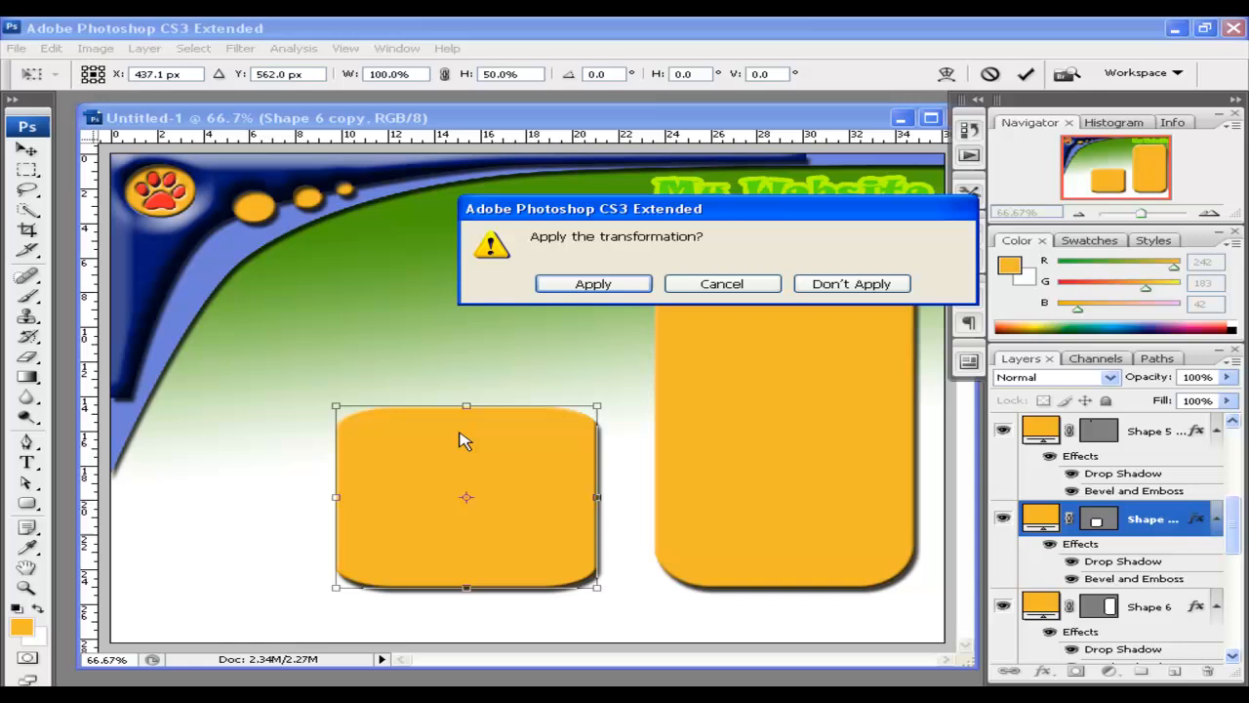
left_click(598, 286)
left_click_drag(519, 460, 537, 284)
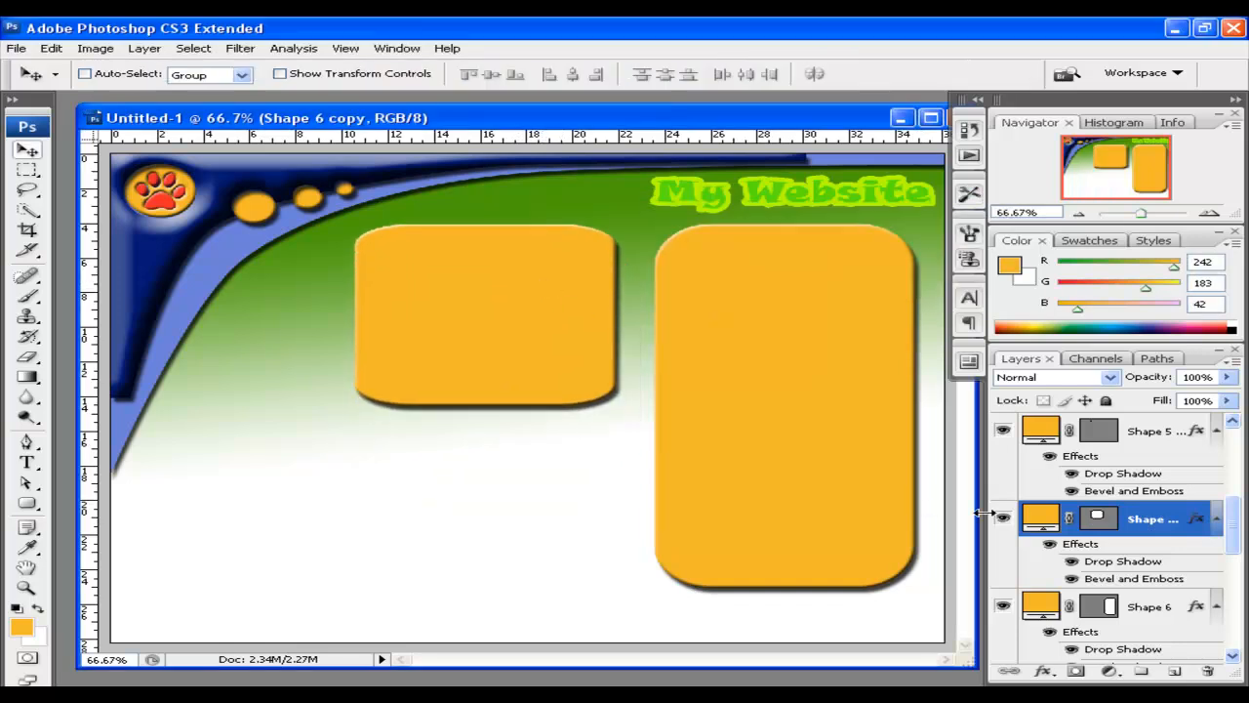
left_click_drag(644, 338, 589, 309)
Make the upper-left panel white with a Pillow Emboss bevel and no drop shadow
left_click(1152, 298)
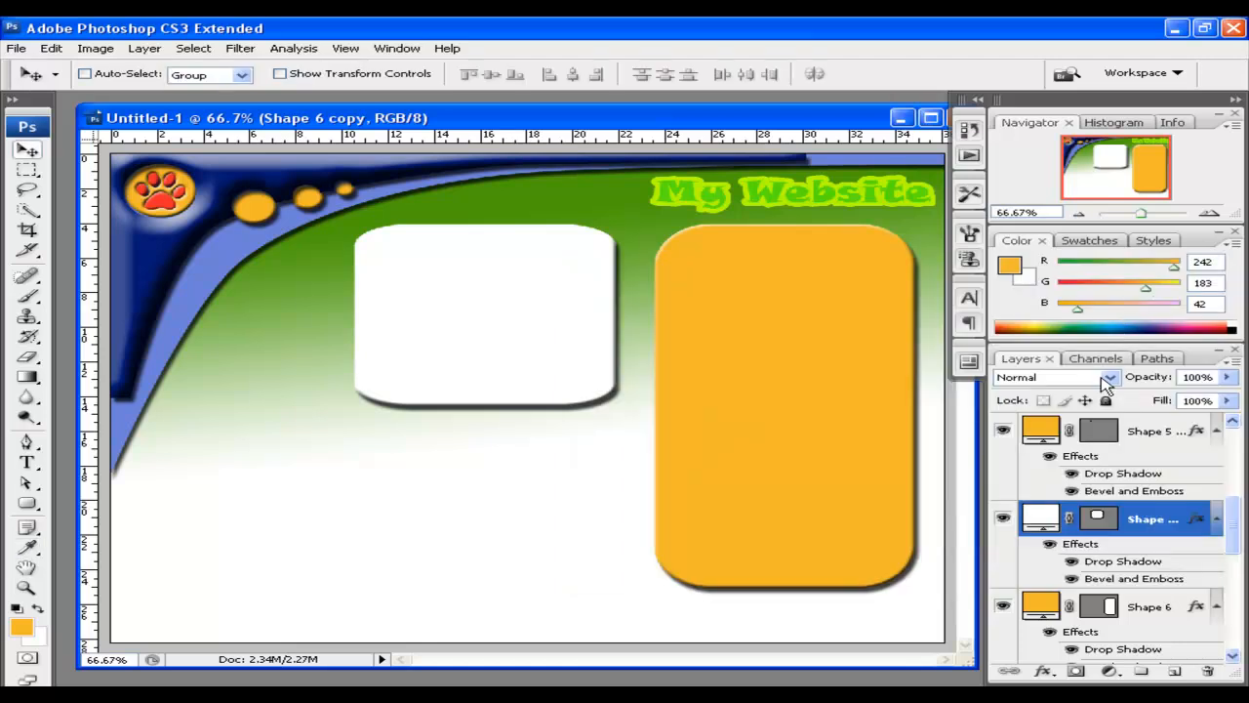
double_click(1198, 520)
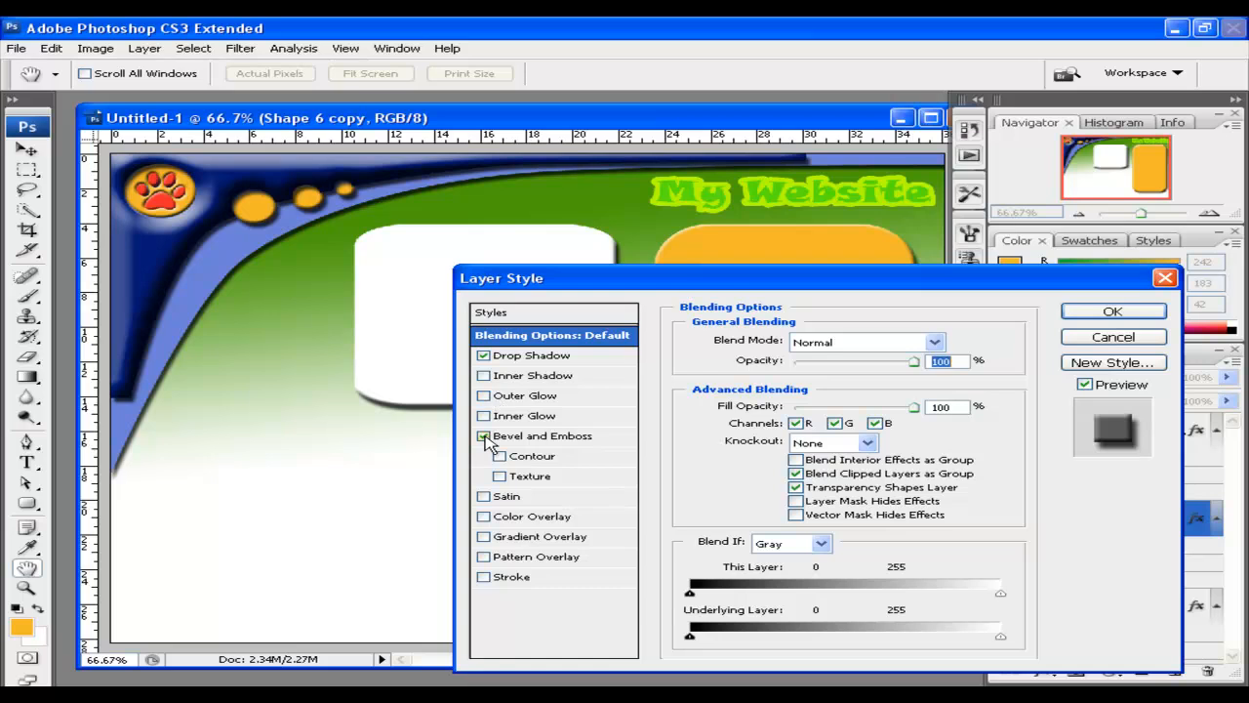
left_click(524, 439)
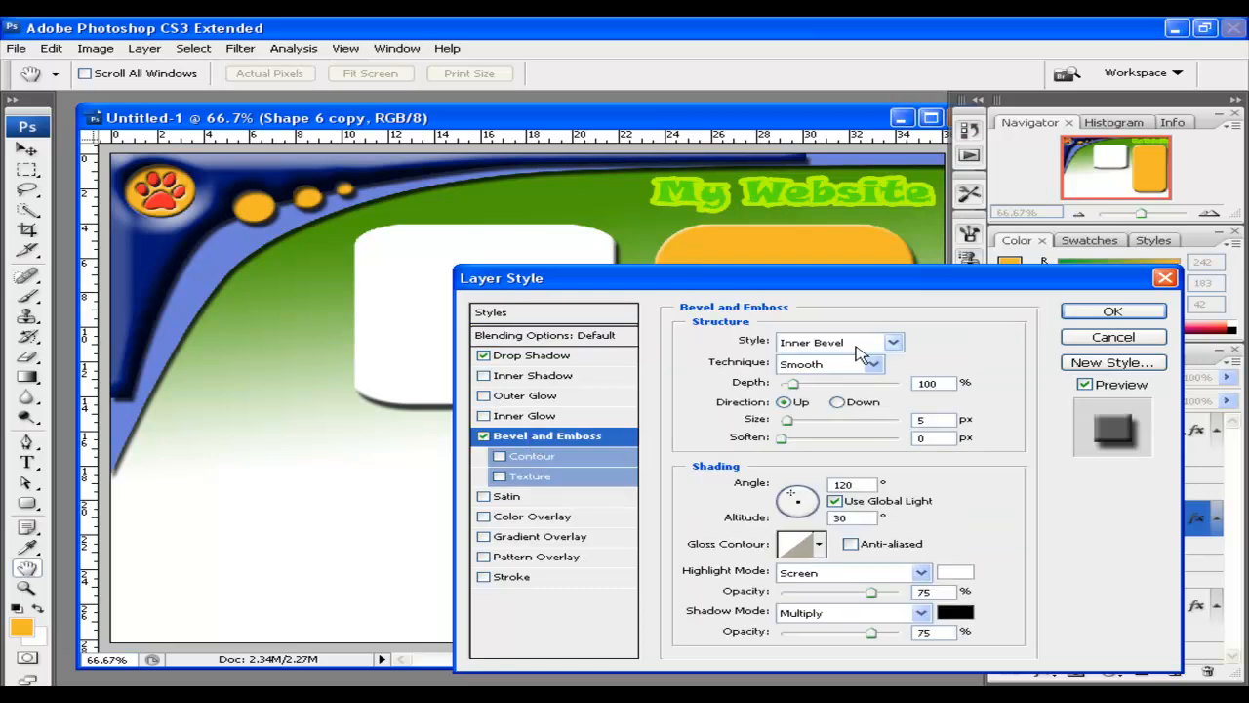
left_click(857, 343)
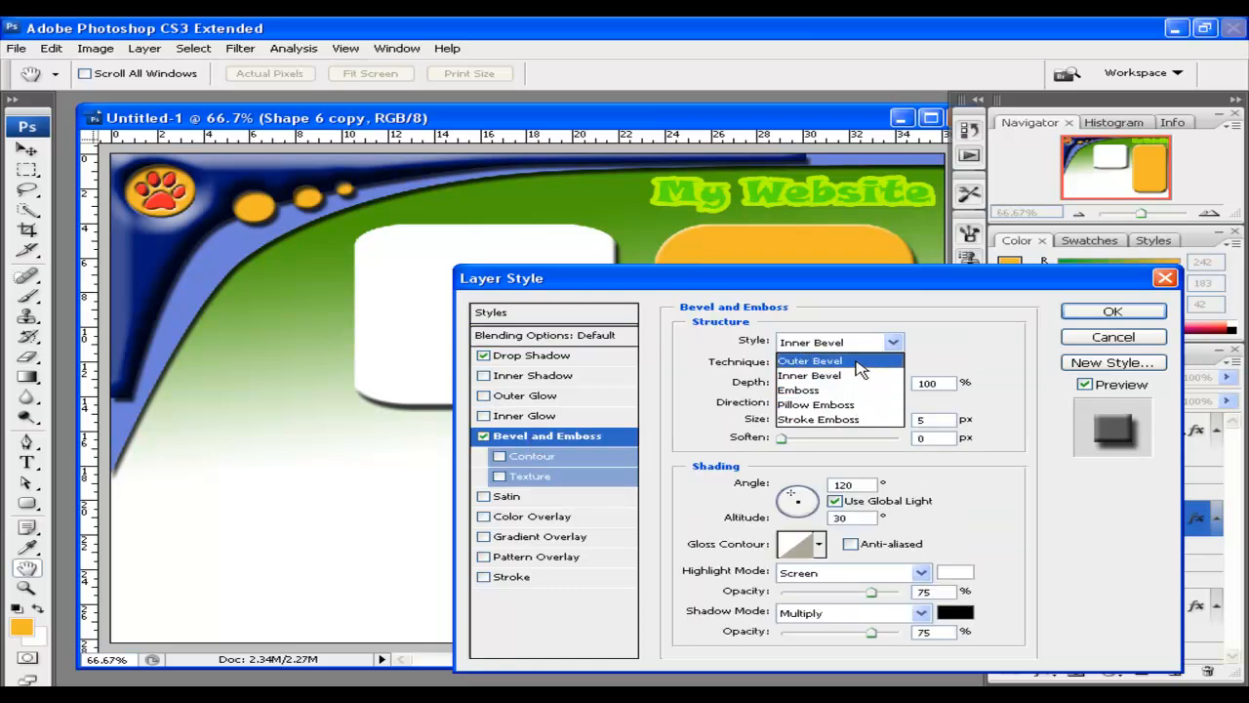
left_click(857, 361)
left_click(848, 365)
left_click(846, 346)
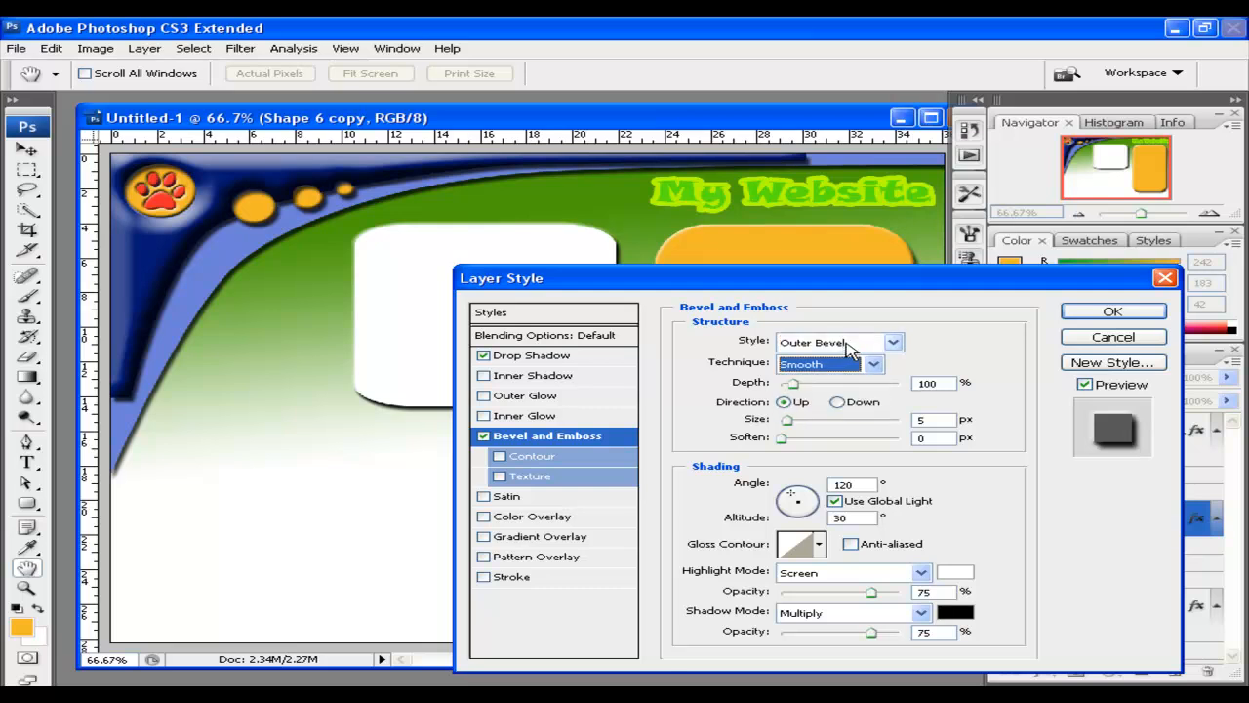
left_click(847, 345)
left_click(857, 406)
left_click(863, 343)
left_click(855, 420)
left_click(849, 344)
left_click(857, 406)
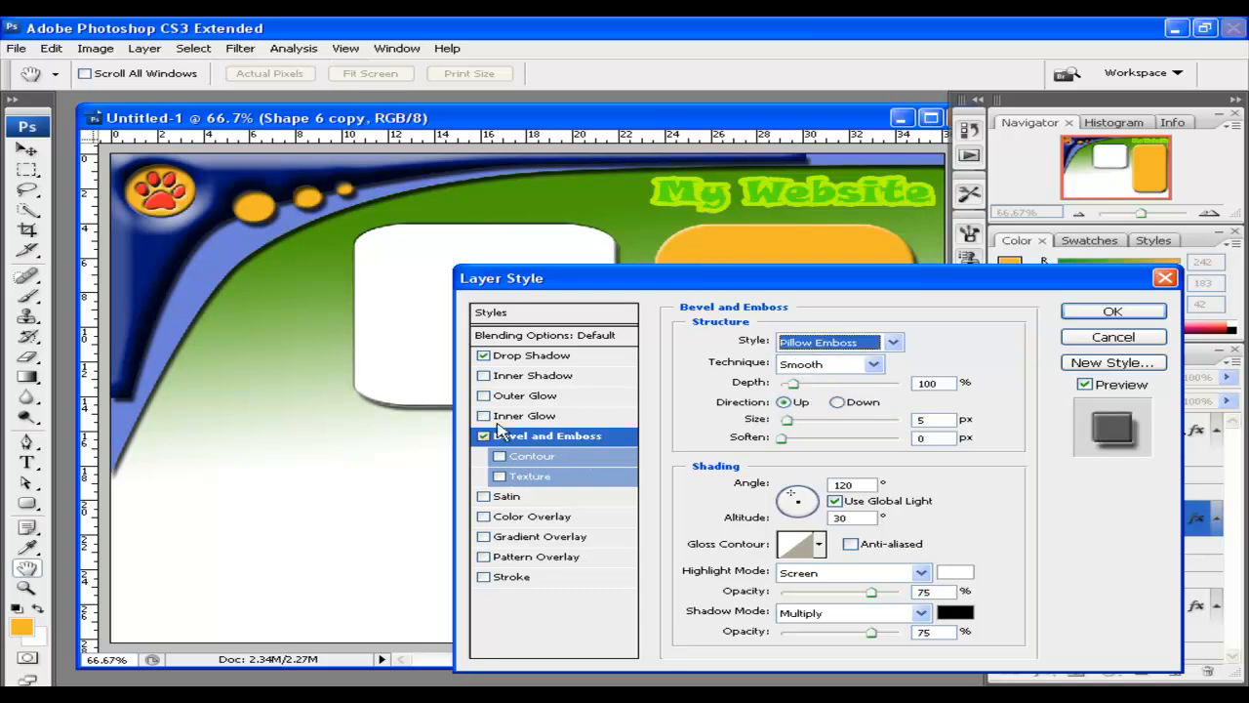
left_click(483, 355)
left_click(1112, 311)
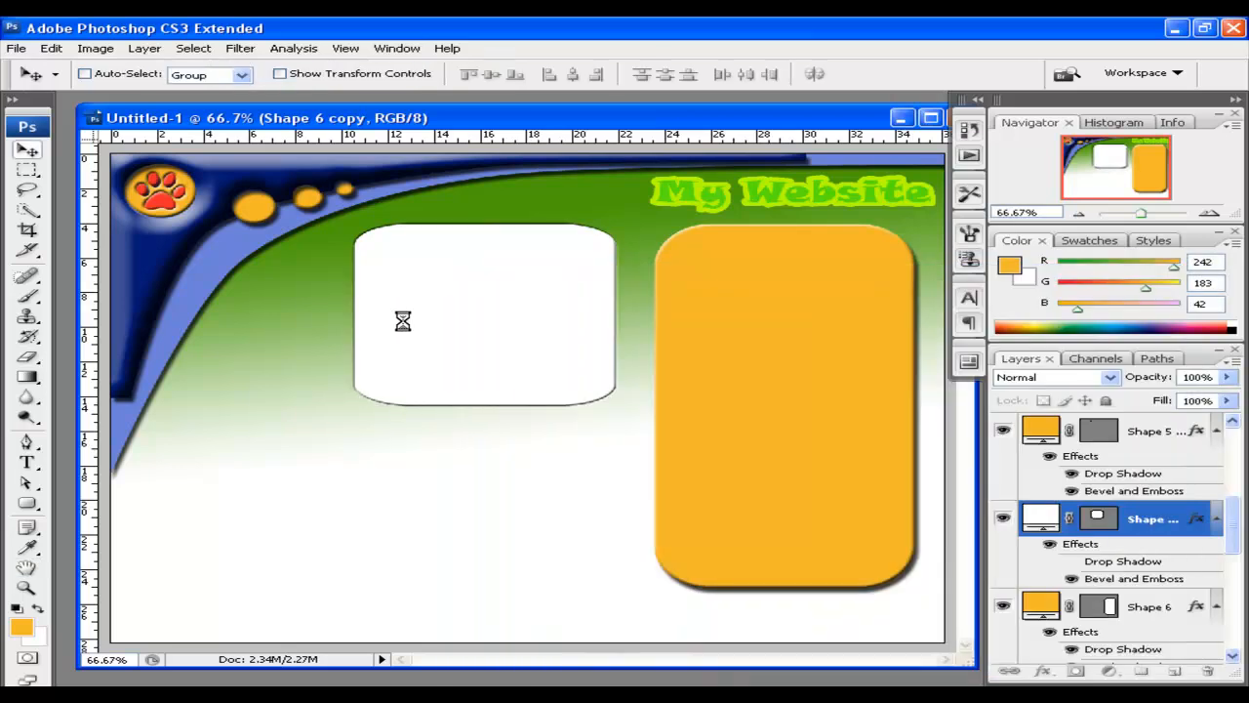
Duplicate the white panel below it and scale the copy to 39.2% height
left_click_drag(452, 305, 516, 518)
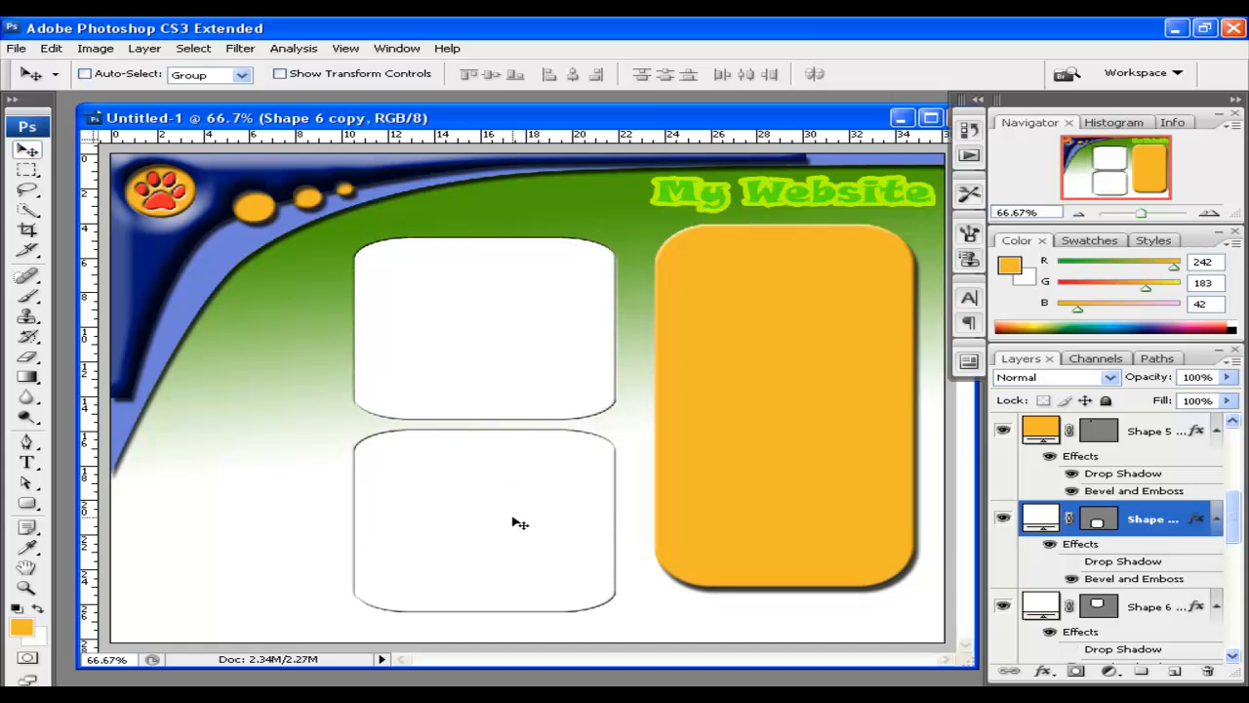
key("ctrl+t")
left_click_drag(485, 613, 485, 501)
left_click(23, 152)
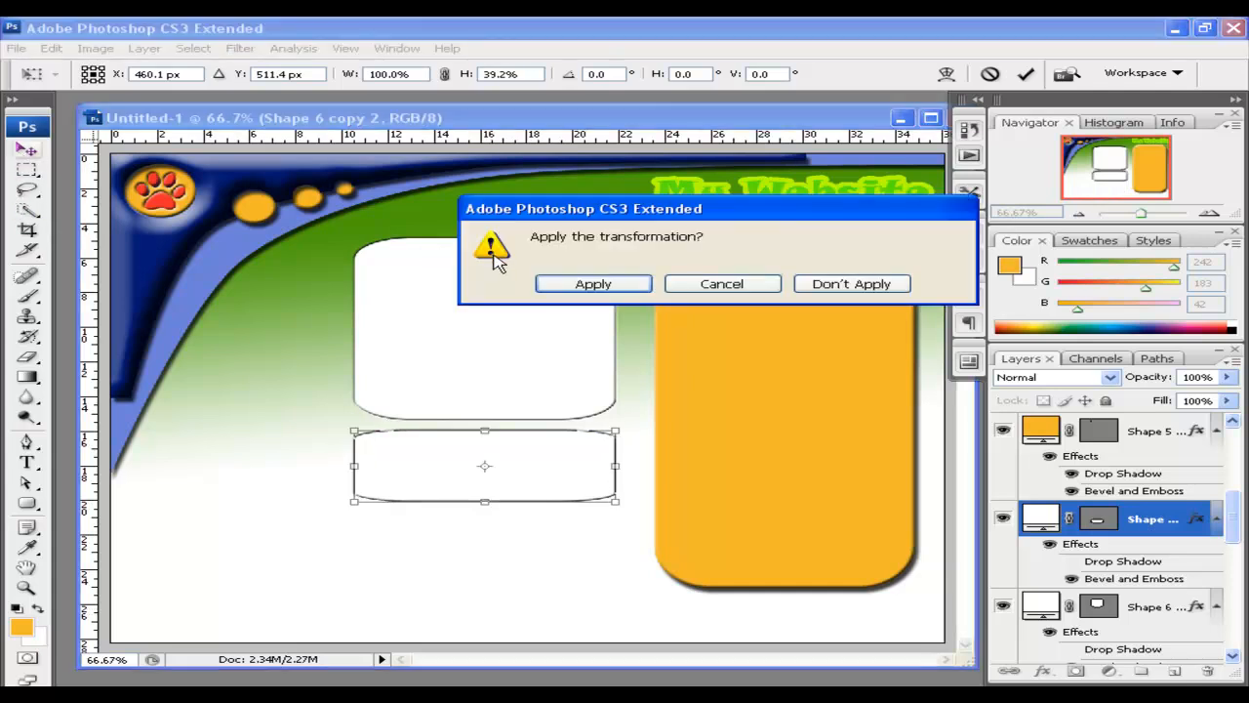
left_click(584, 285)
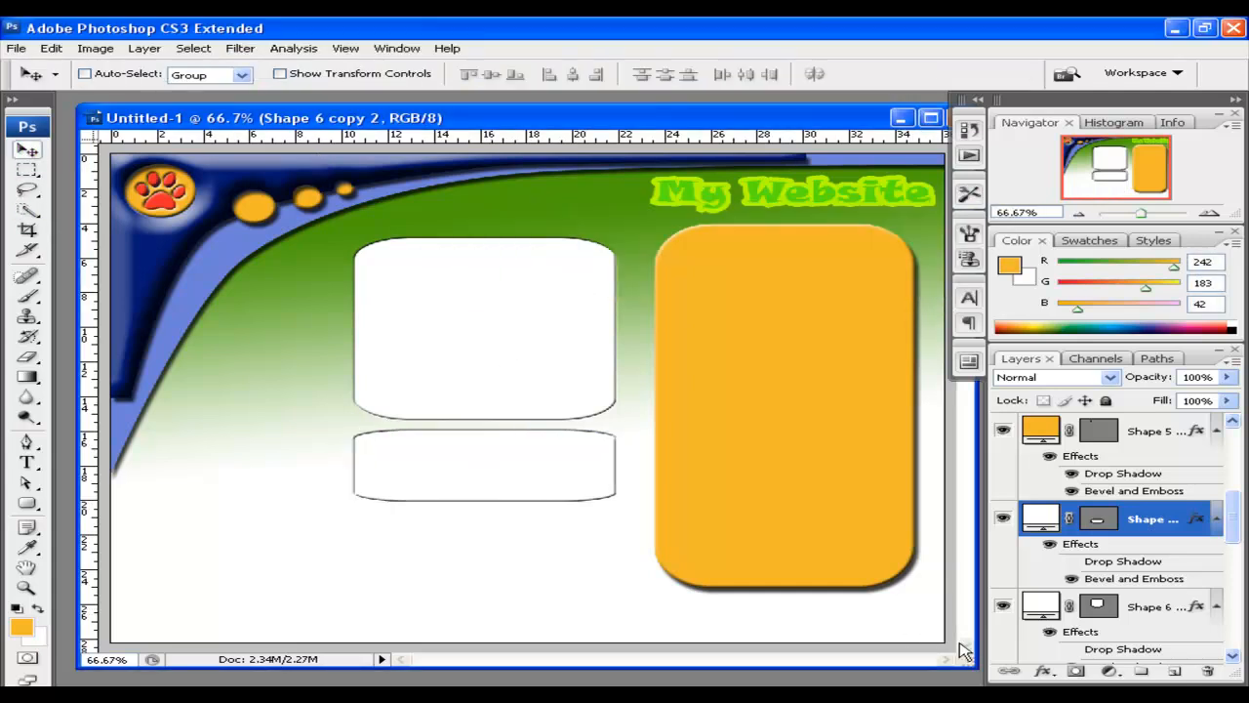